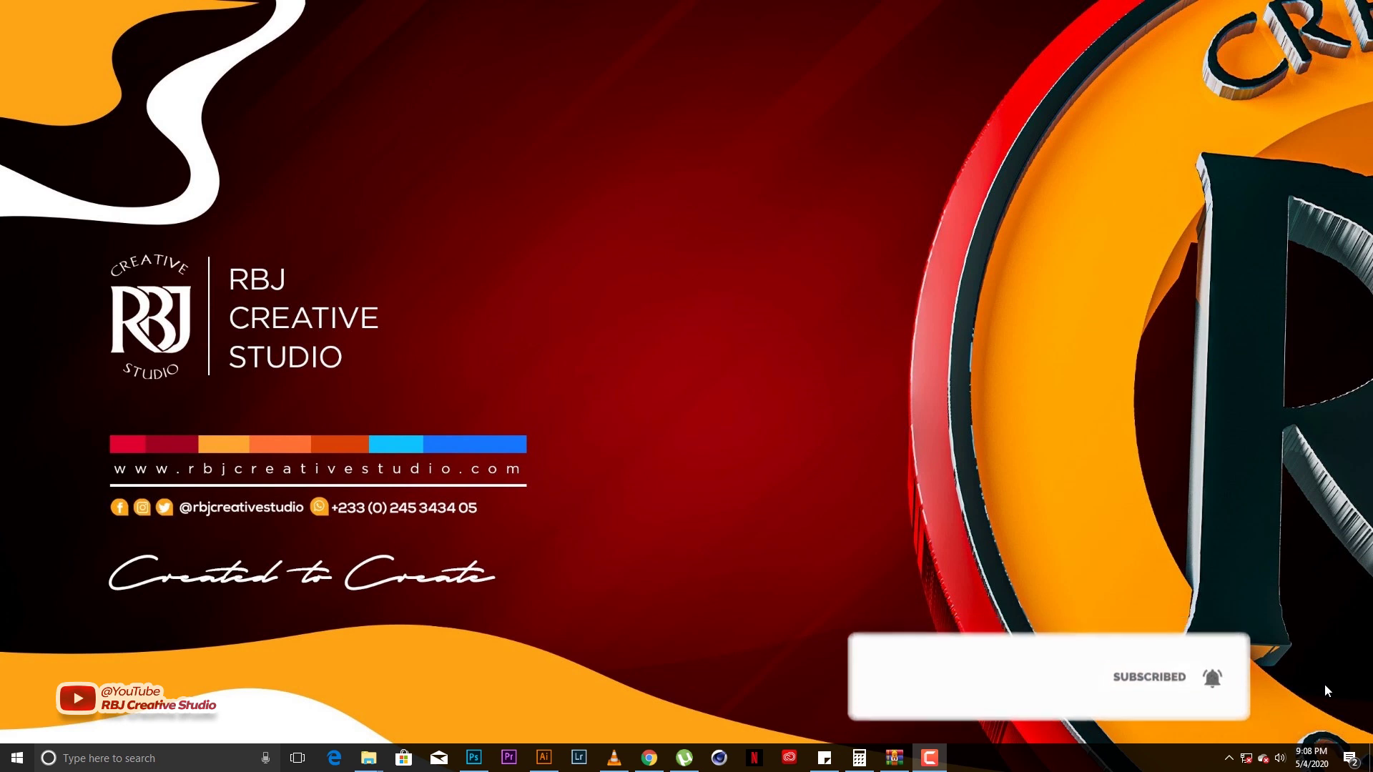
Restore the Photoshop window with the Lunch Box logo design from the taskbar
click(473, 758)
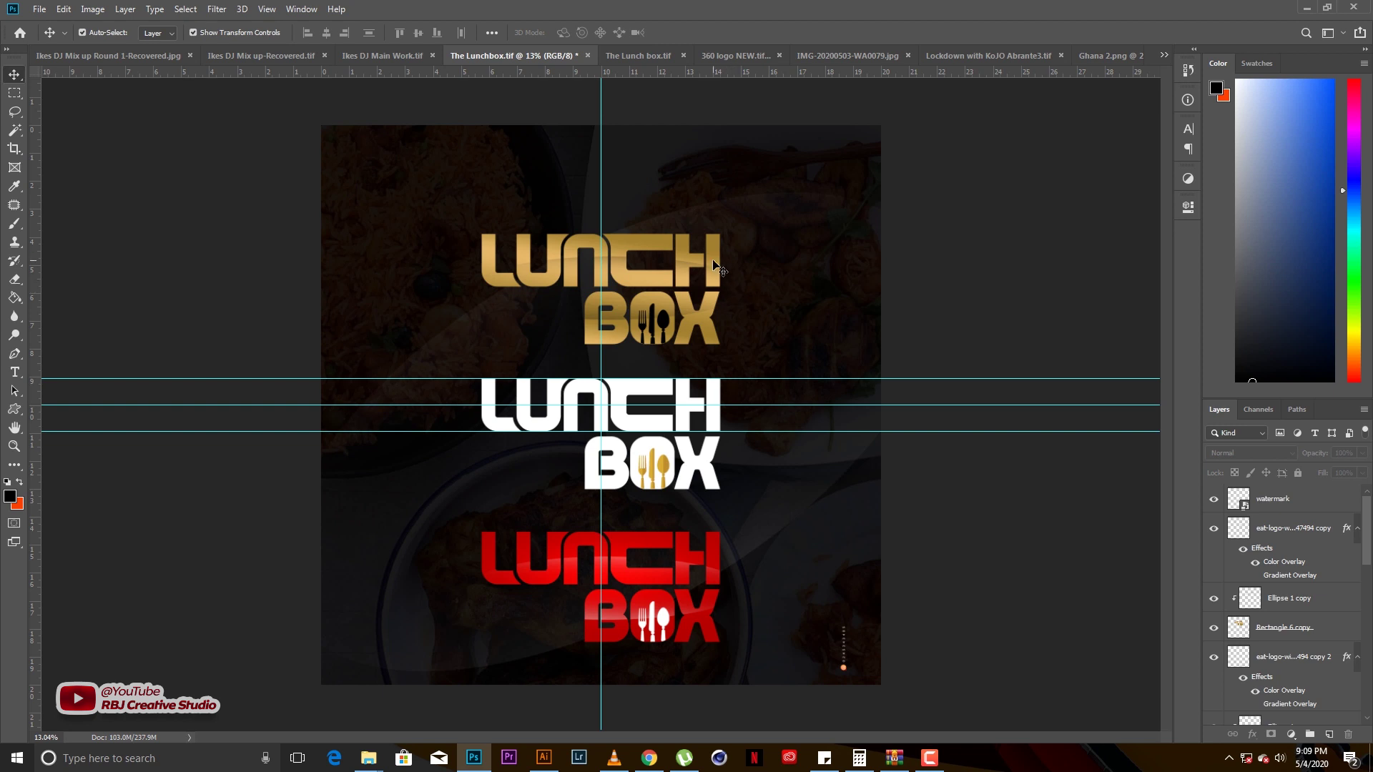
click(722, 275)
click(733, 333)
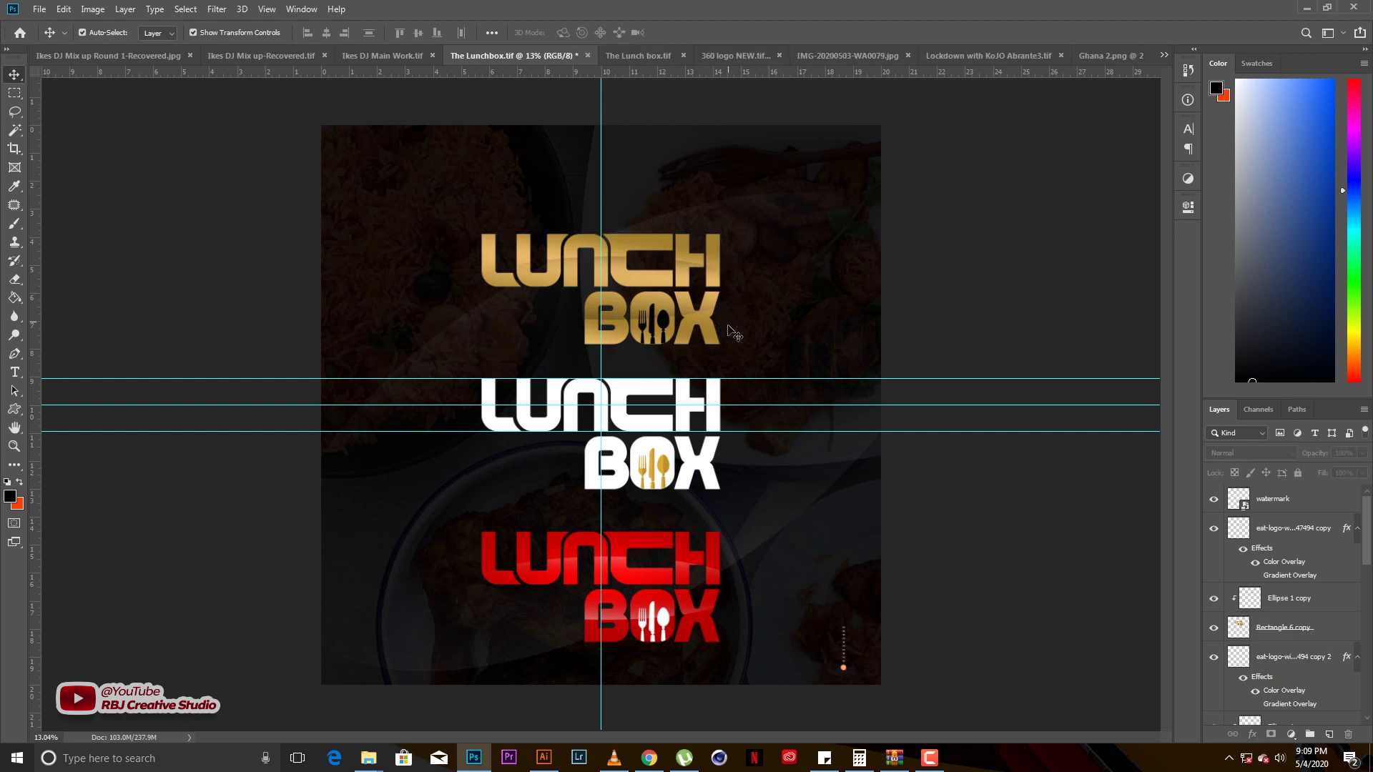
click(721, 251)
click(799, 223)
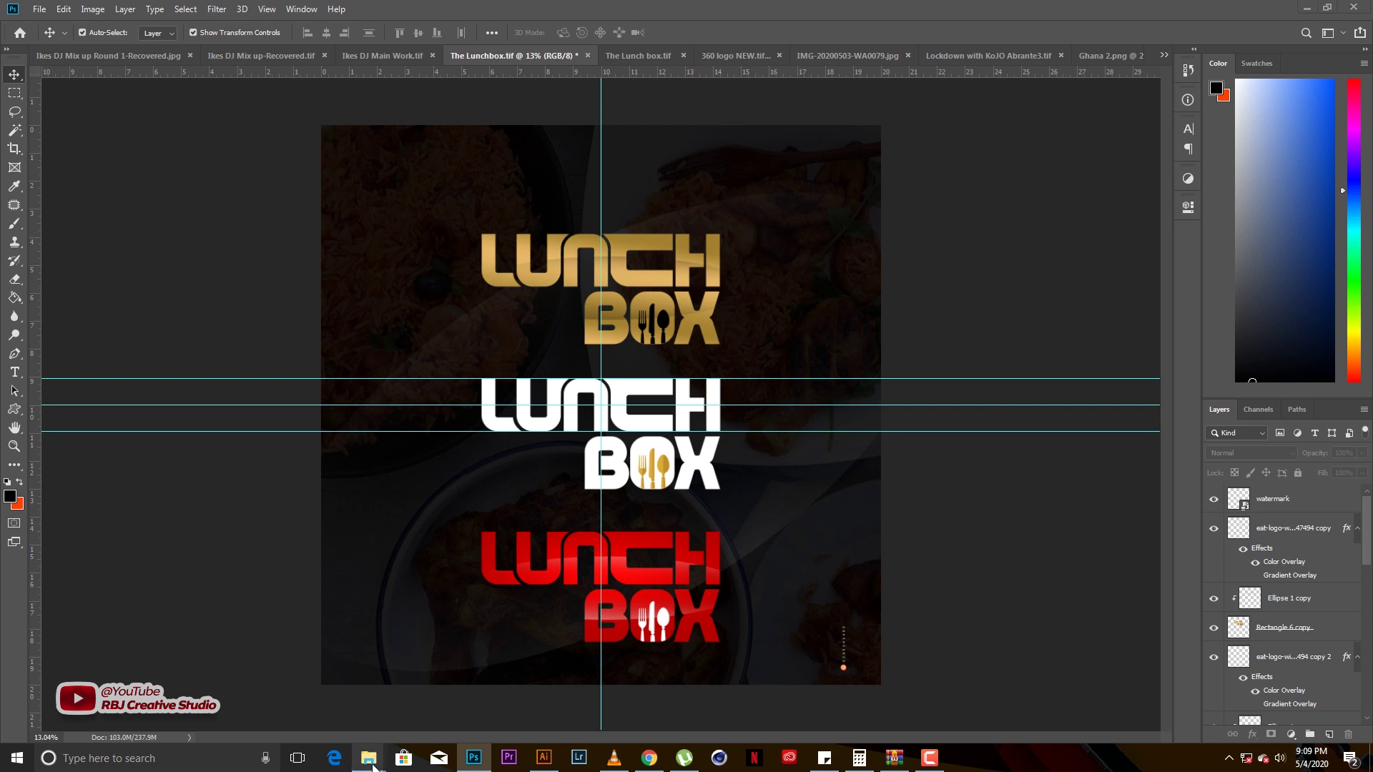
Browse the Weks folder in File Explorer and open the teenflix jpa 2 image
click(490, 688)
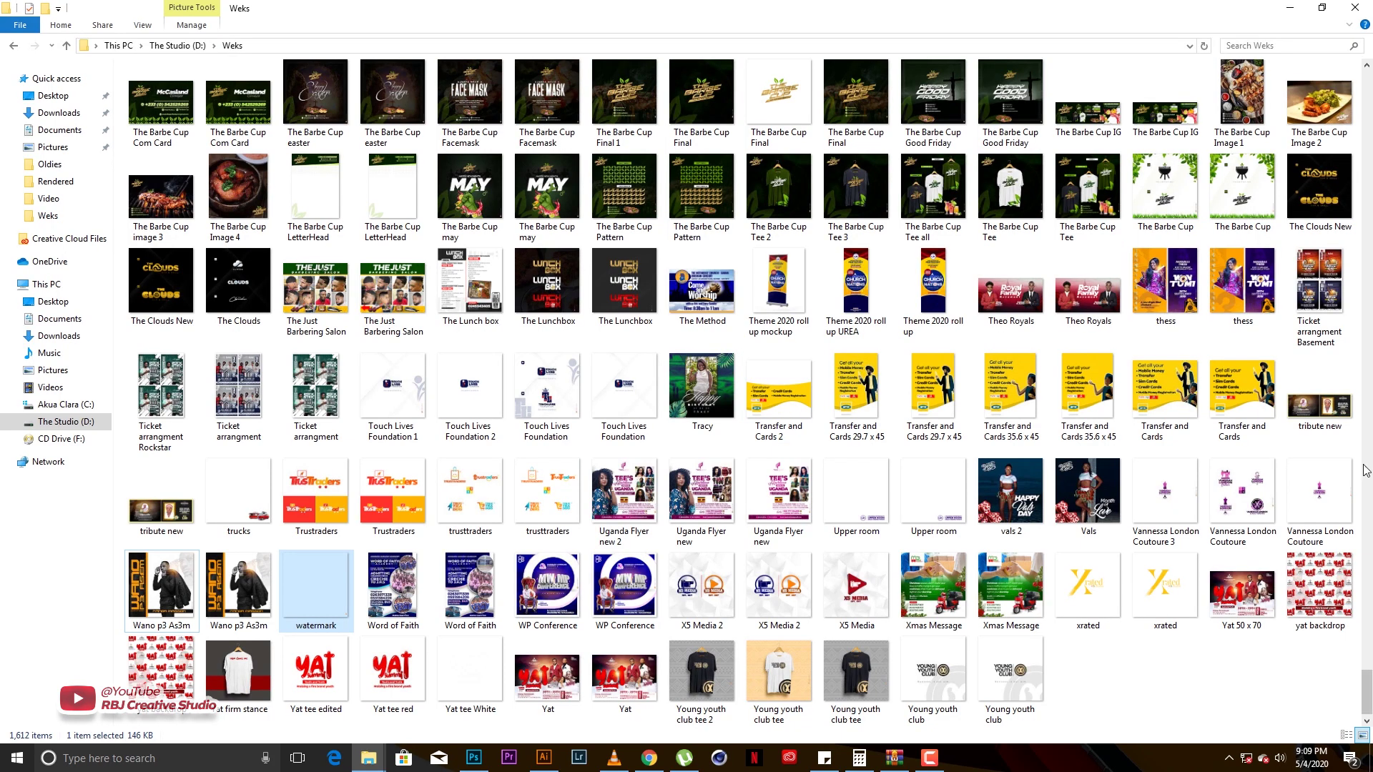
drag(1366, 686, 1366, 652)
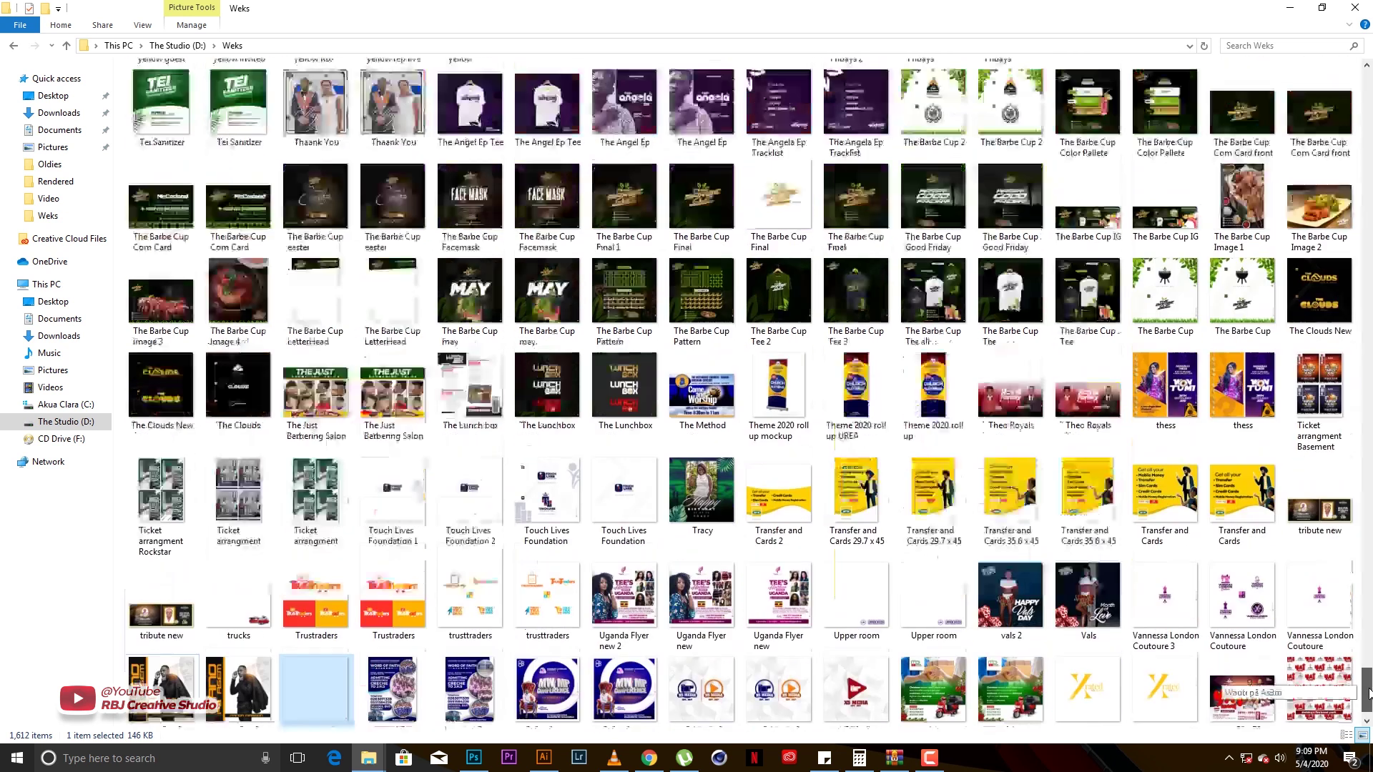
scroll(1240, 676, up, 3)
scroll(1037, 572, down, 1)
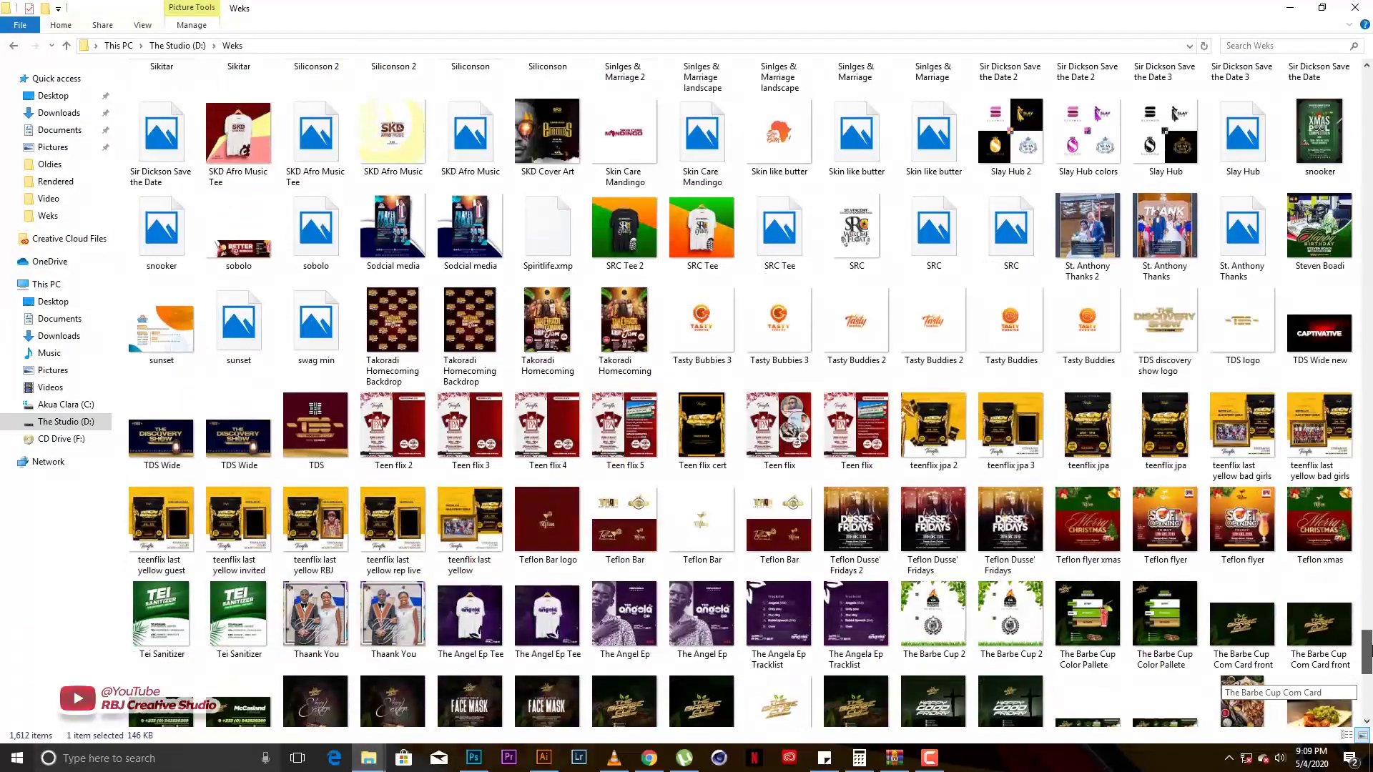
double_click(945, 445)
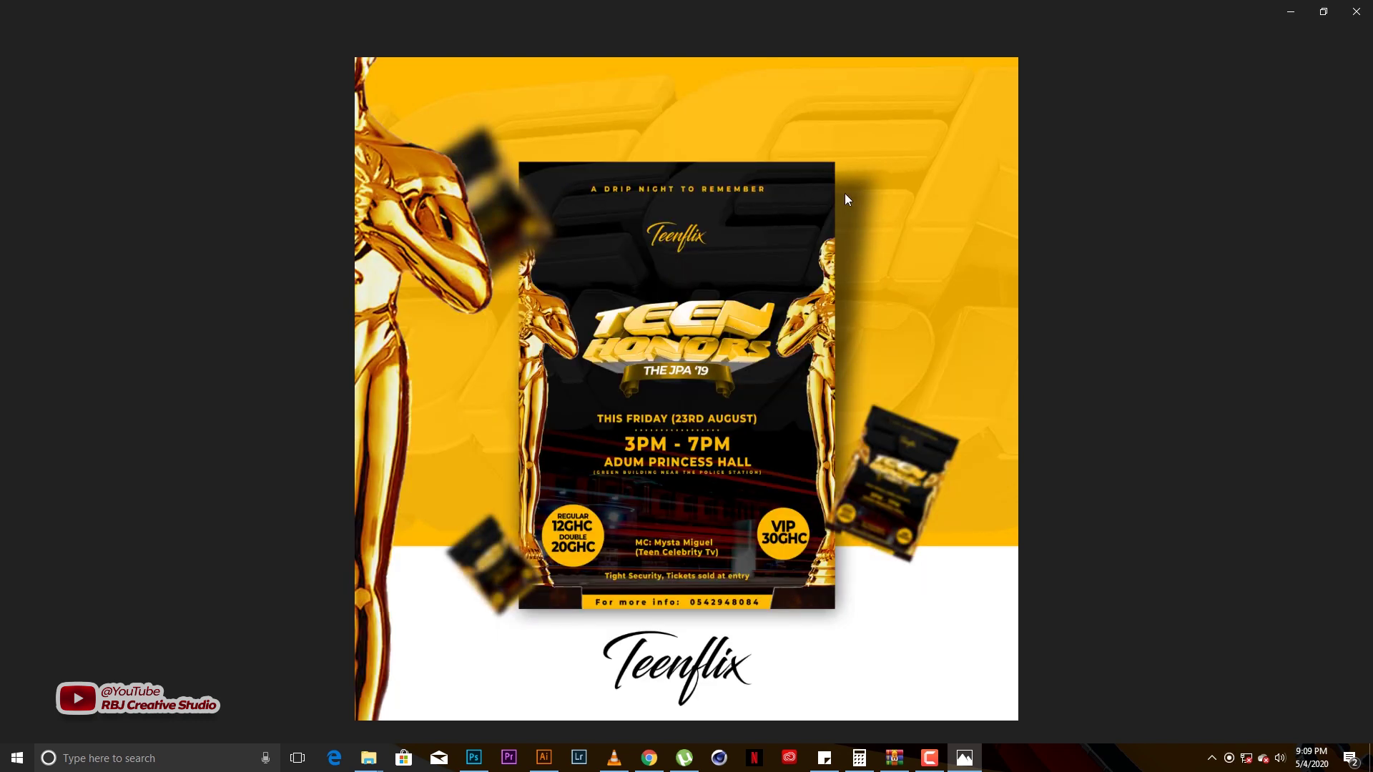
Close the Teenflix 'Teen Honors' flyer in the Photos viewer
key(Right)
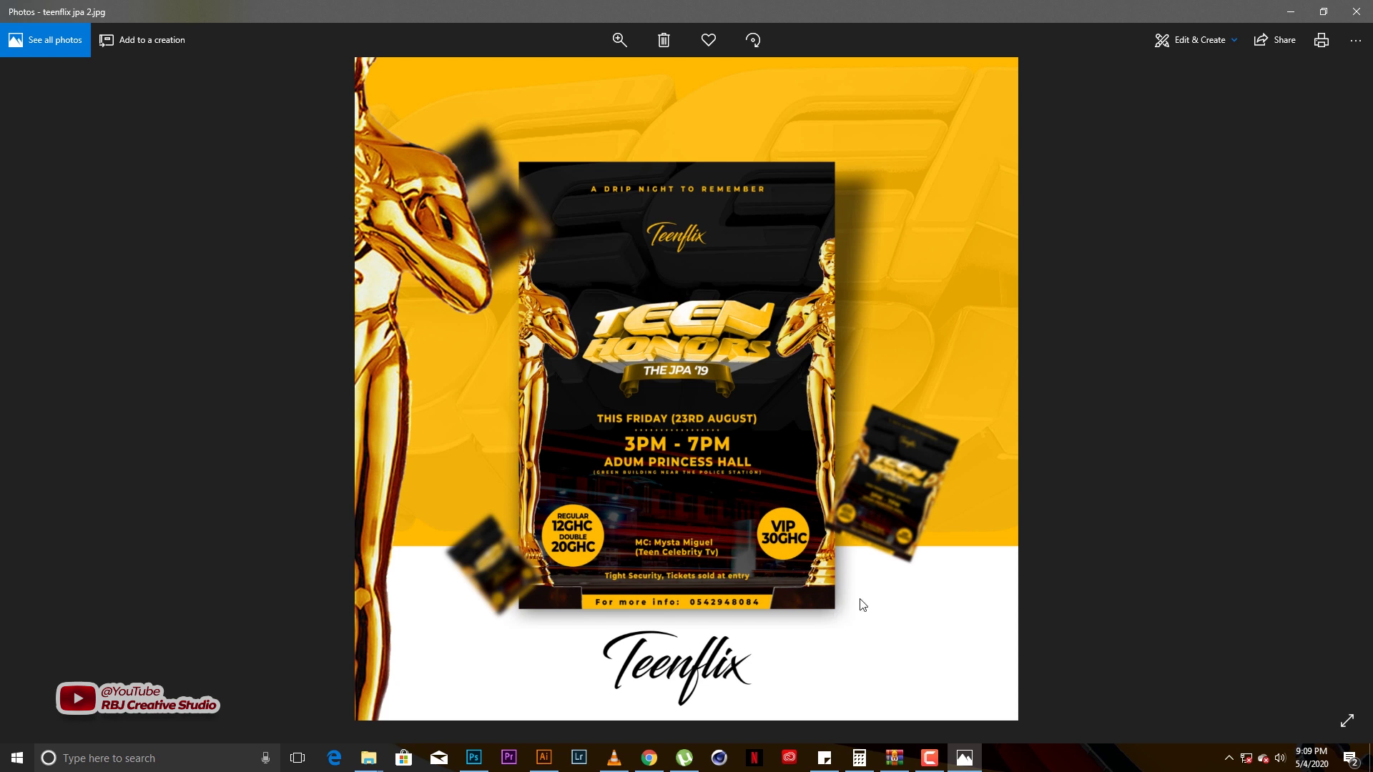
click(1354, 14)
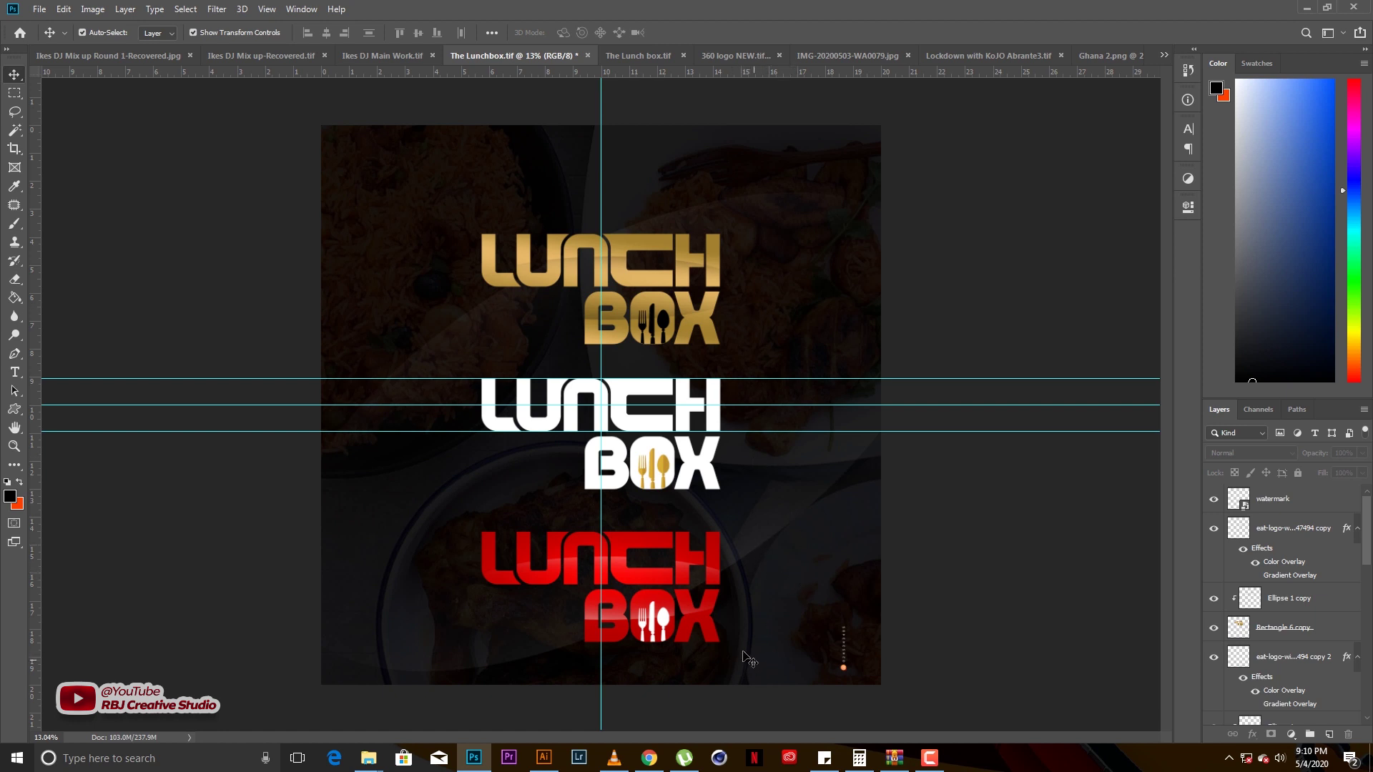
Select the red LUNCH BOX logo layers, the black Rectangle 3 background and Layer 1
drag(755, 661, 487, 527)
scroll(1302, 615, down, 5)
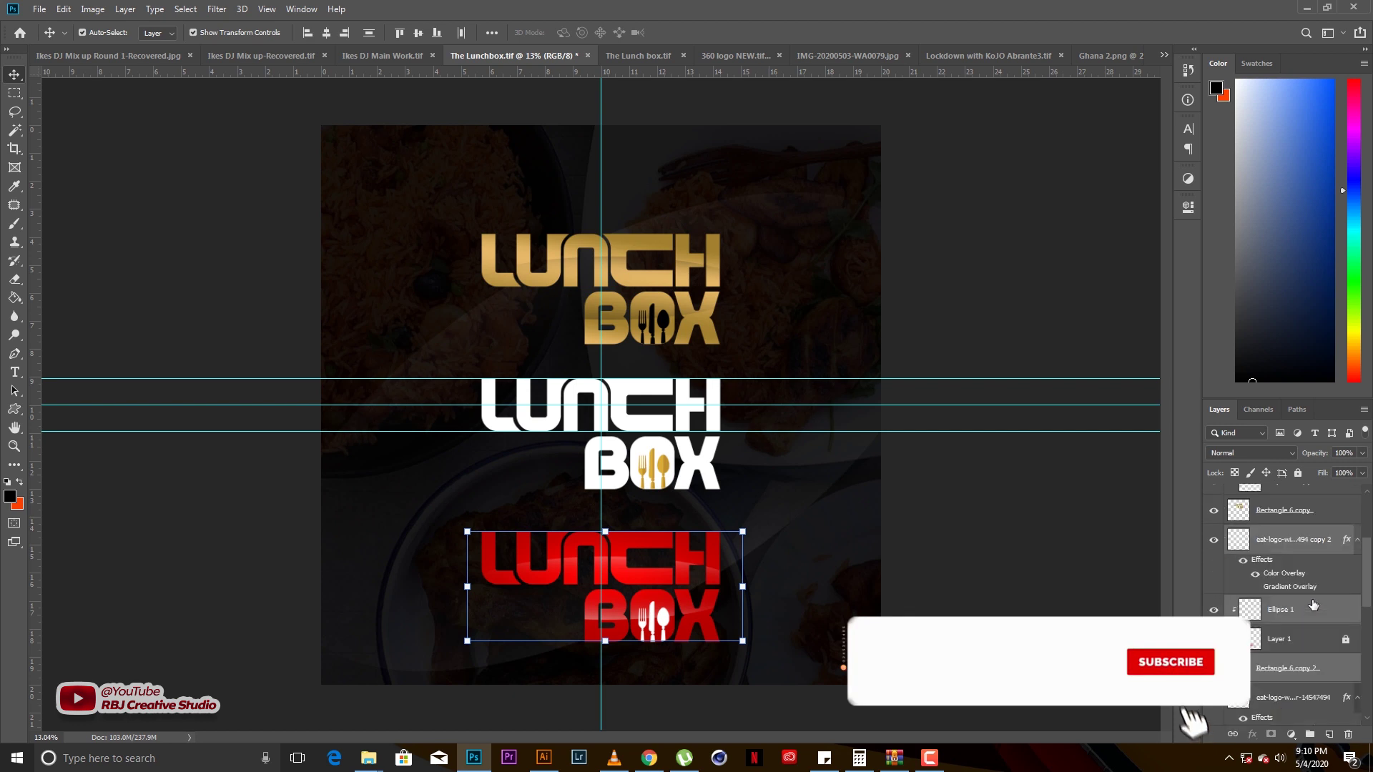
scroll(1302, 615, down, 1)
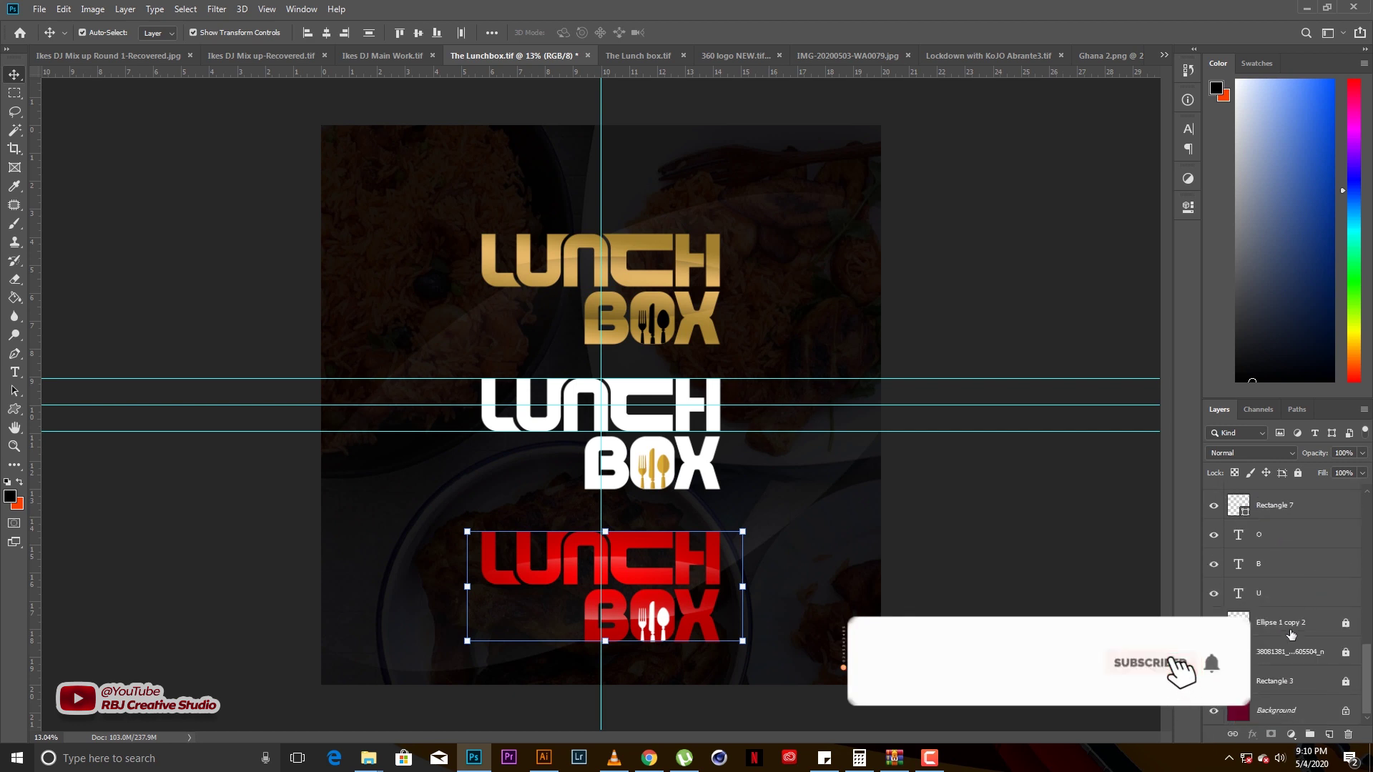
right_click(1287, 681)
click(928, 236)
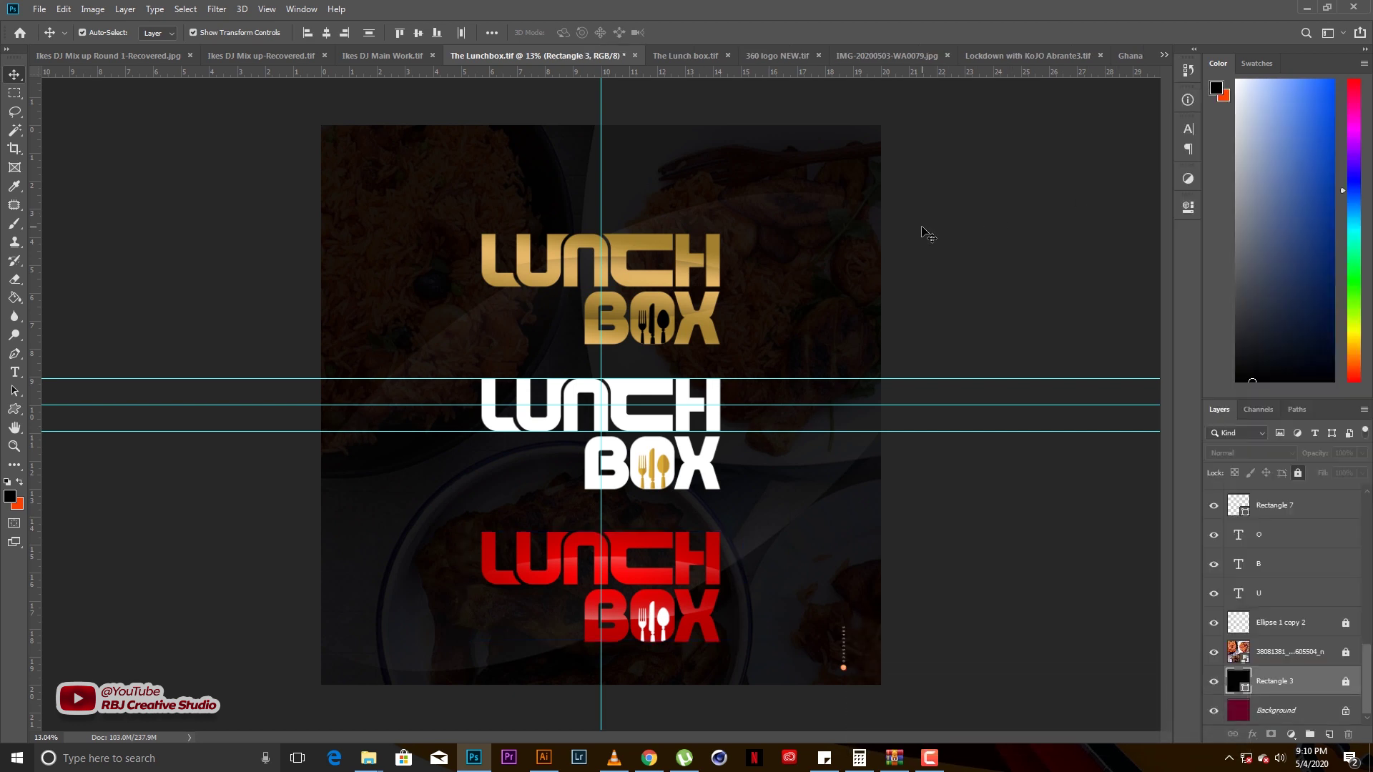
click(601, 540)
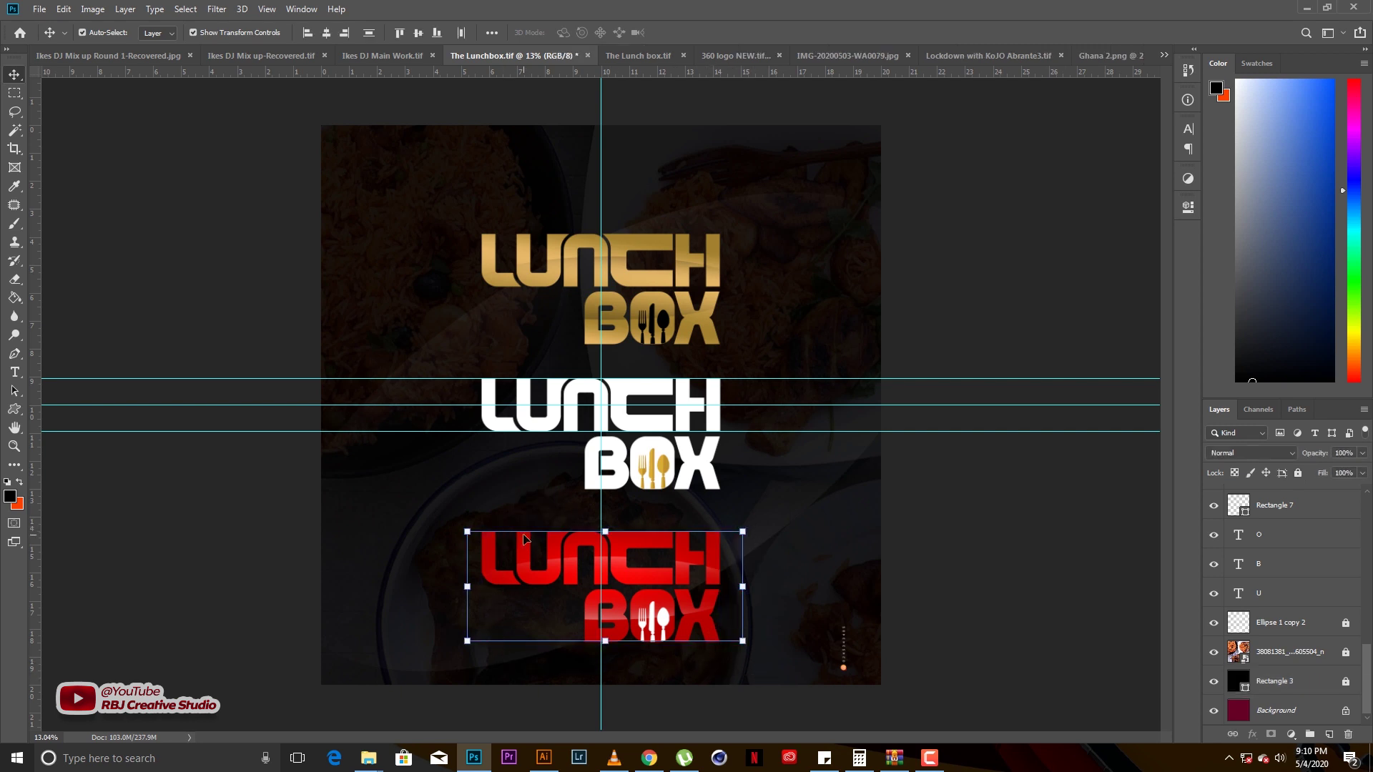
click(1280, 685)
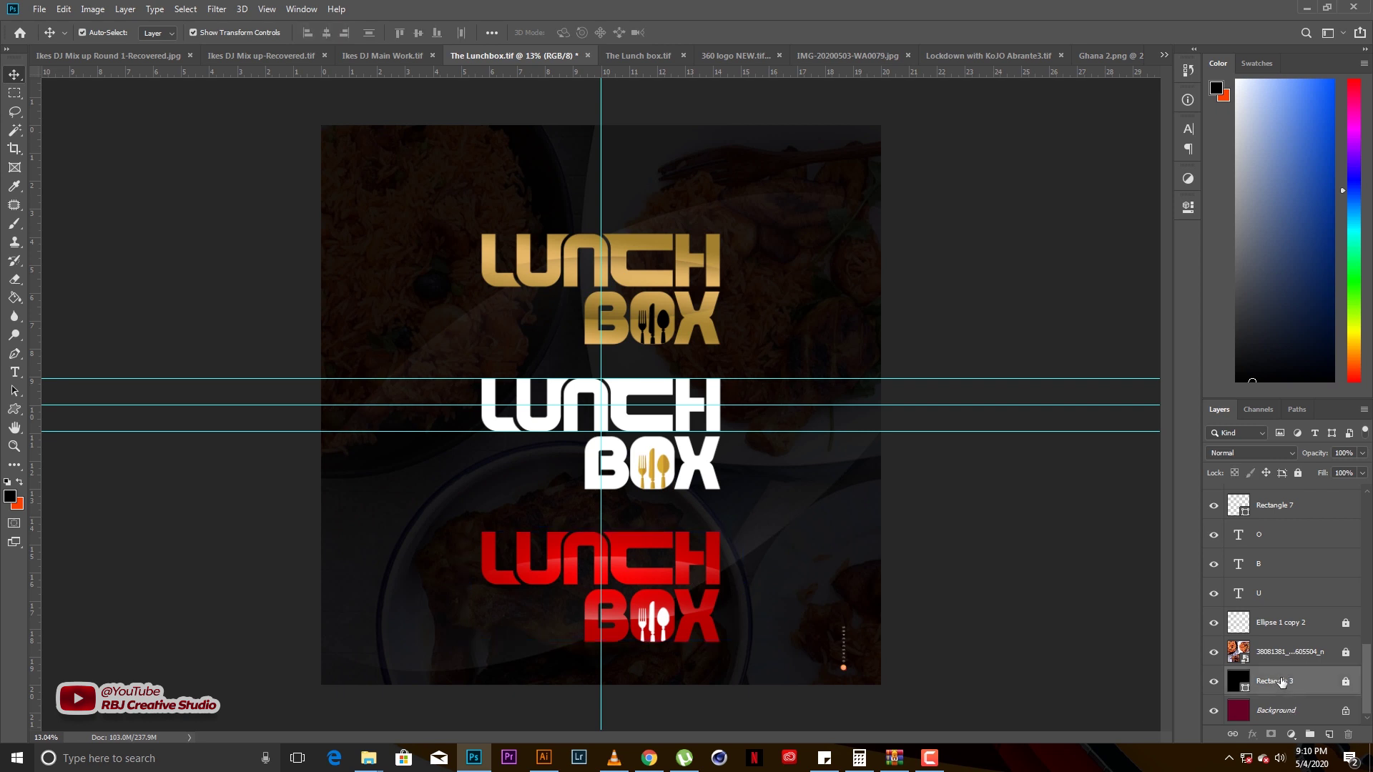
scroll(1279, 680, up, 2)
scroll(1282, 665, up, 2)
scroll(1285, 646, up, 2)
scroll(1285, 646, up, 2)
scroll(1284, 622, up, 1)
scroll(1284, 593, up, 2)
scroll(1284, 562, up, 1)
ctrl+click(1284, 563)
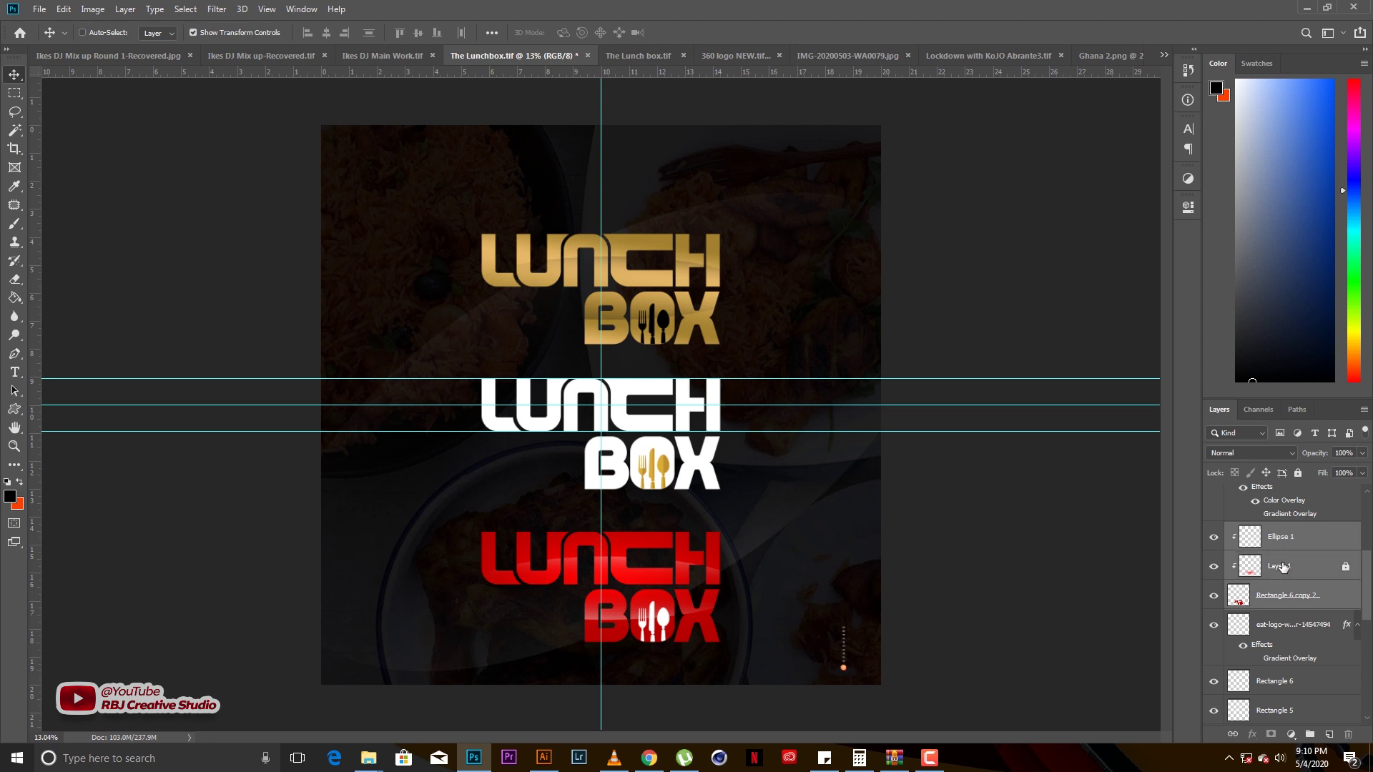
Duplicate the selected layers into a new document named Tutorial
right_click(1285, 548)
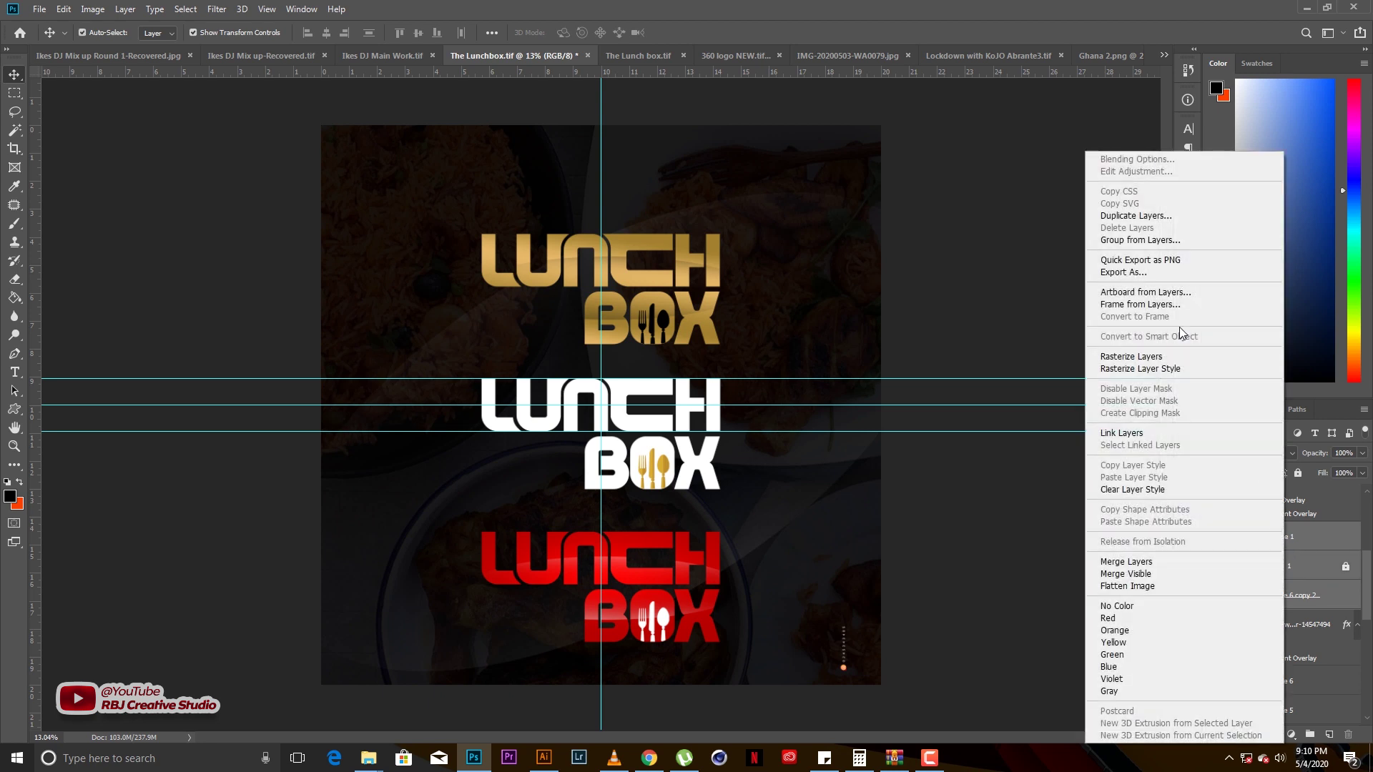
click(1137, 215)
click(620, 264)
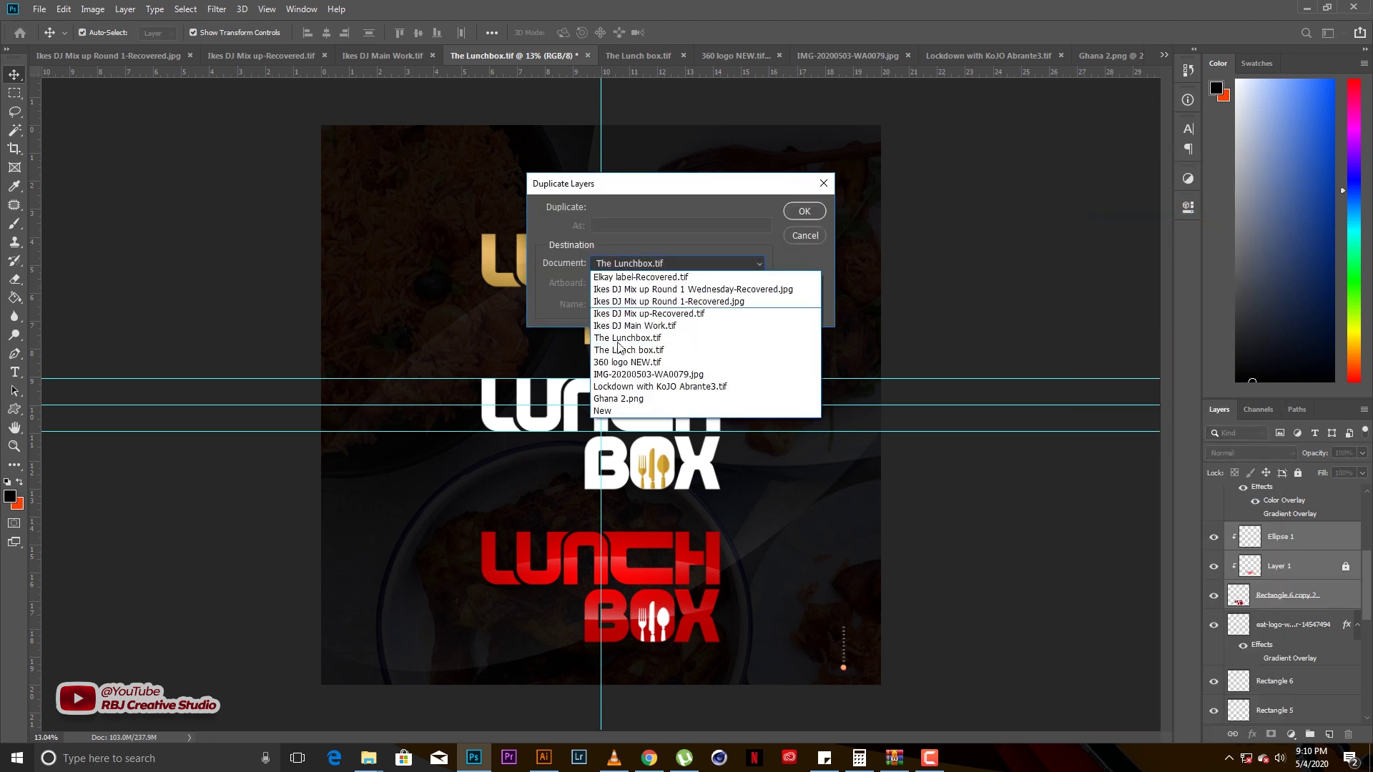
click(612, 411)
text(Tutorial)
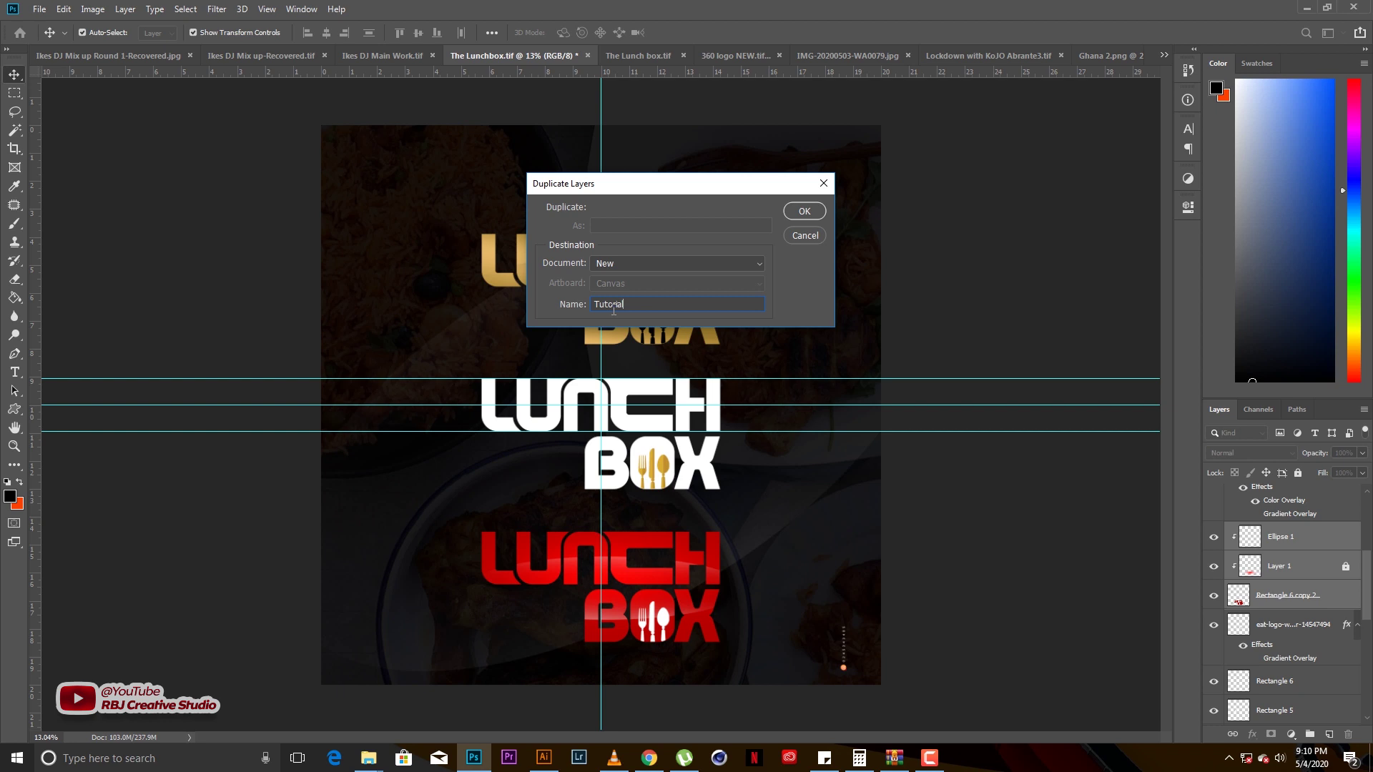
key(Return)
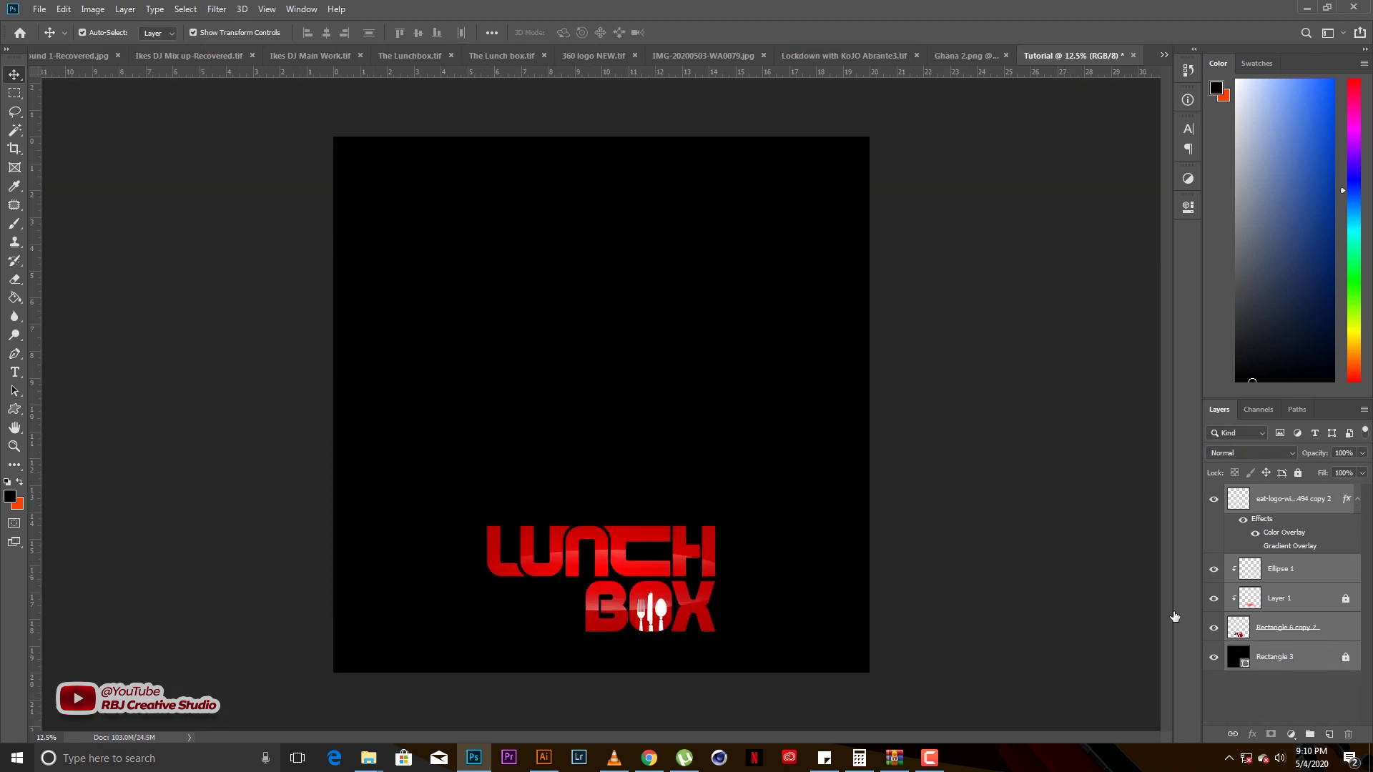
Centre the red logo on the canvas and lock Layer 1 and Ellipse 1
click(1293, 611)
click(459, 423)
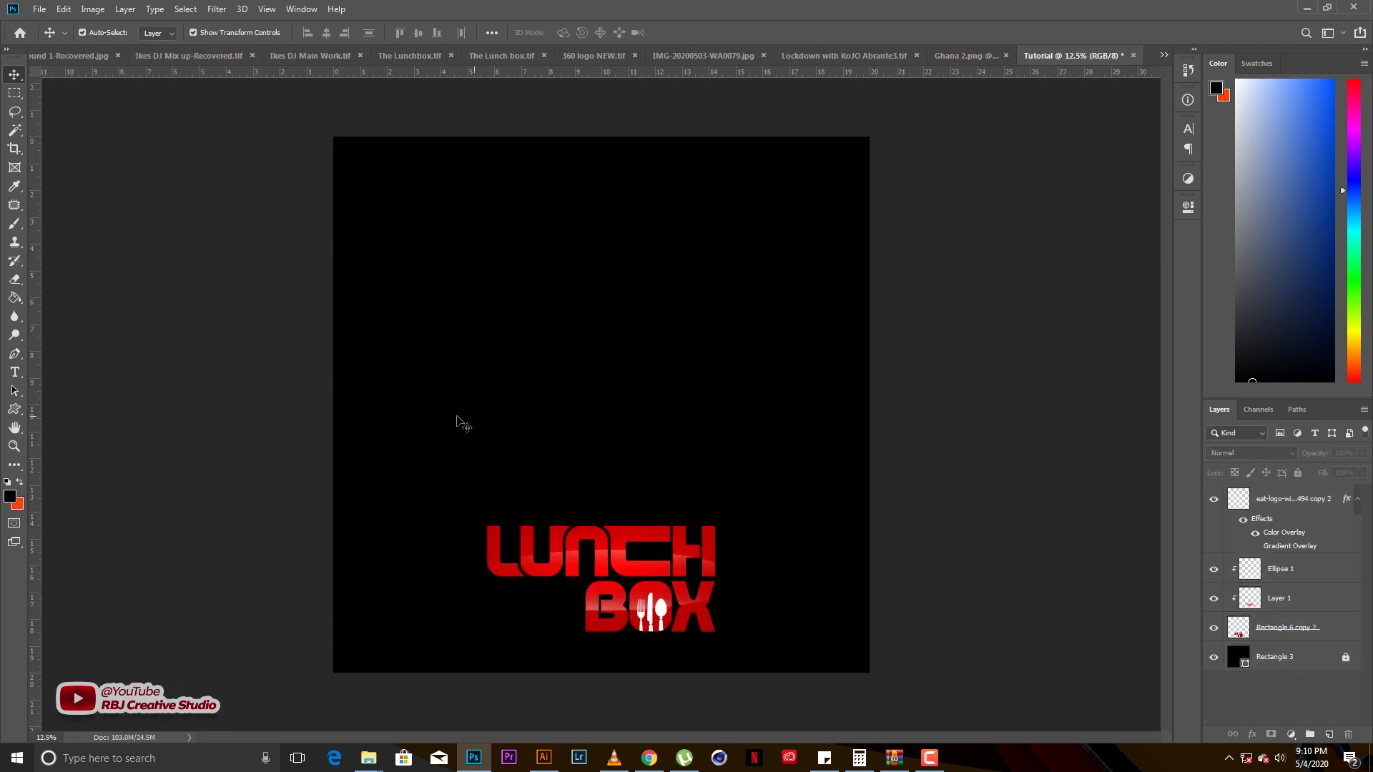
mouse_move(409, 430)
mouse_down()
mouse_move(672, 585)
mouse_move(652, 407)
mouse_up()
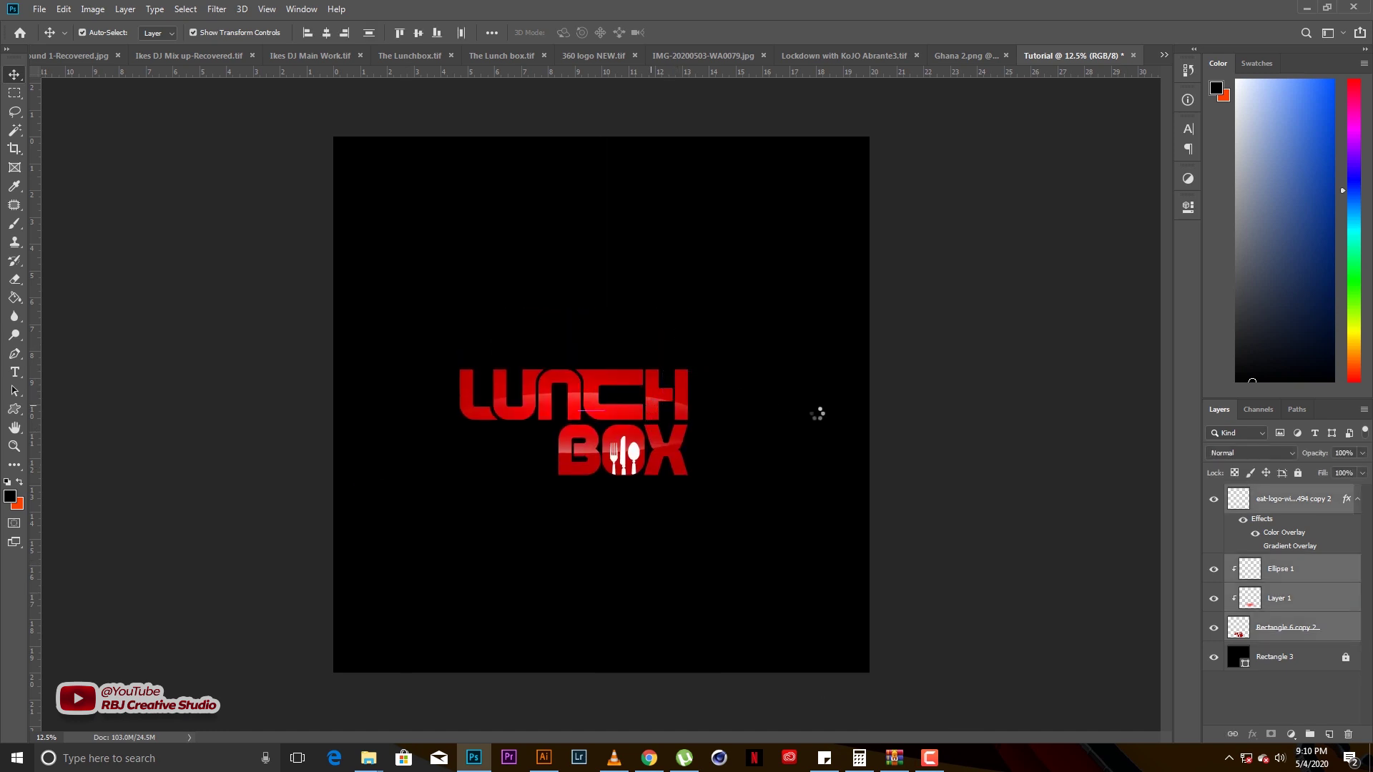
click(996, 463)
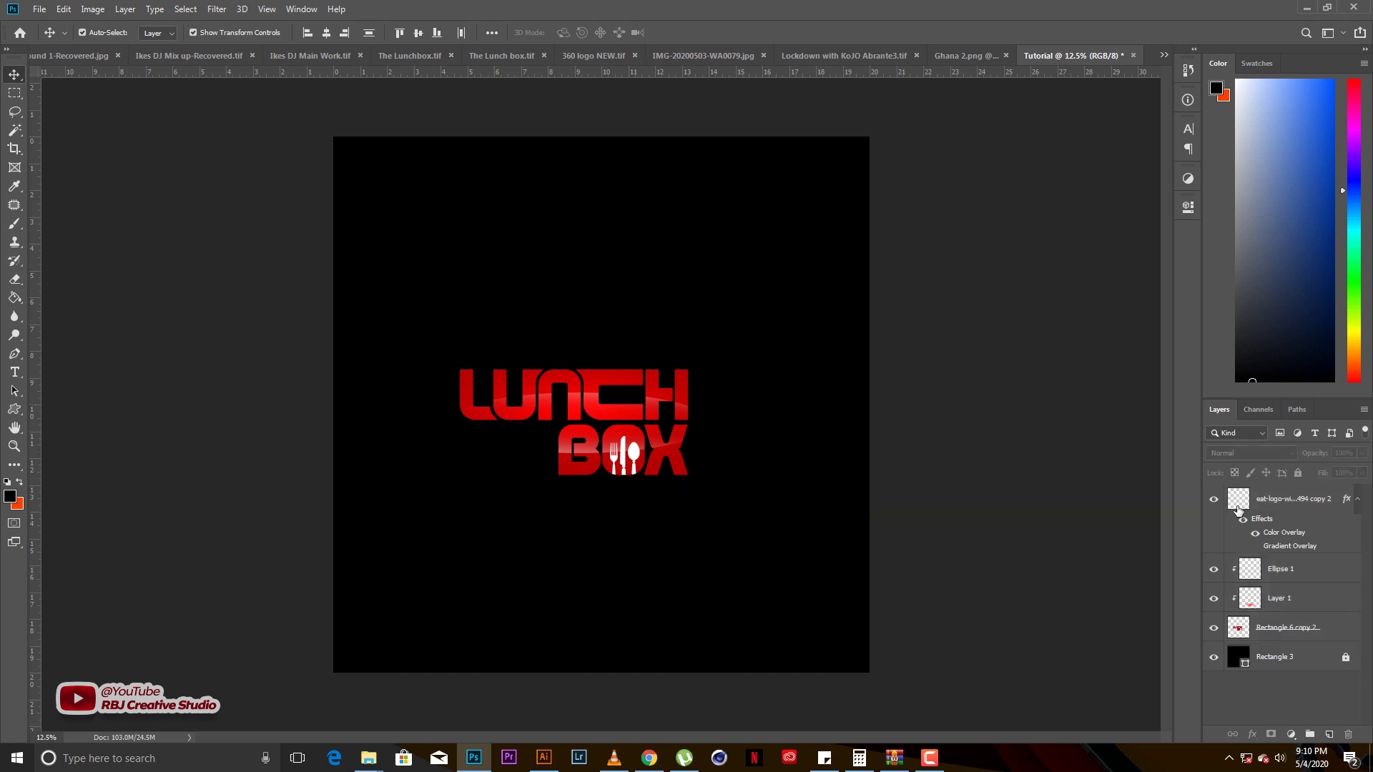
click(1291, 600)
ctrl+click(1280, 570)
click(1298, 473)
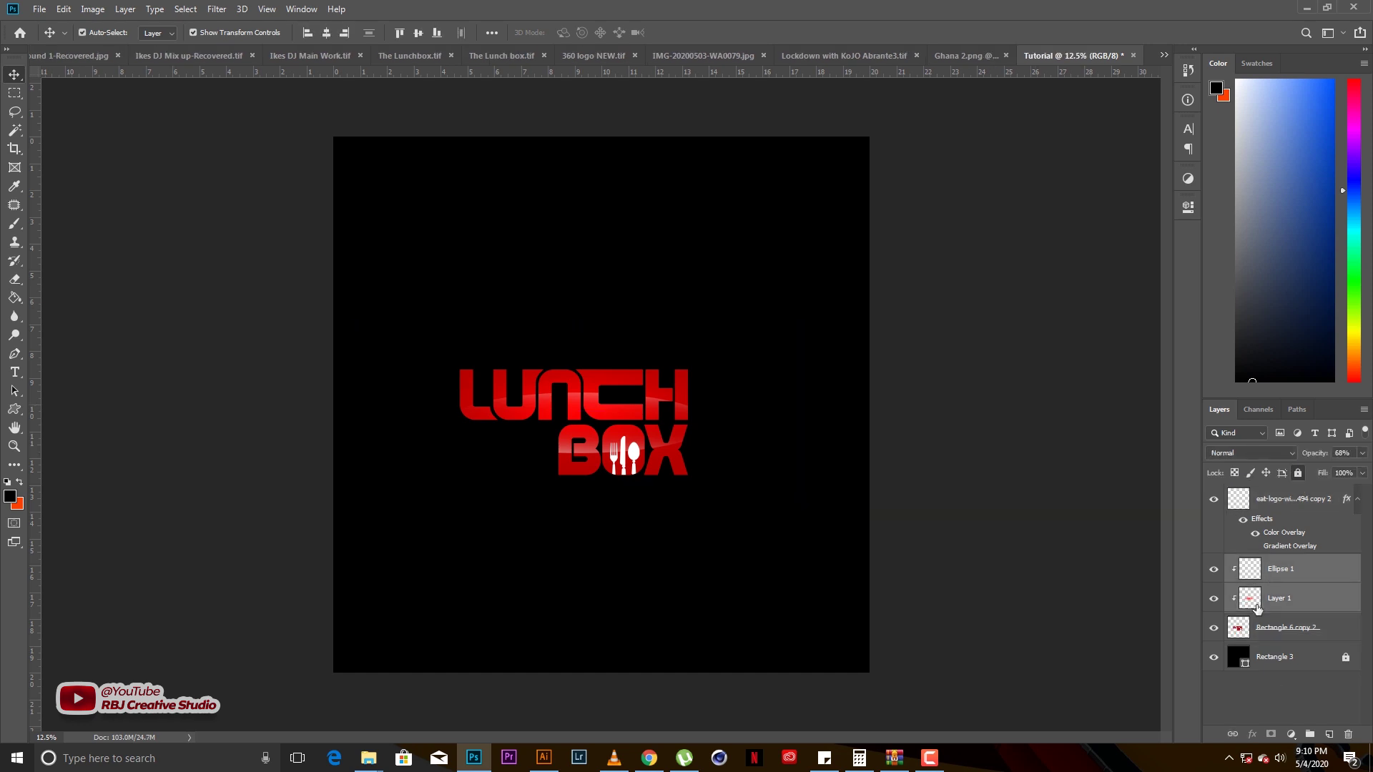
Duplicate Rectangle 3, delete the extra copy, and unlock Rectangle 3 copy
click(1262, 641)
click(1264, 661)
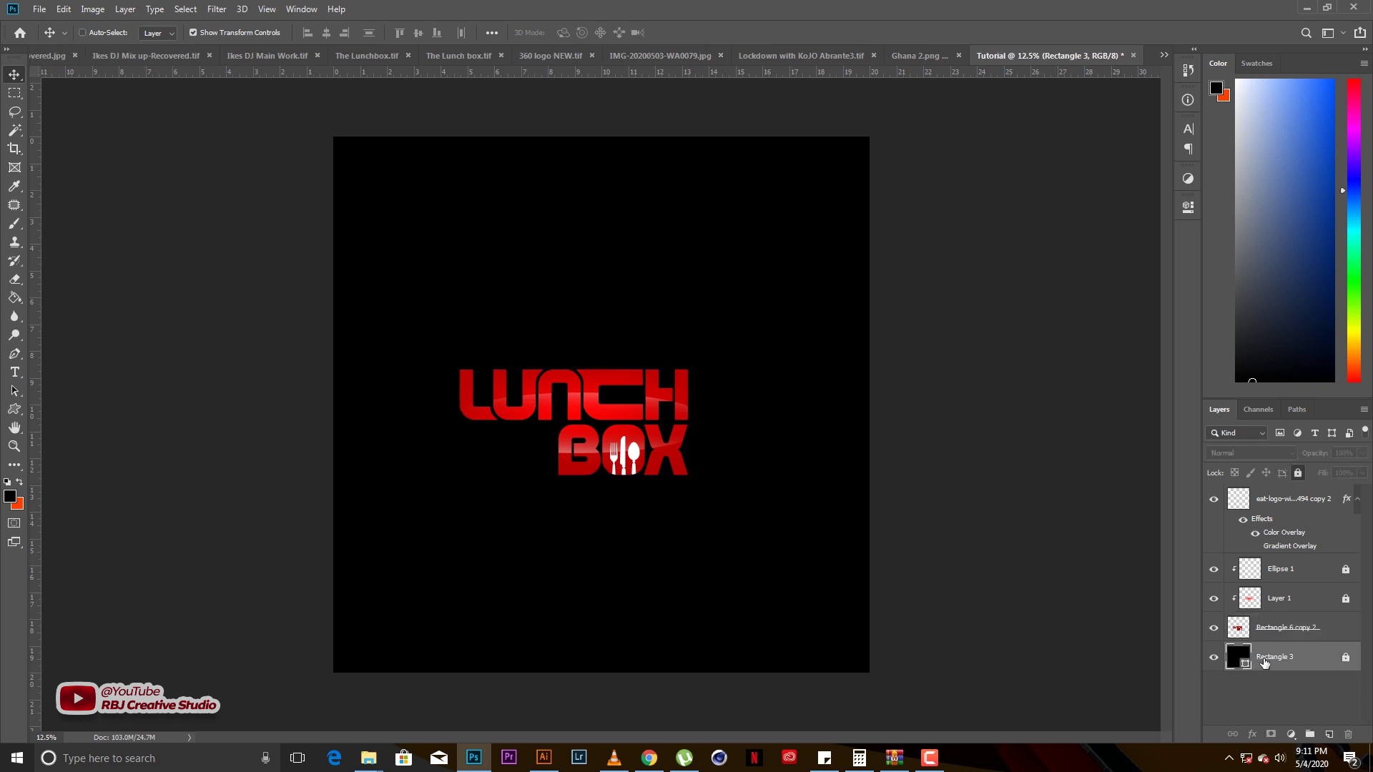
key(ctrl+j)
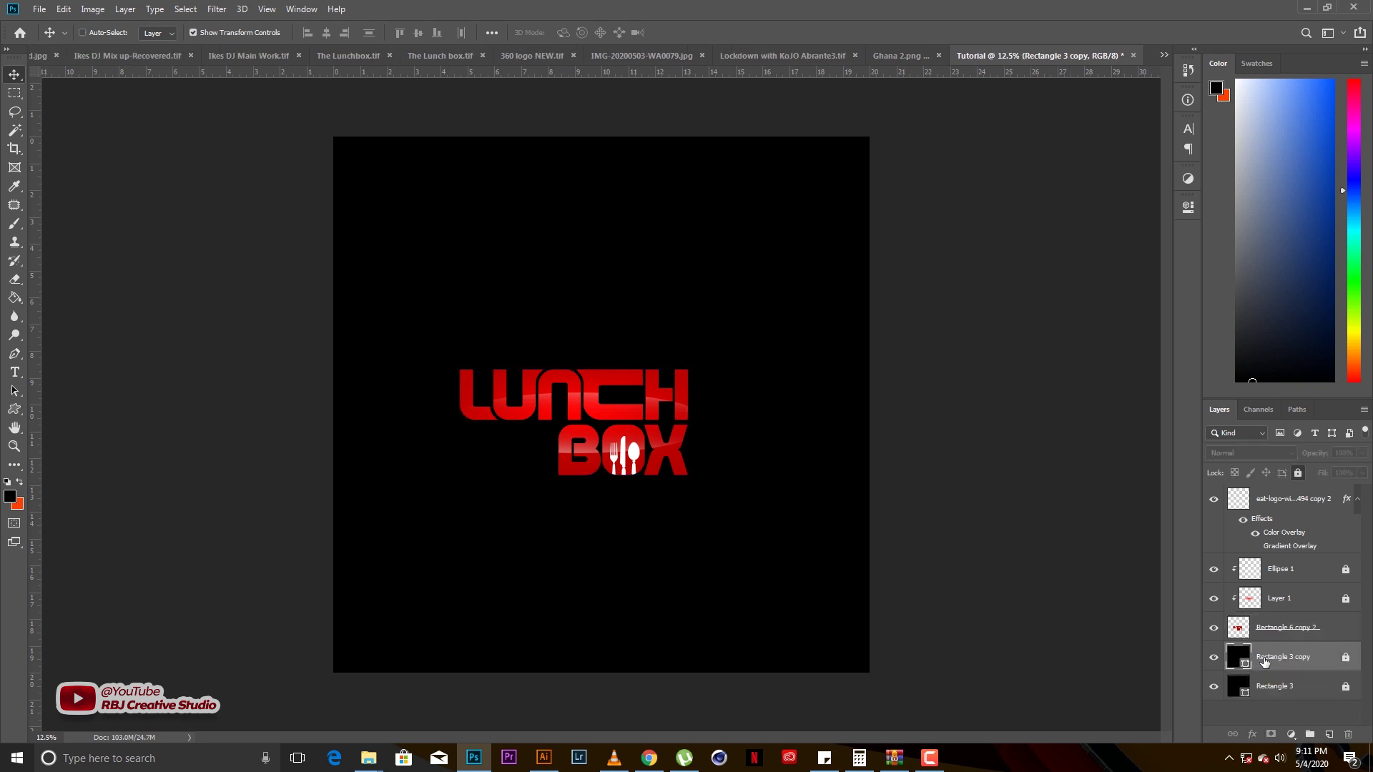
key(ctrl+j)
click(1299, 475)
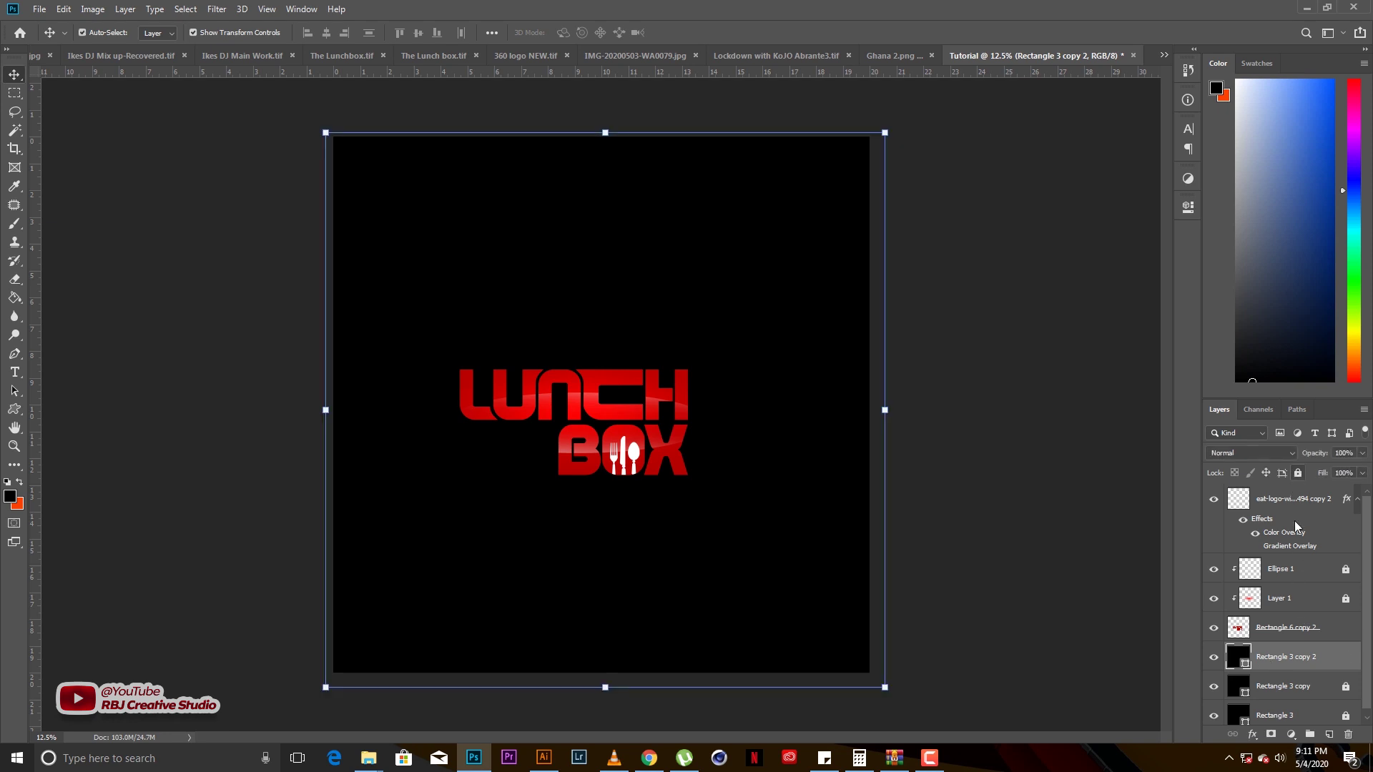
key(Delete)
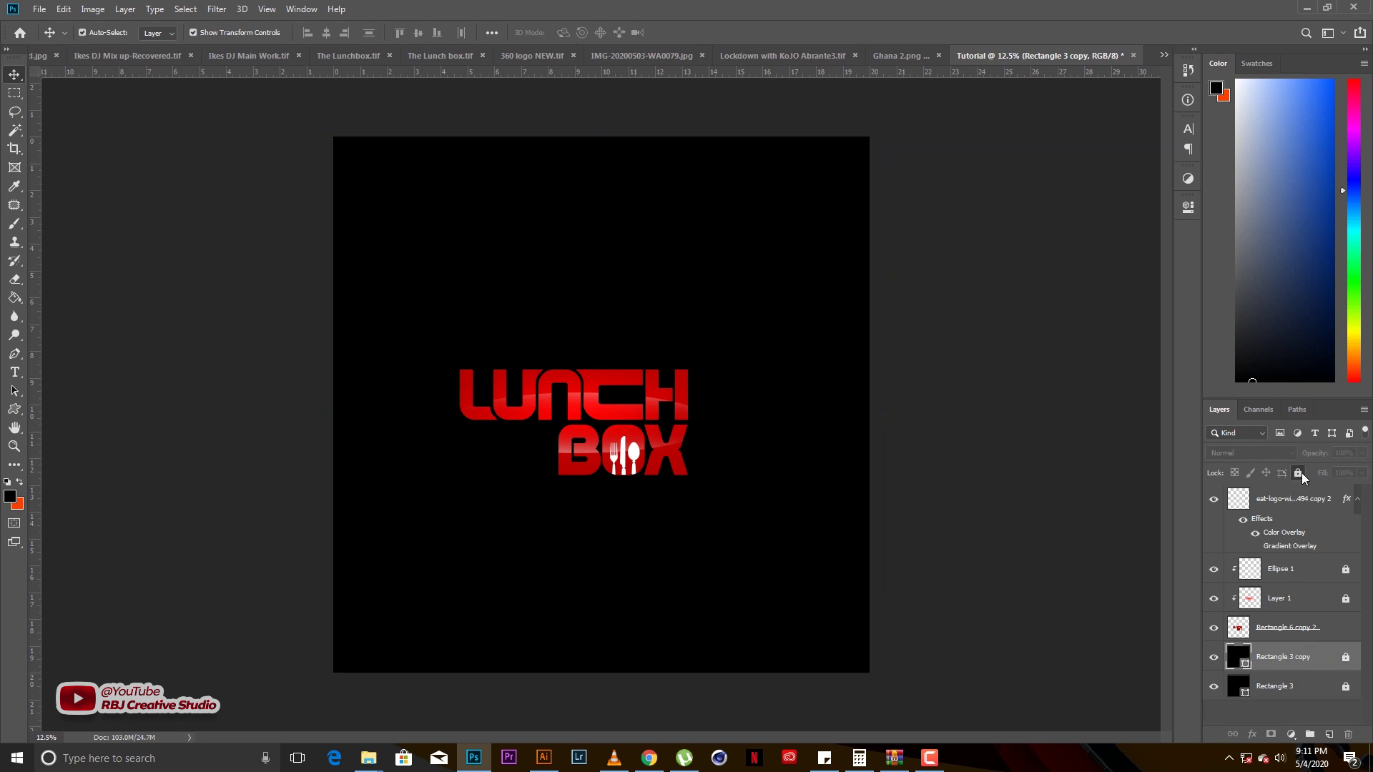
click(1299, 473)
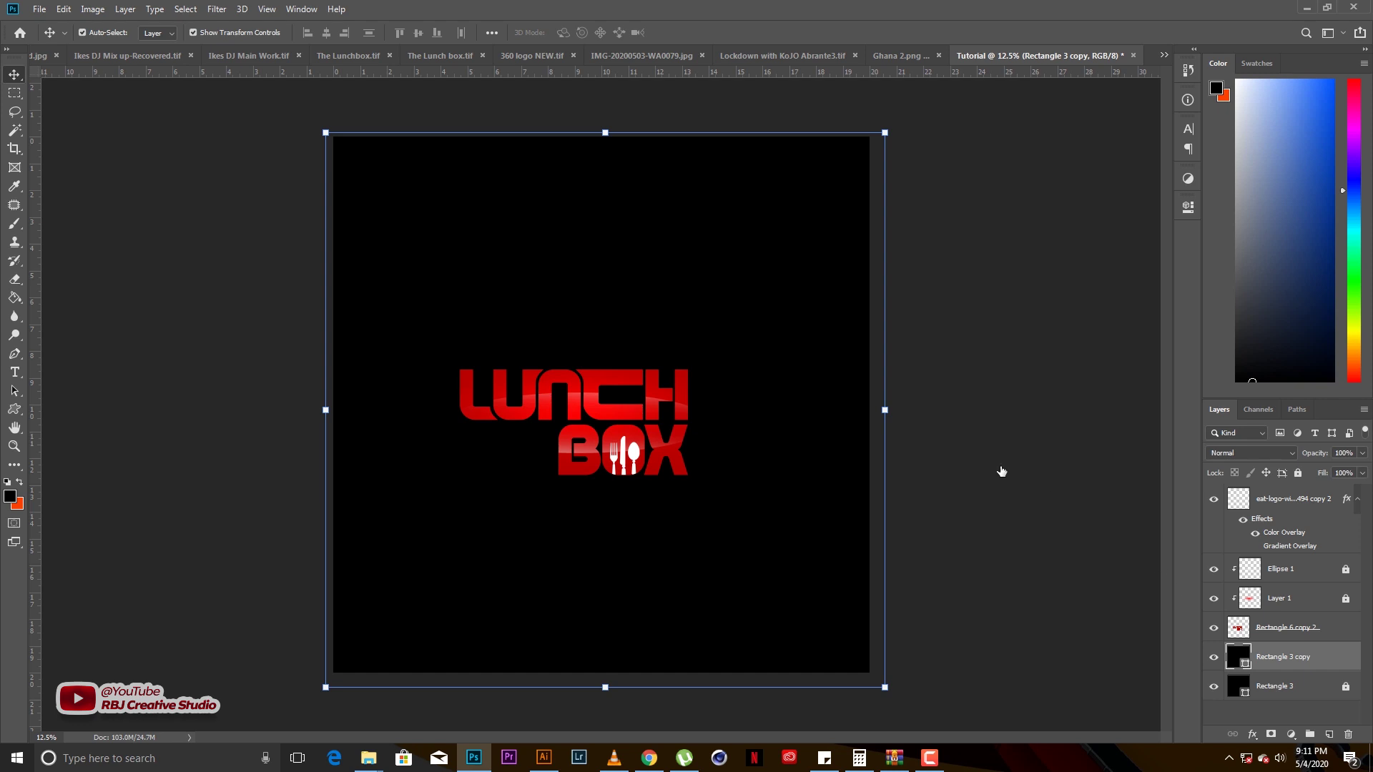
Change the Rectangle 3 copy background fill to white and lock it again
drag(929, 465, 773, 321)
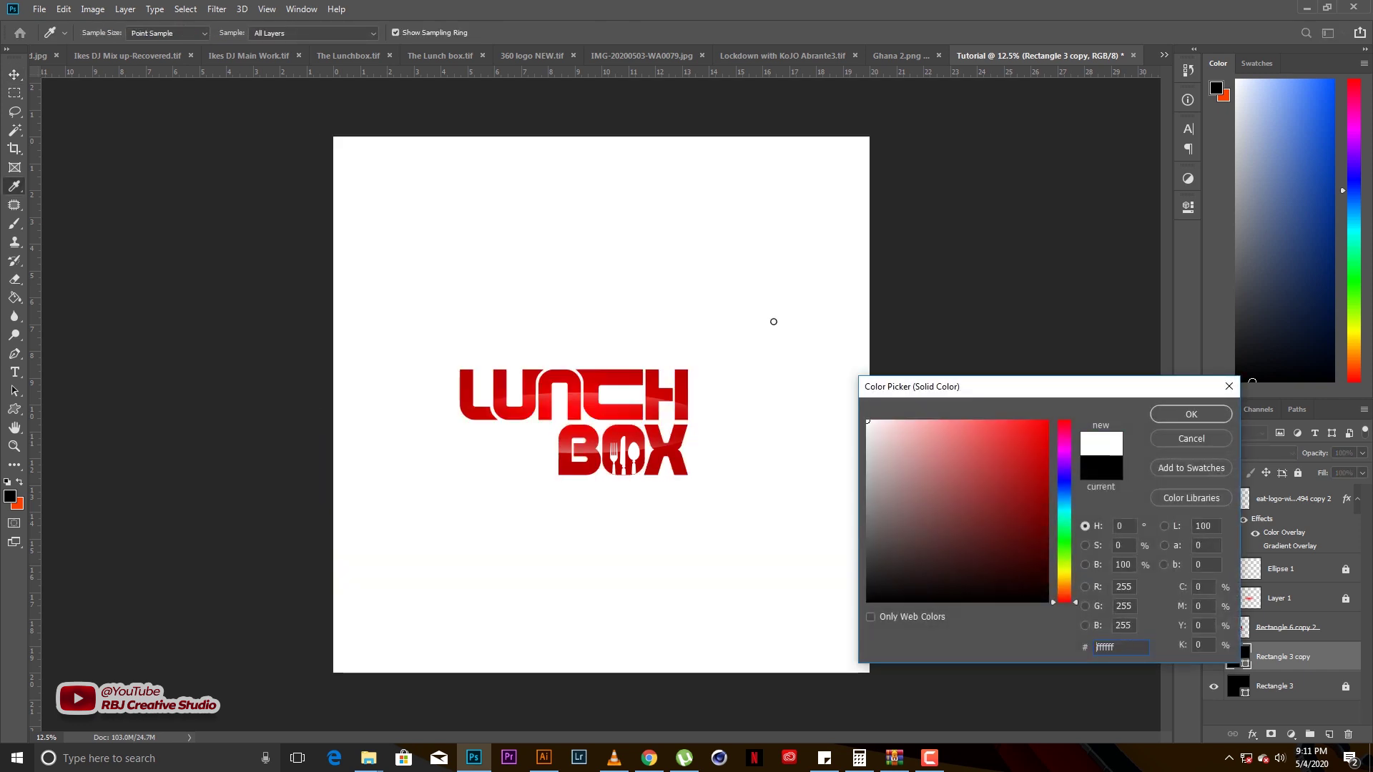
key(Return)
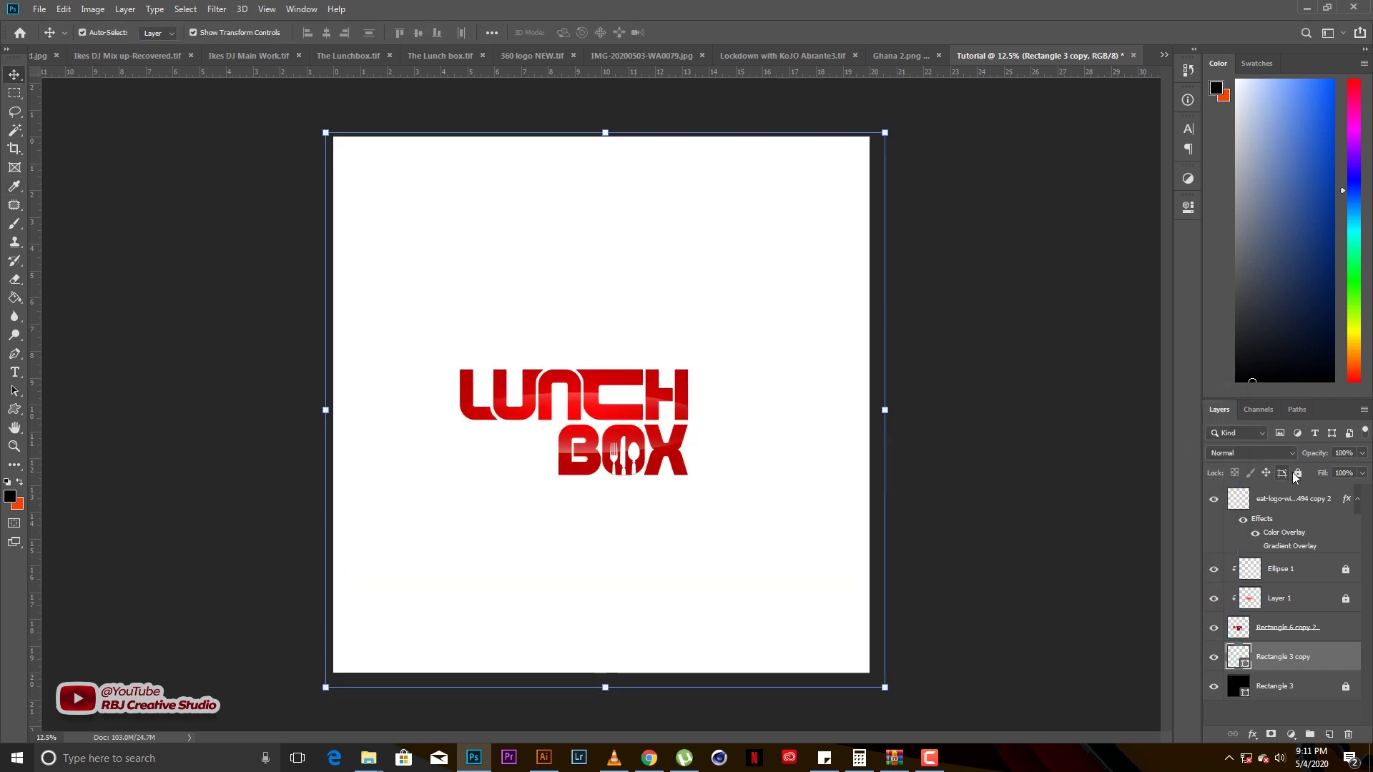
click(1296, 473)
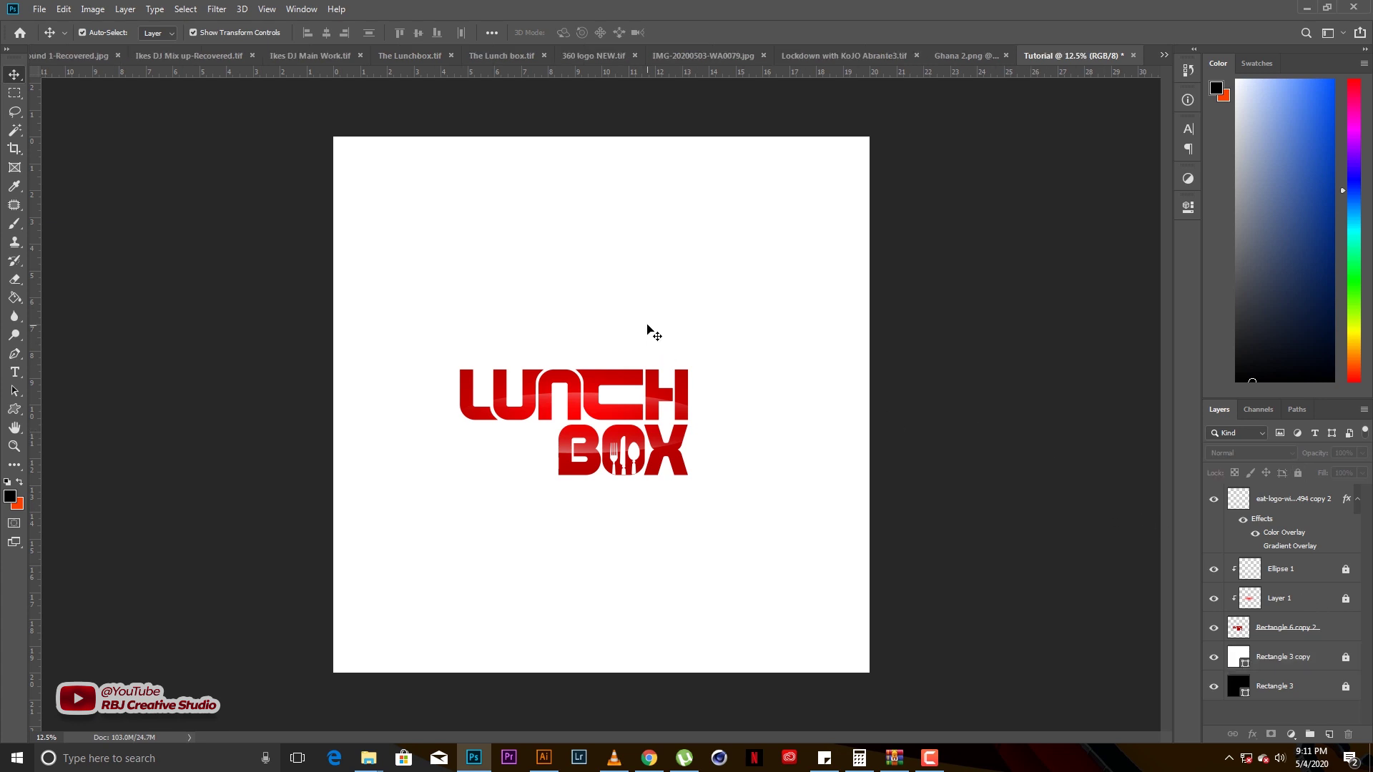
Select the Rectangle 6 copy 2 lettering layer and bring up its layer effects list
scroll(636, 396, up, 1)
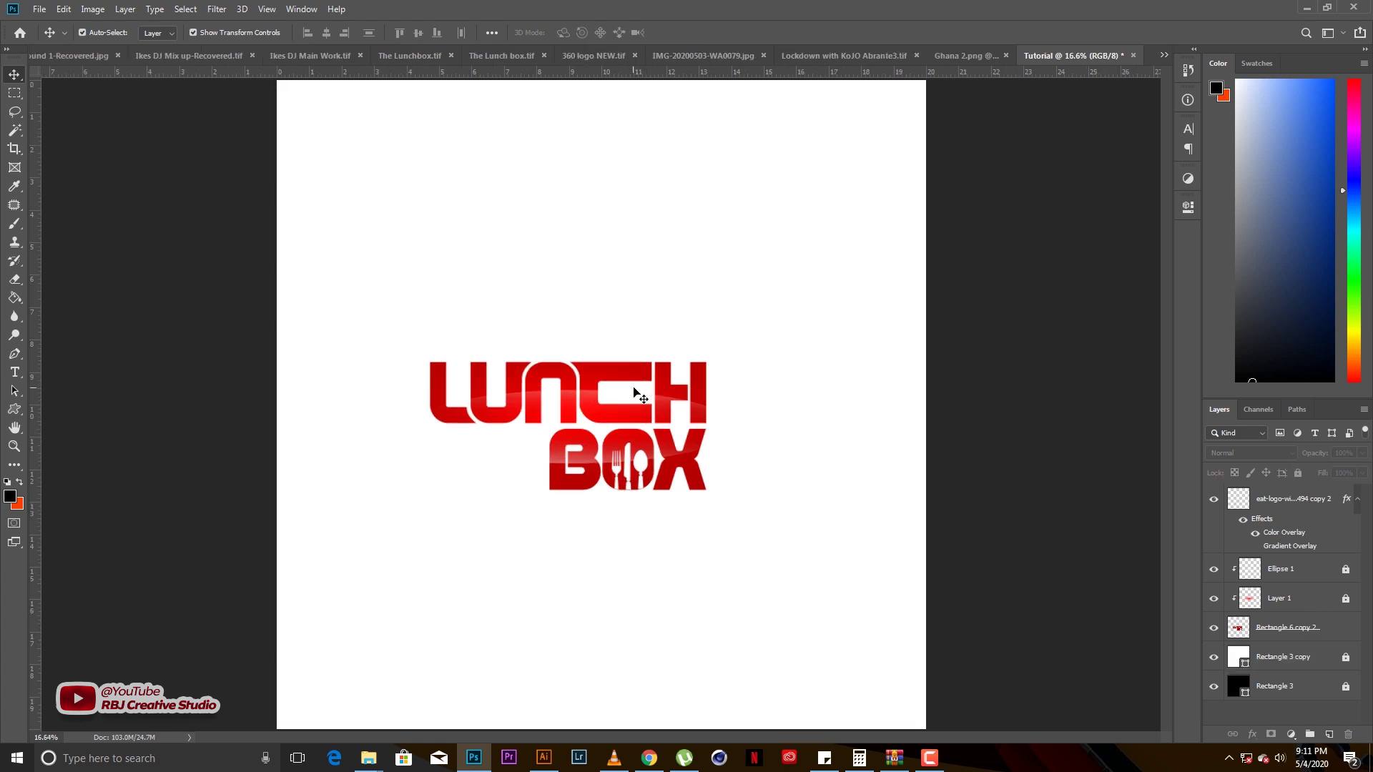
scroll(637, 395, up, 1)
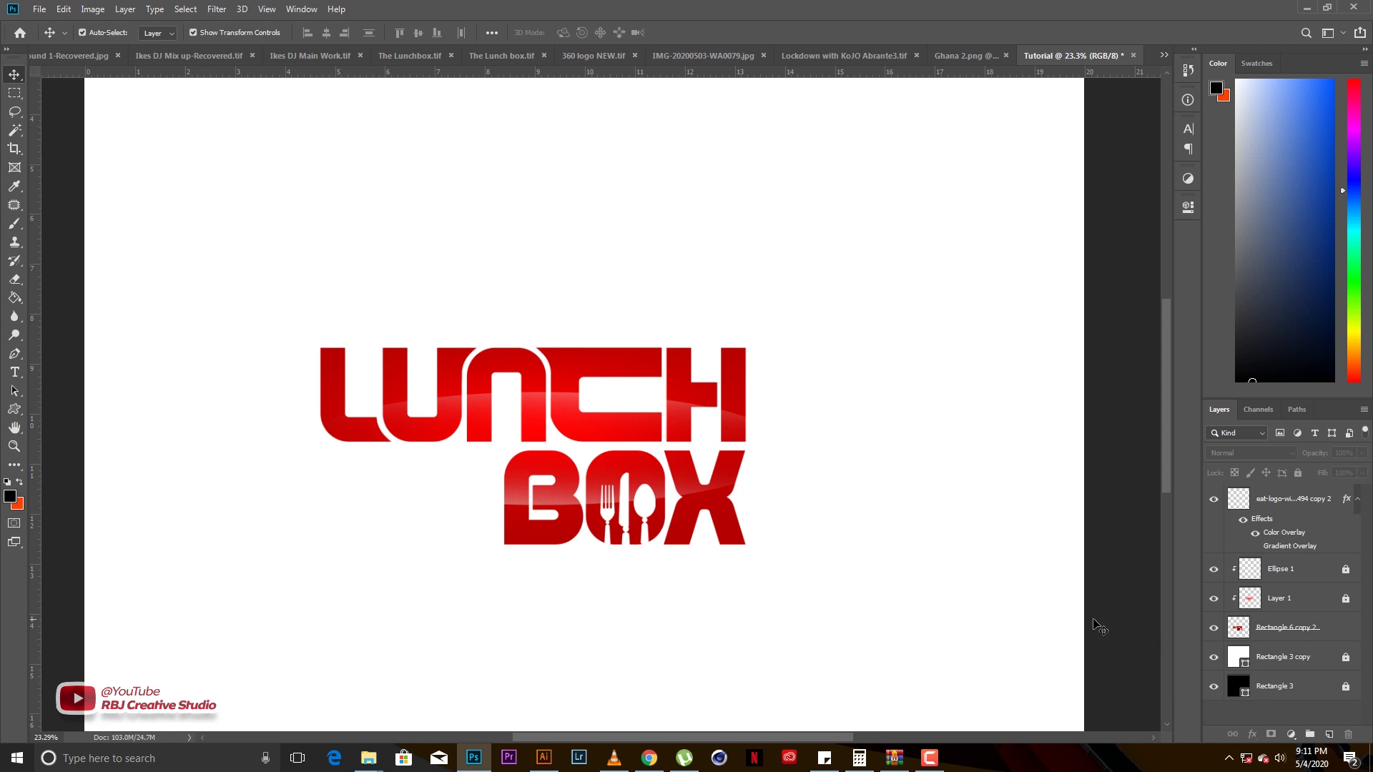
click(1270, 637)
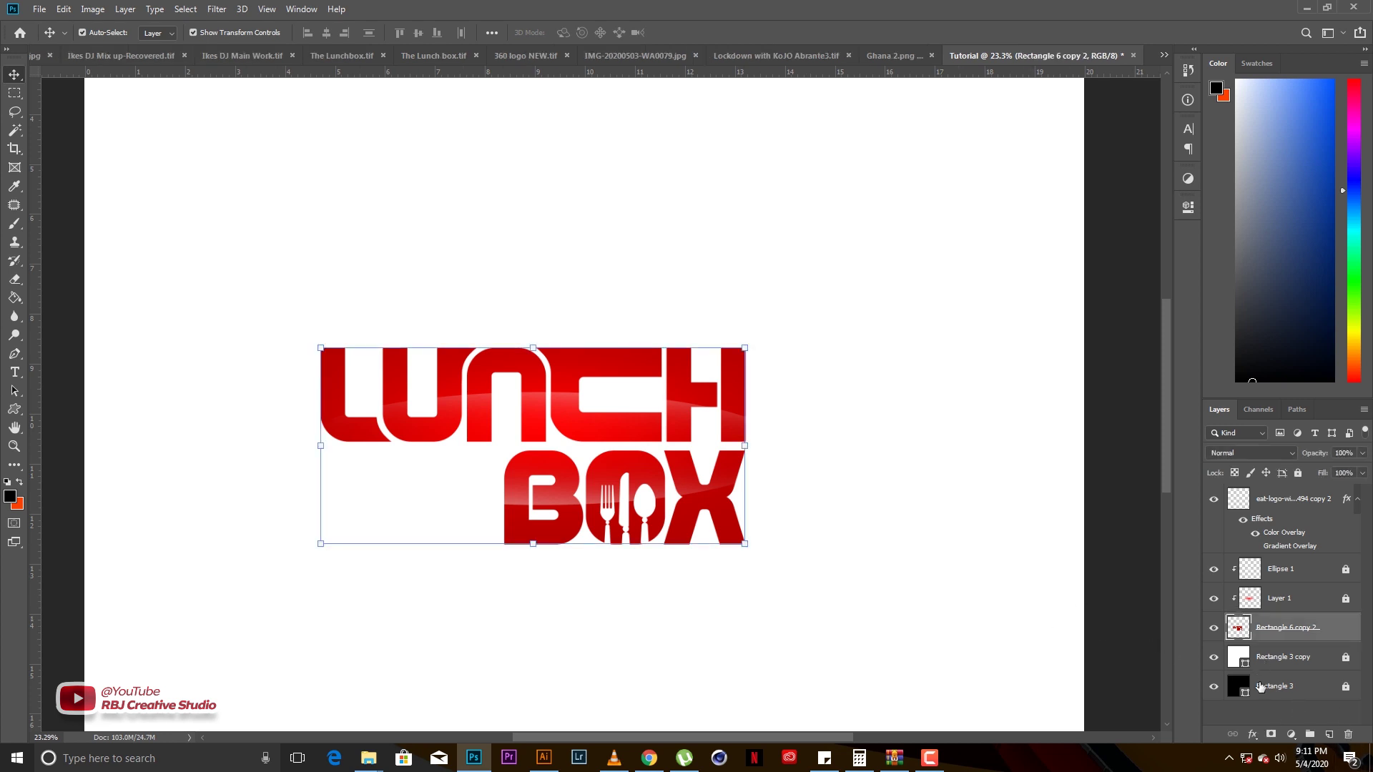
click(1252, 735)
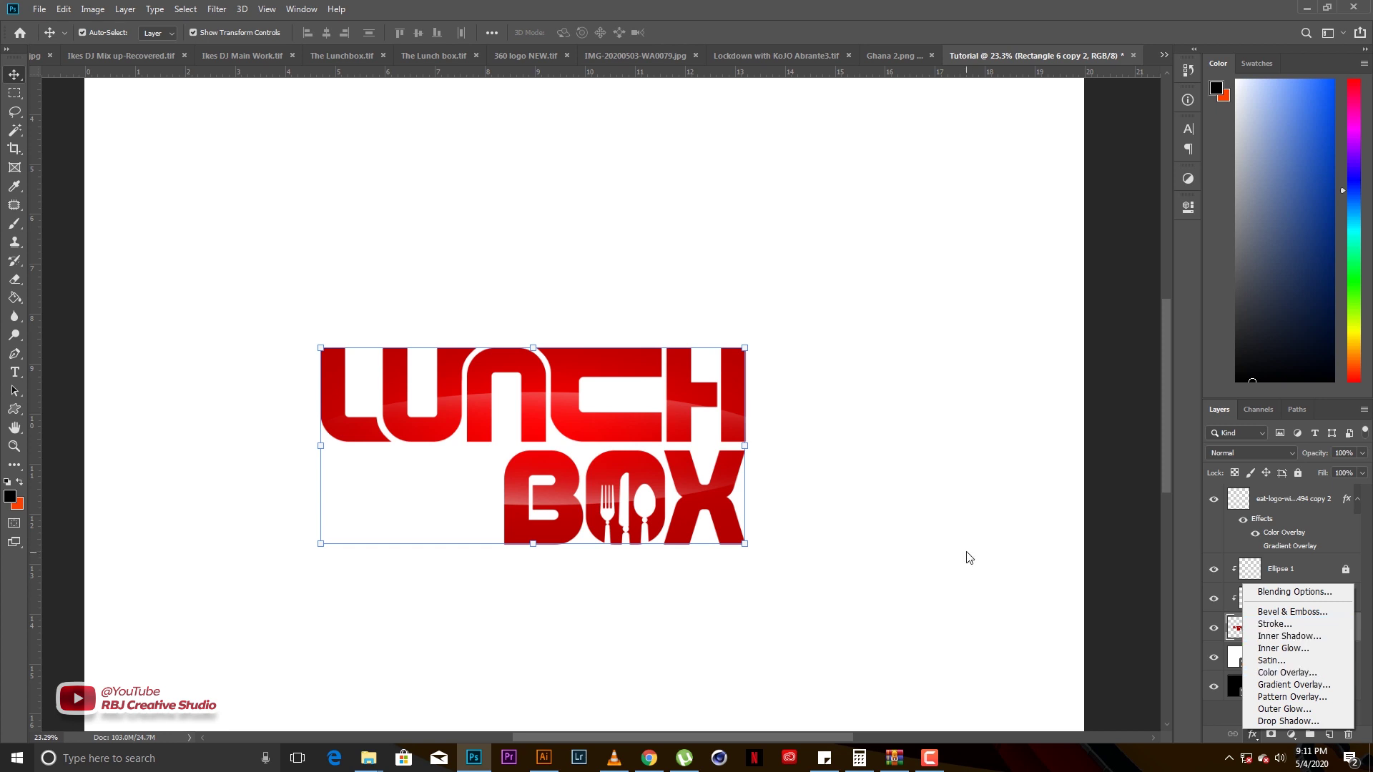
Add a drop shadow to the lettering with 66% opacity and a softer blur
click(987, 542)
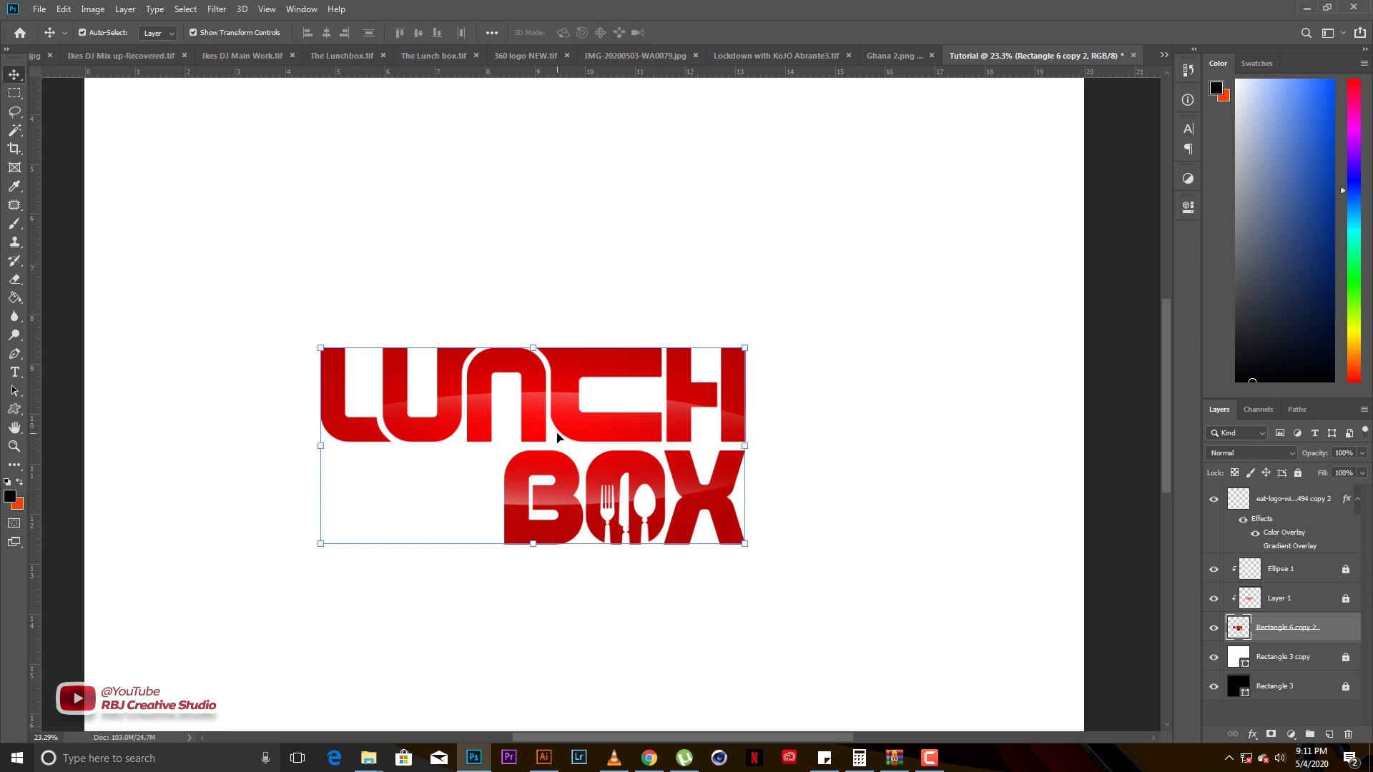
click(1253, 736)
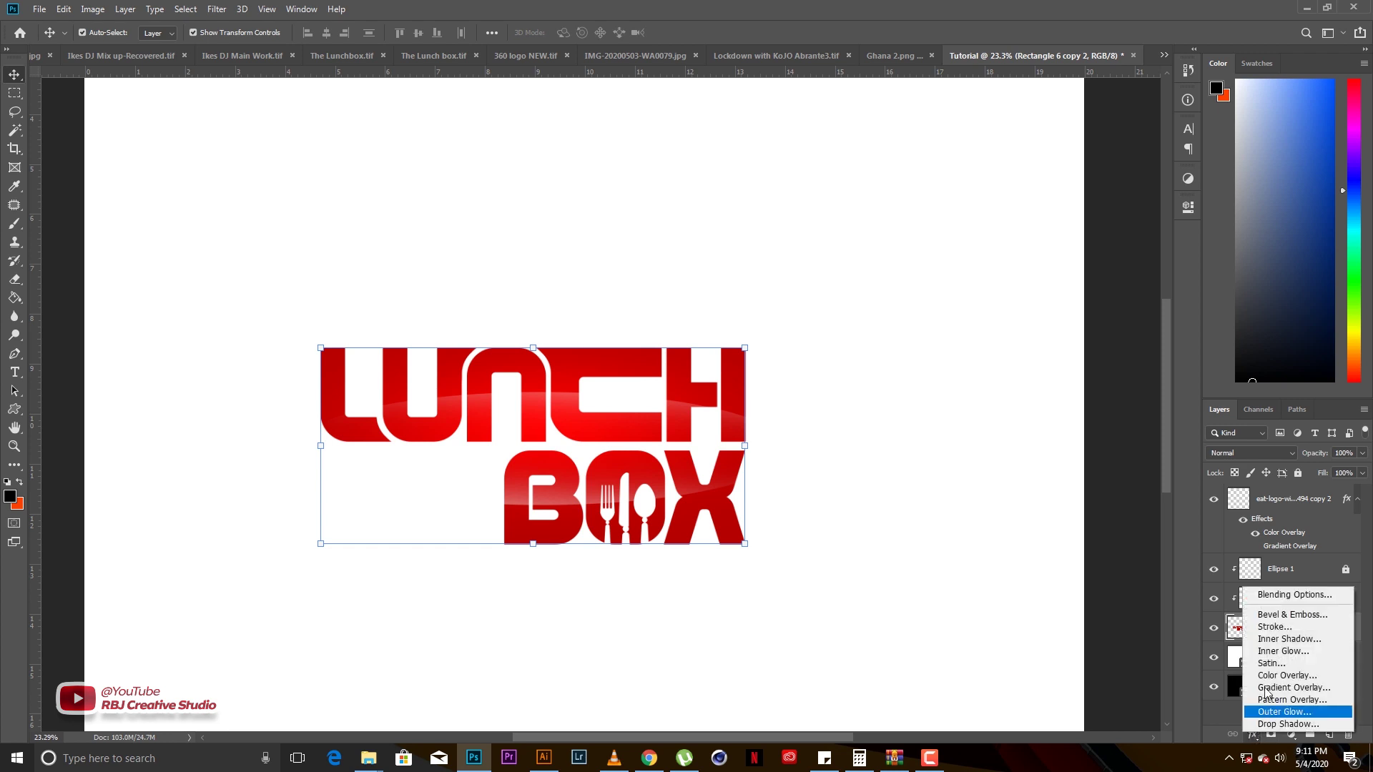
click(1272, 725)
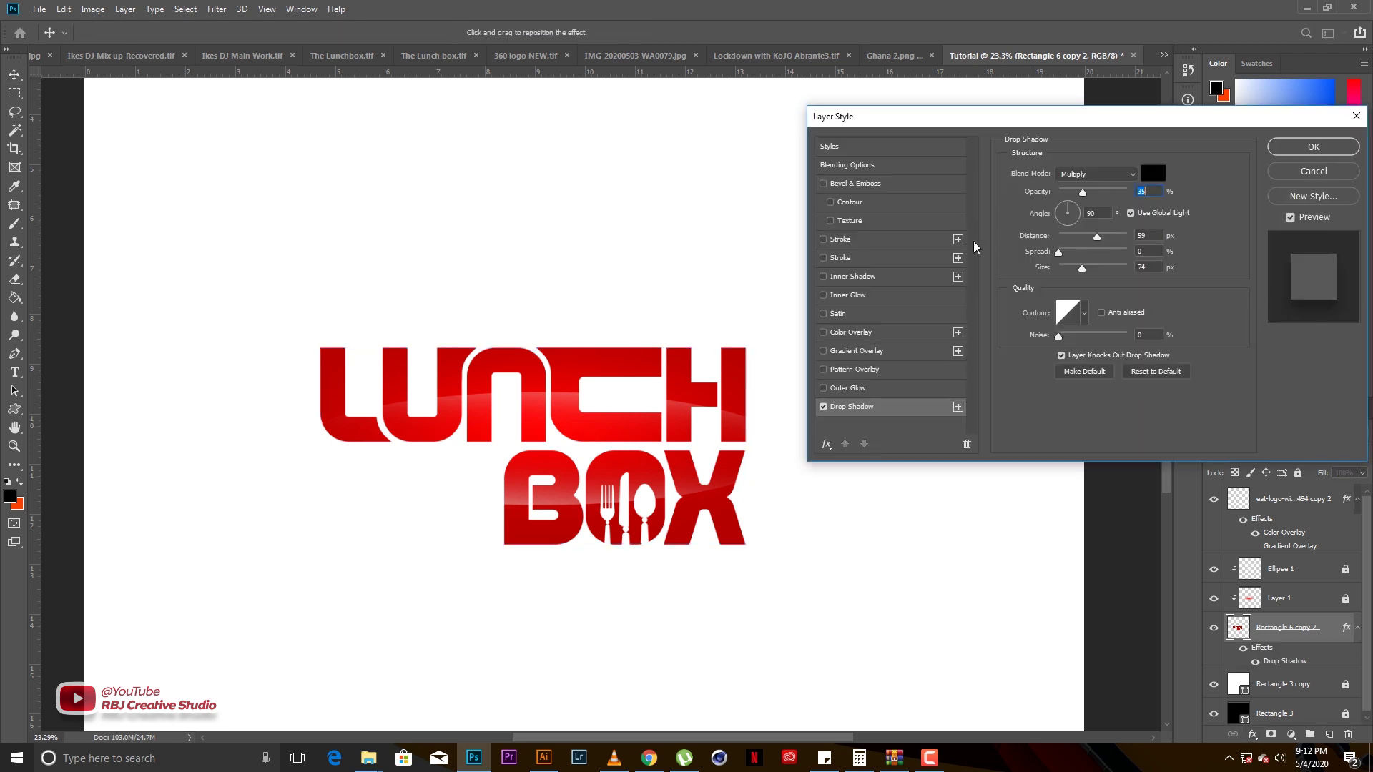
drag(1077, 126, 1057, 155)
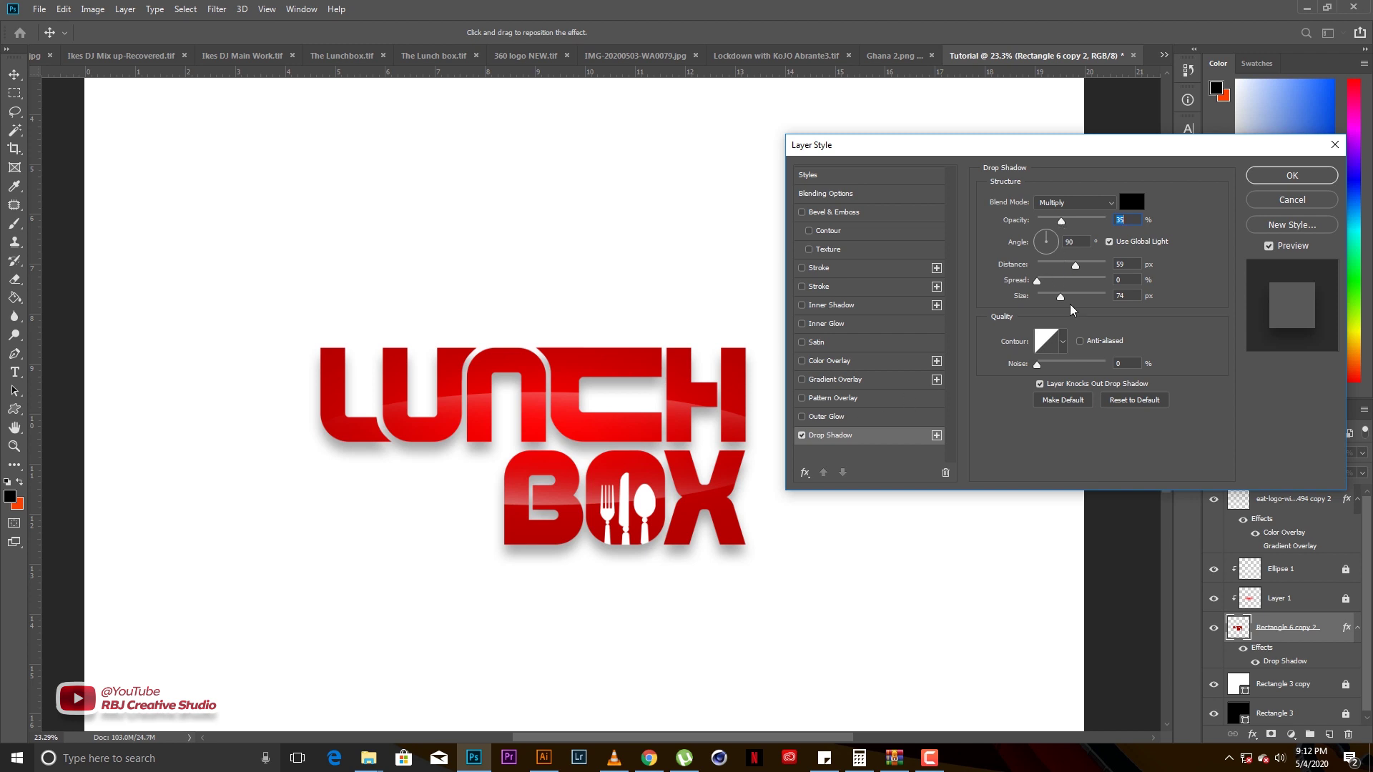
drag(1063, 301, 1068, 305)
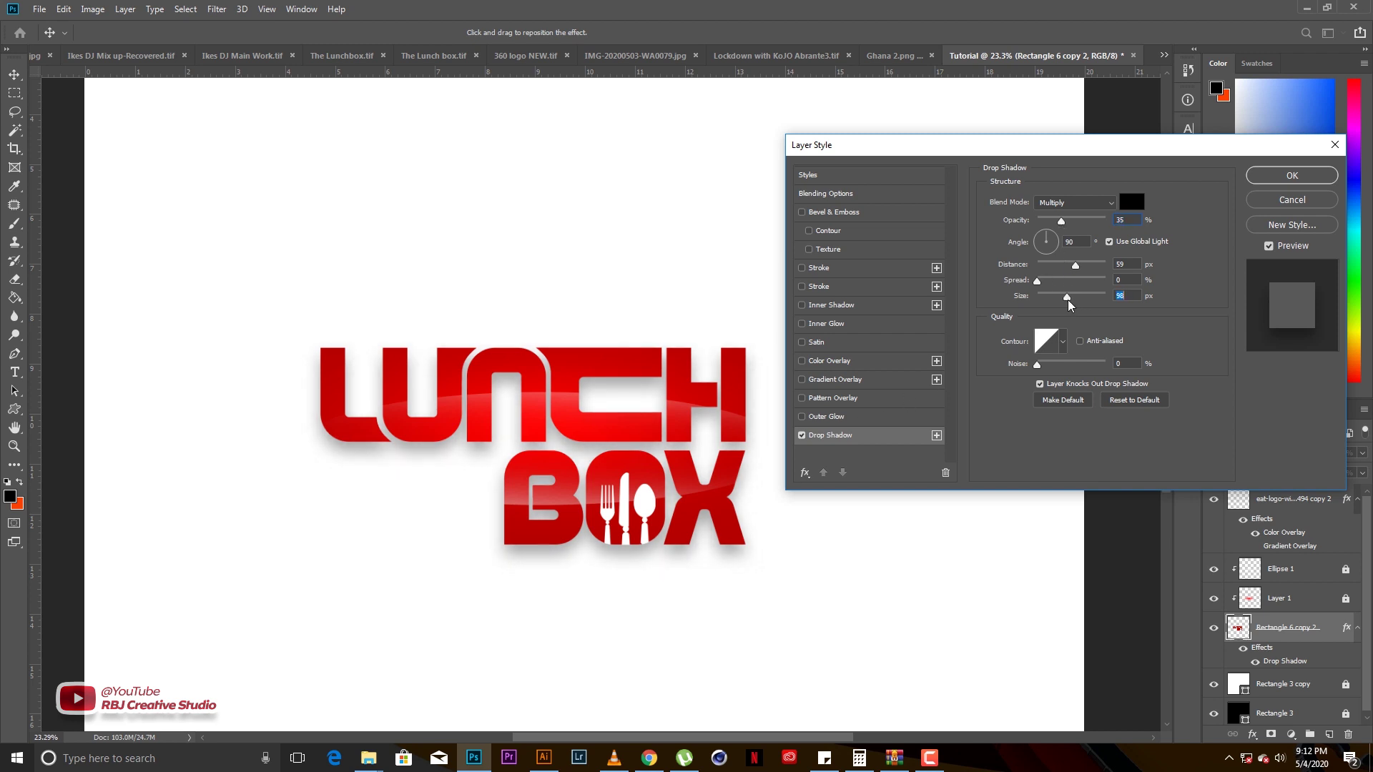
click(1061, 301)
click(1062, 220)
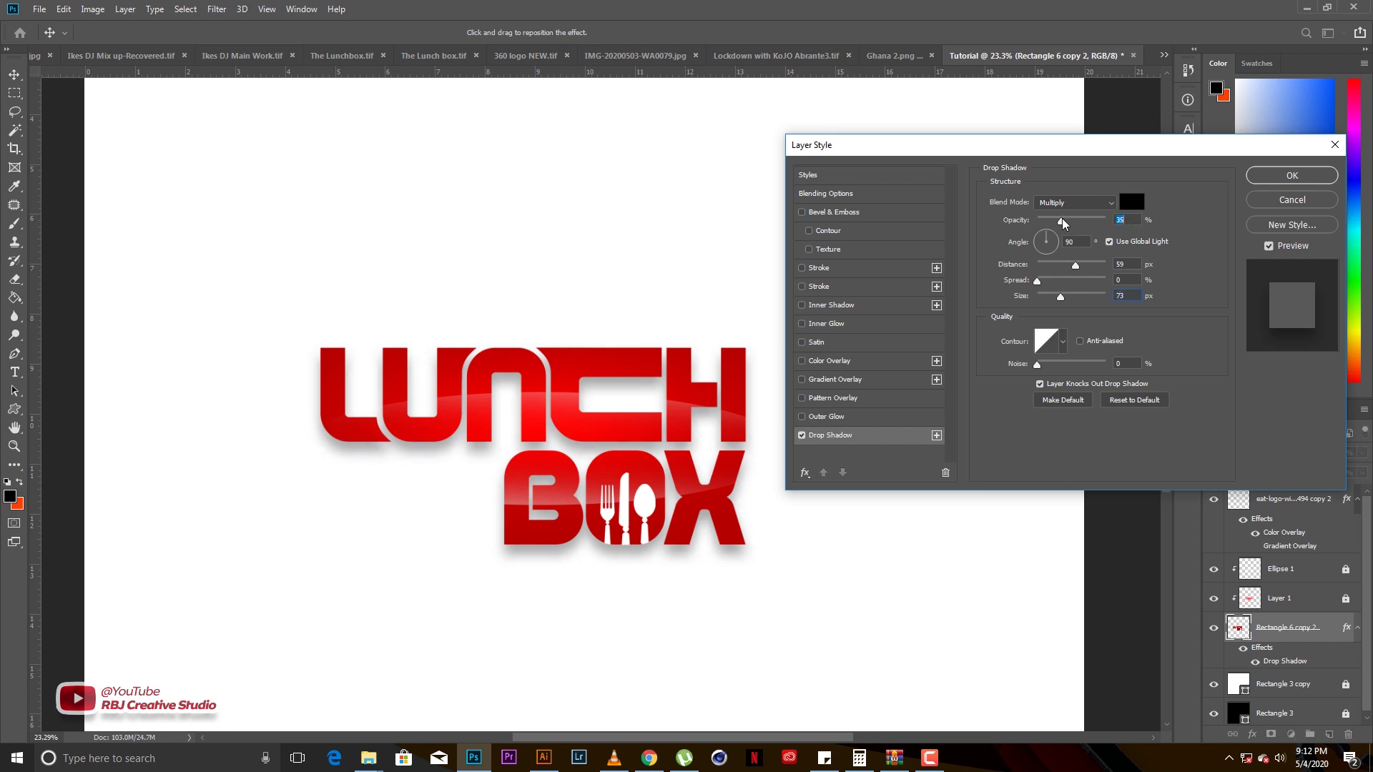
drag(1062, 221, 1081, 222)
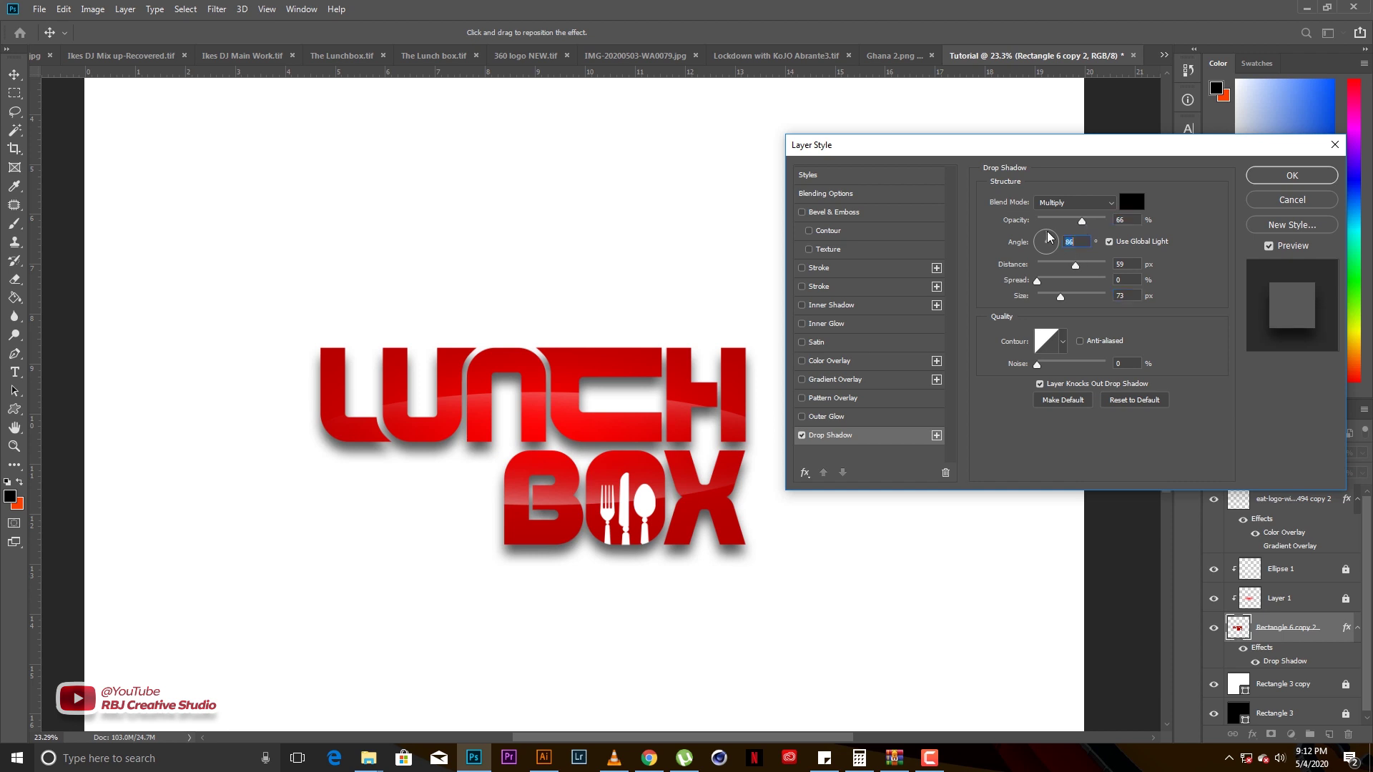
key(Return)
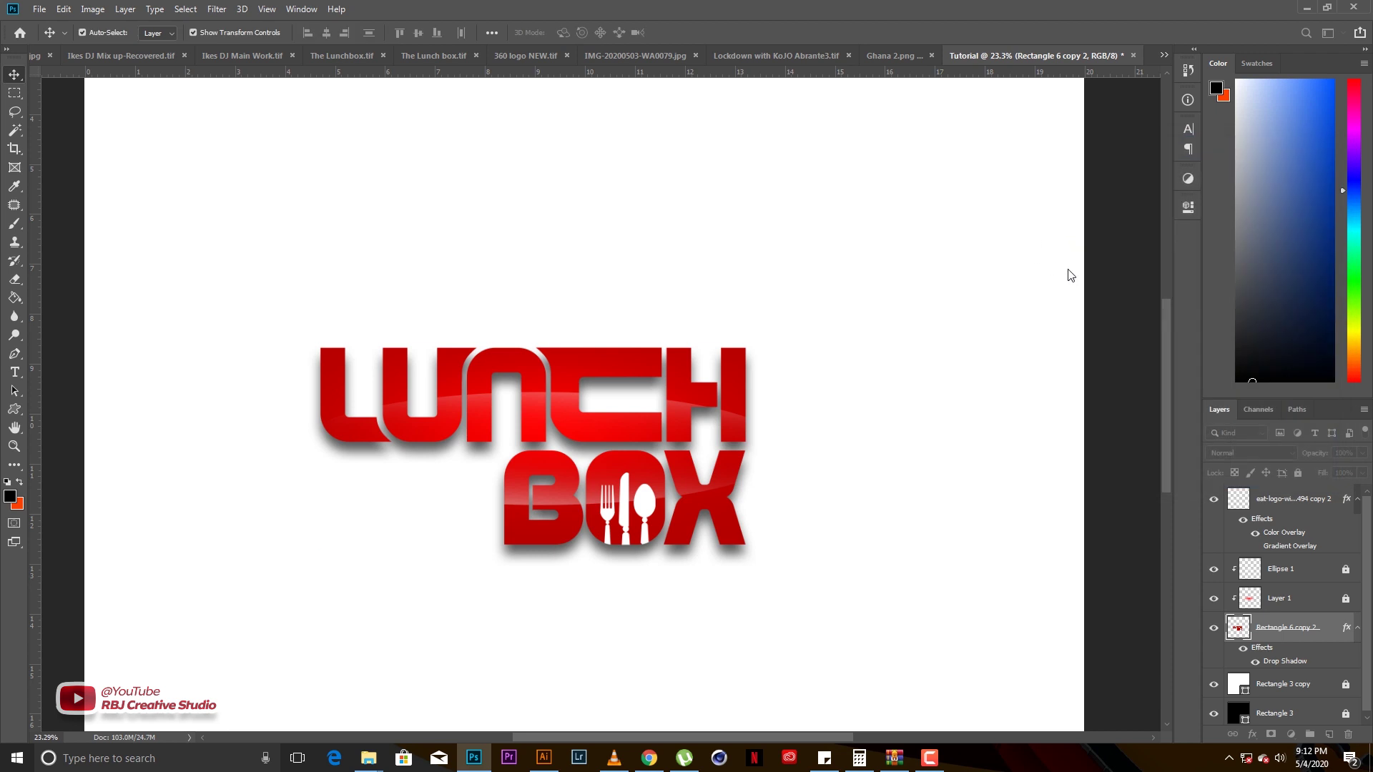
Reopen the drop shadow and set distance 49 px, more spread, and size 68 px
right_click(1292, 657)
click(1168, 404)
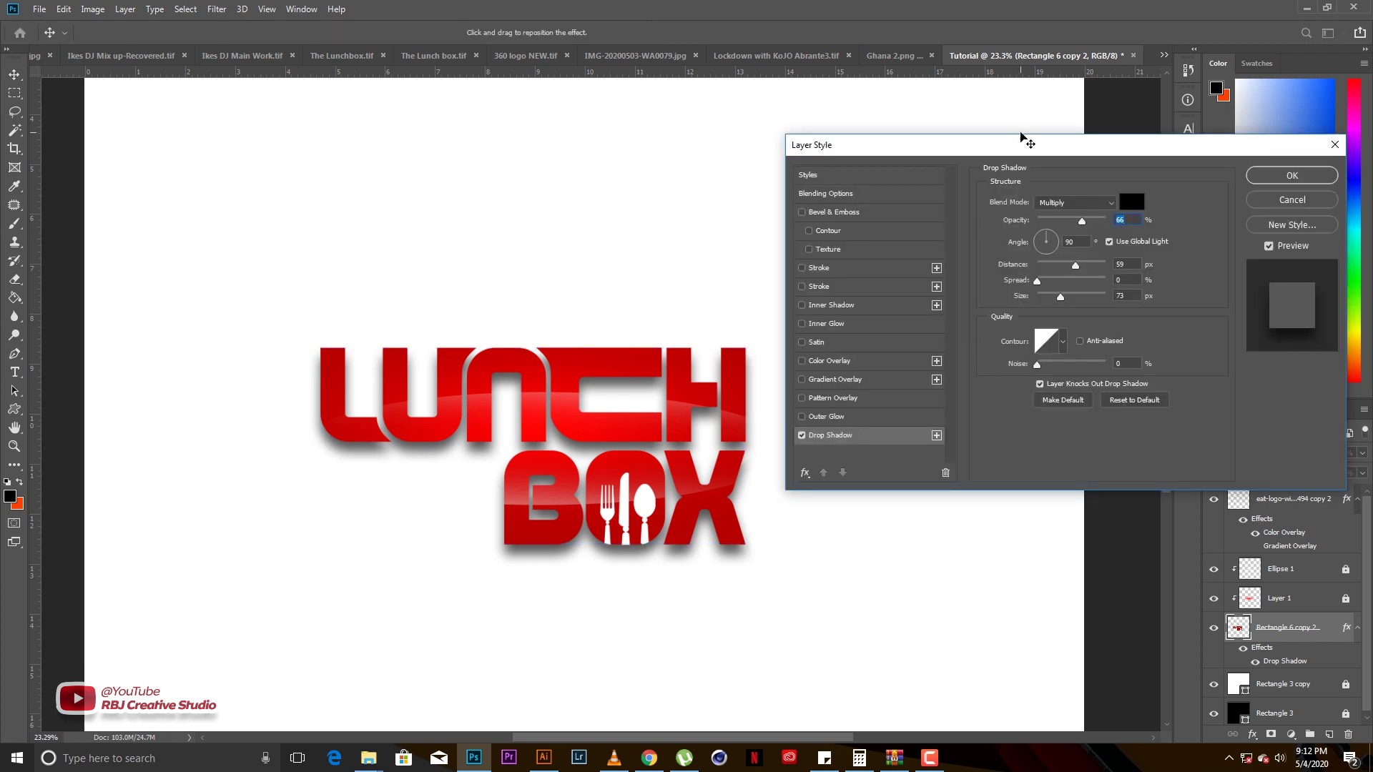
drag(1022, 136, 1027, 130)
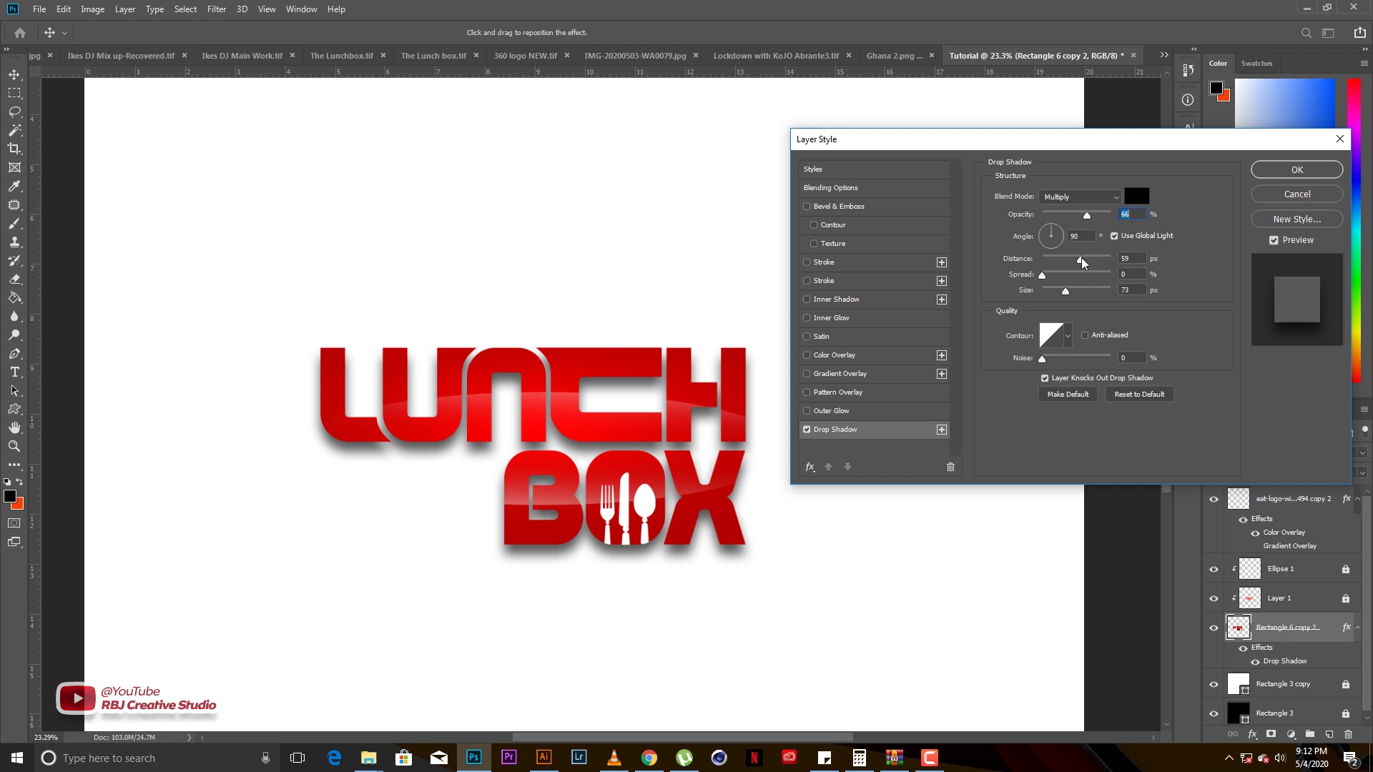
drag(1081, 260, 1077, 261)
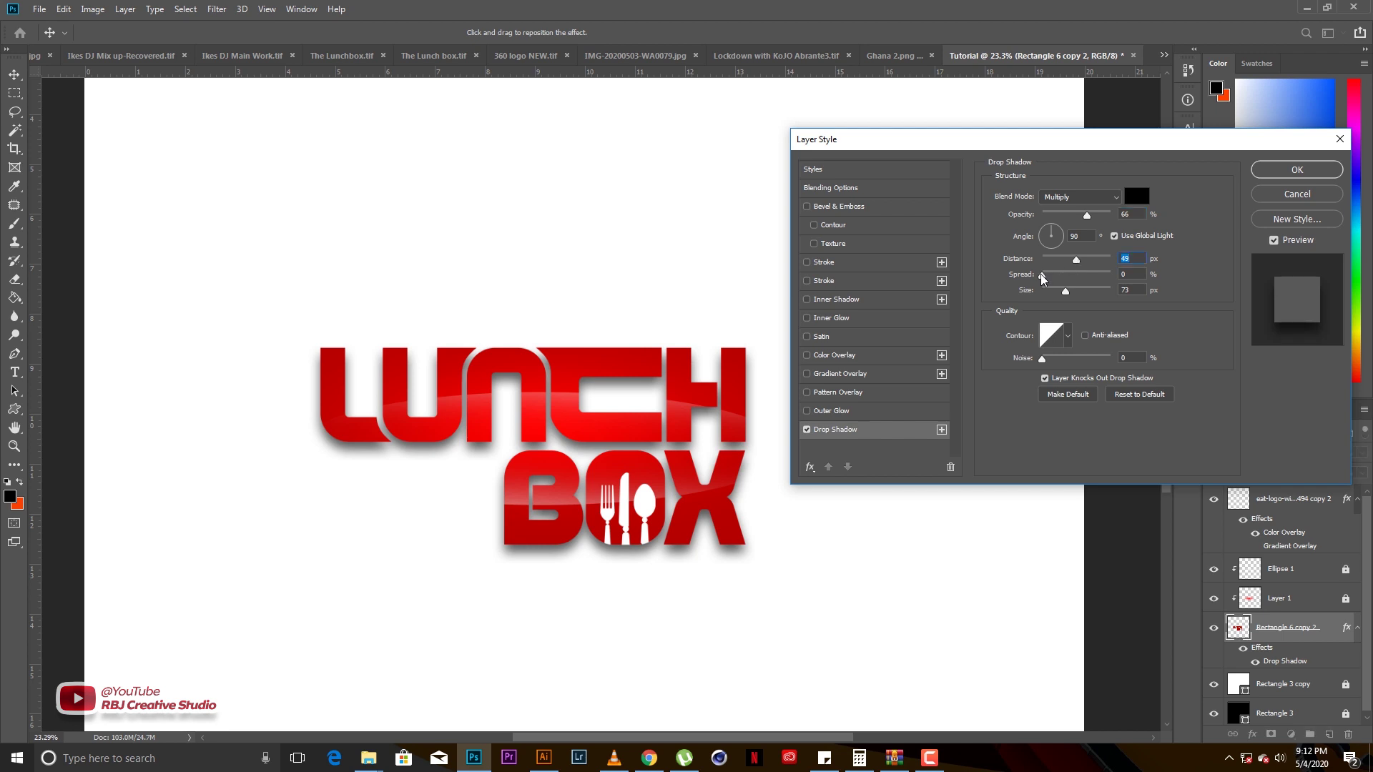
drag(1042, 278, 1048, 277)
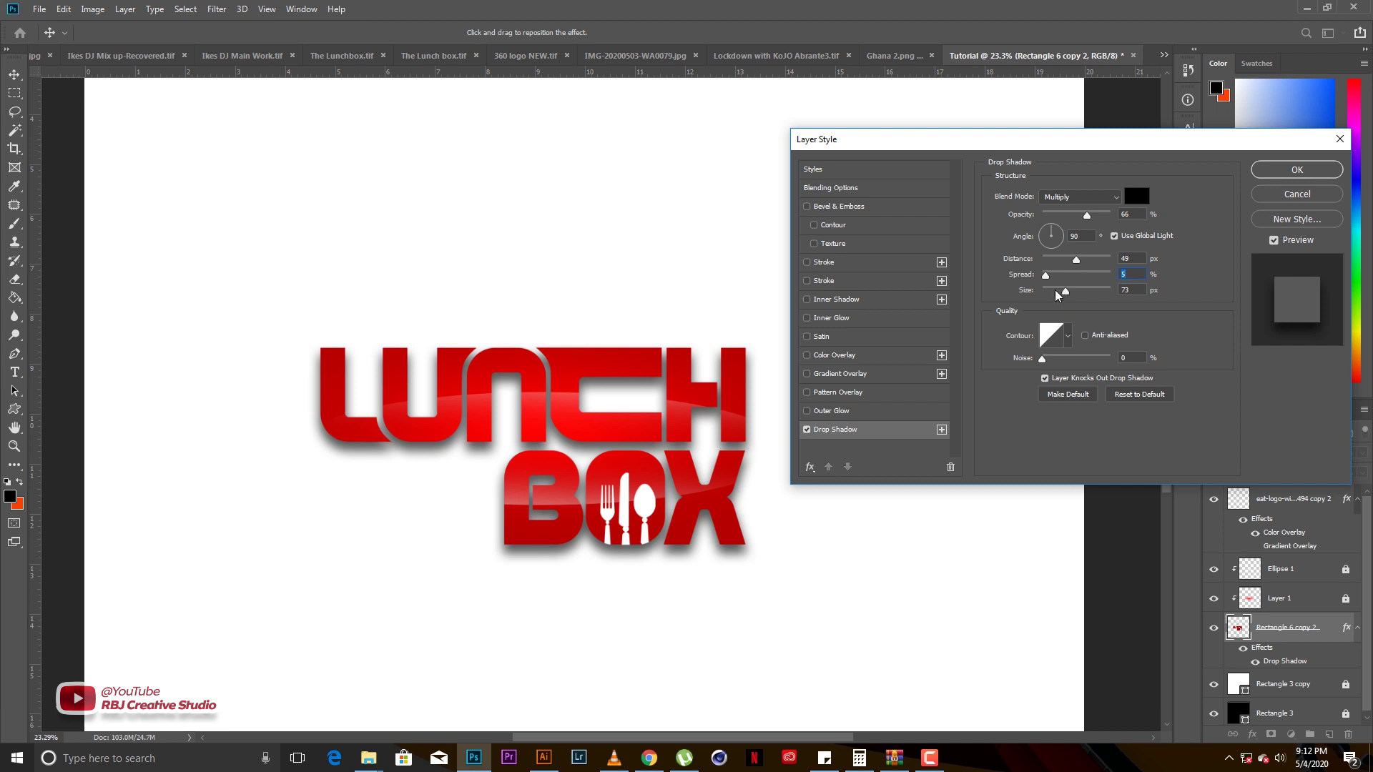
drag(1065, 295, 1064, 295)
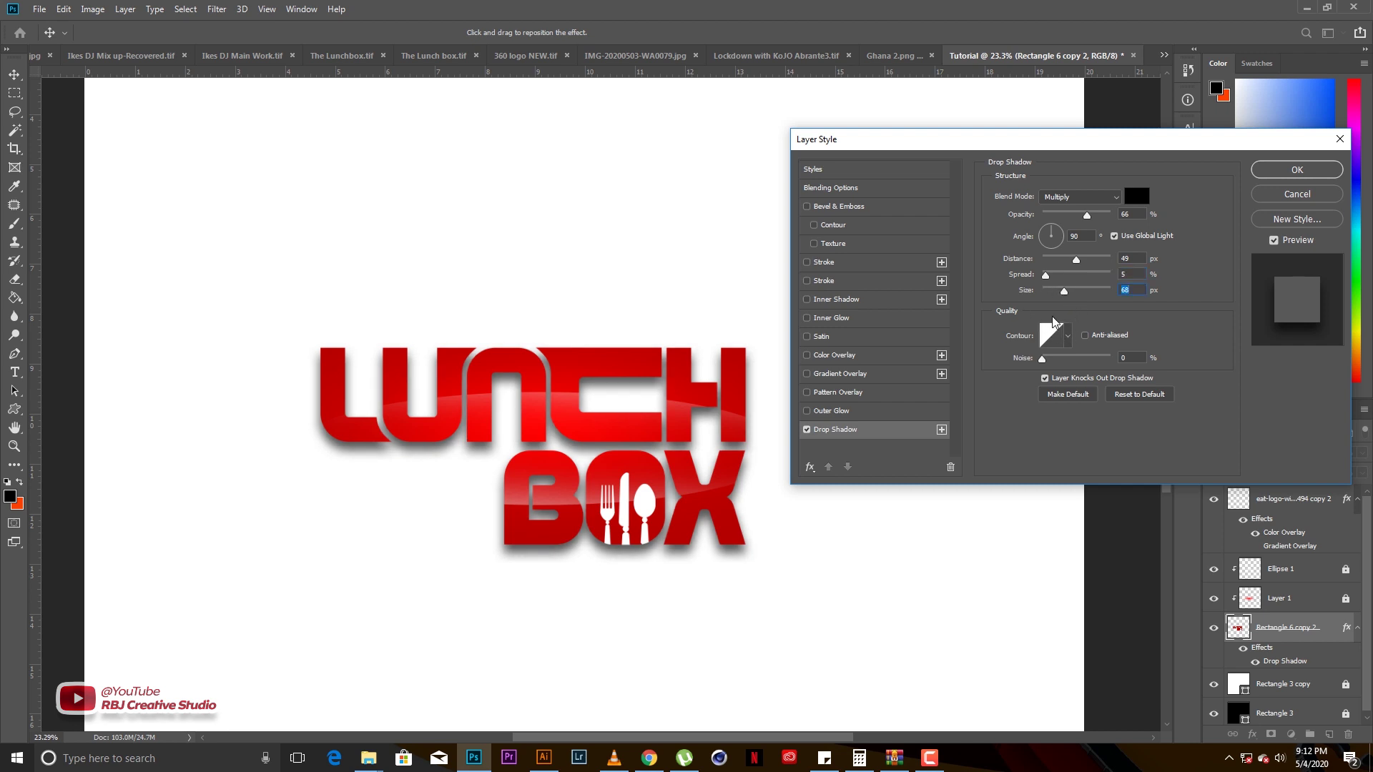
Keep the Linear shadow contour after trying others, add grain noise, and confirm
click(1069, 335)
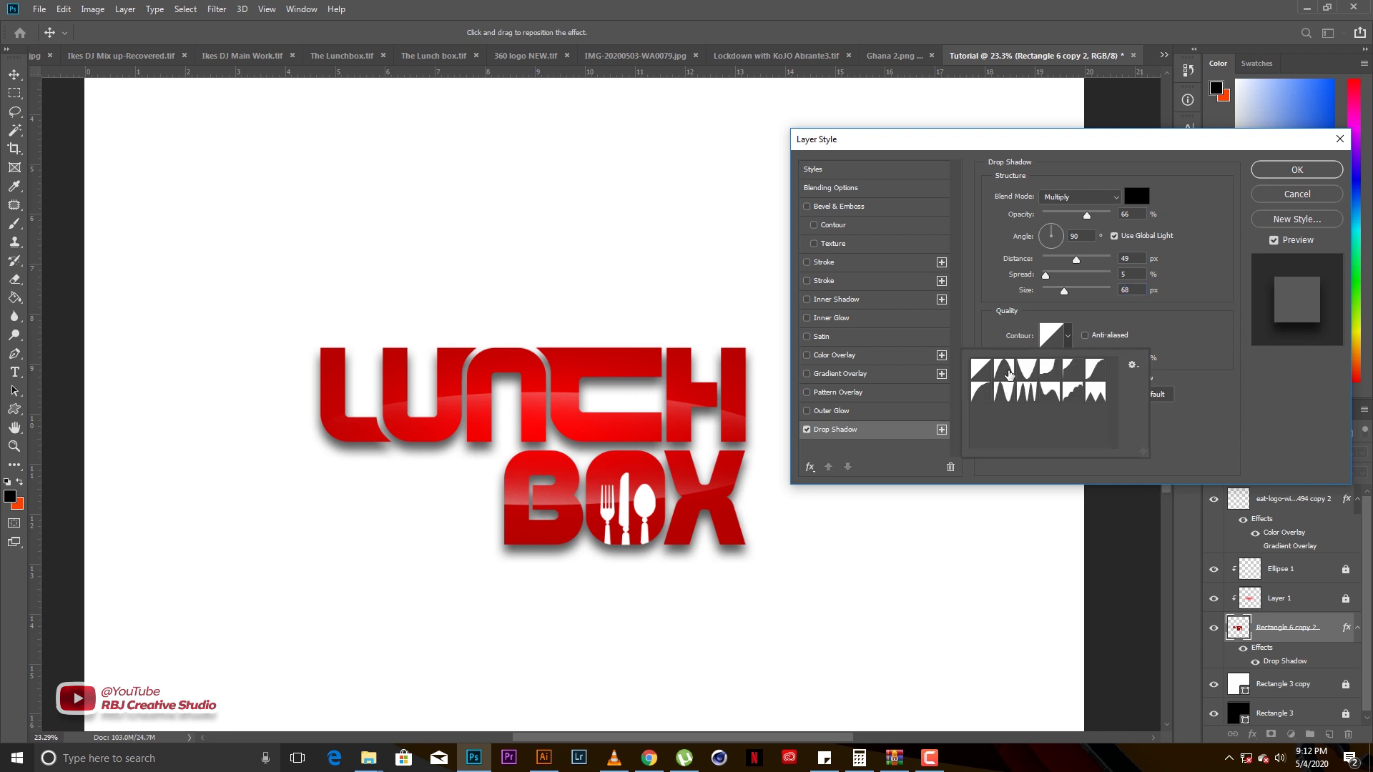
click(1008, 372)
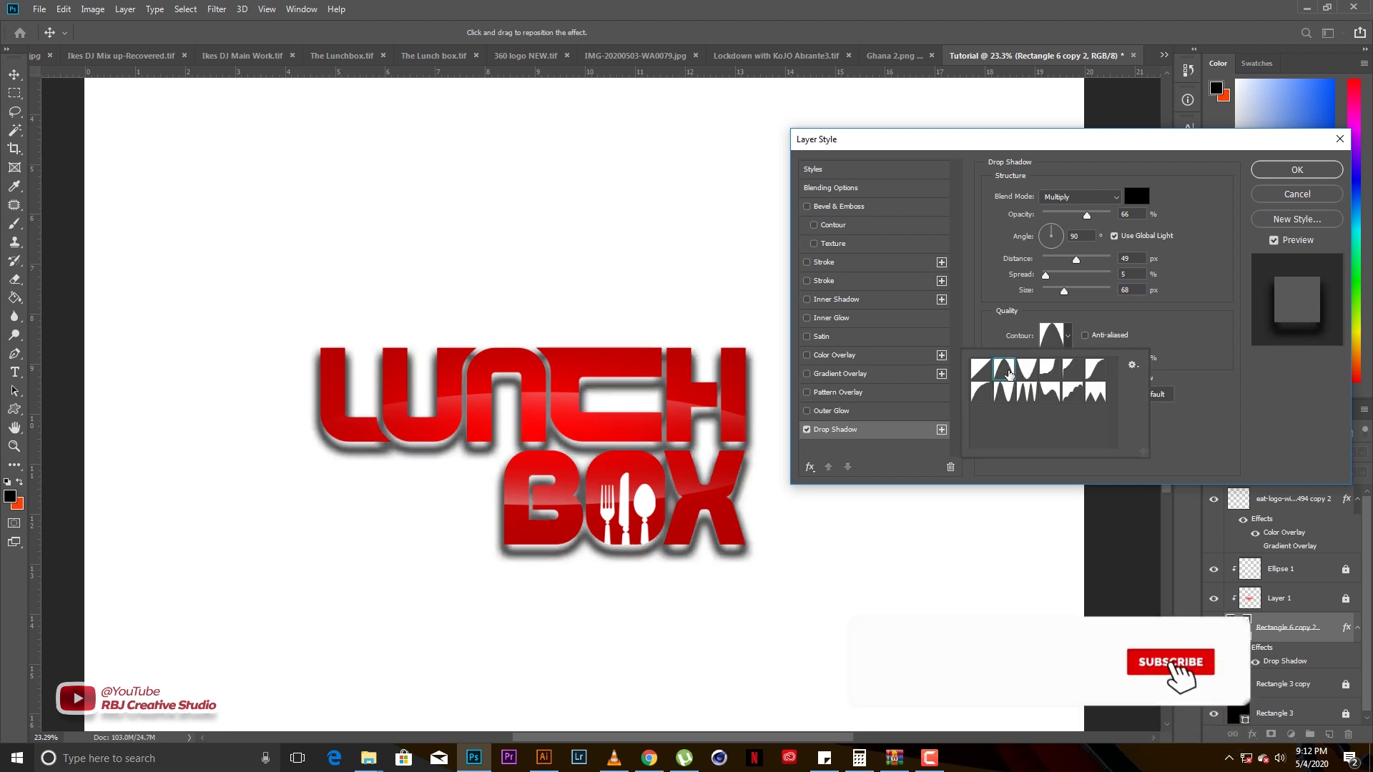
click(1028, 369)
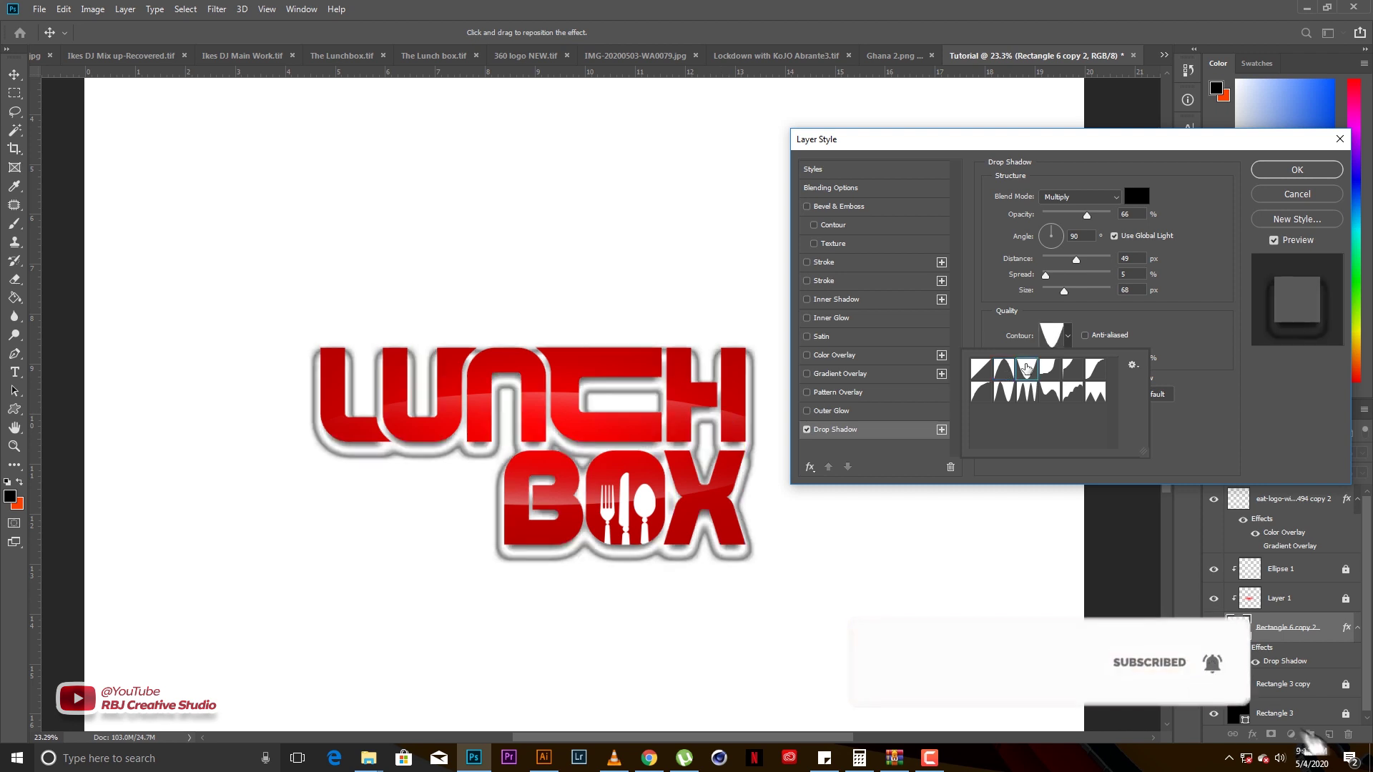
click(1057, 375)
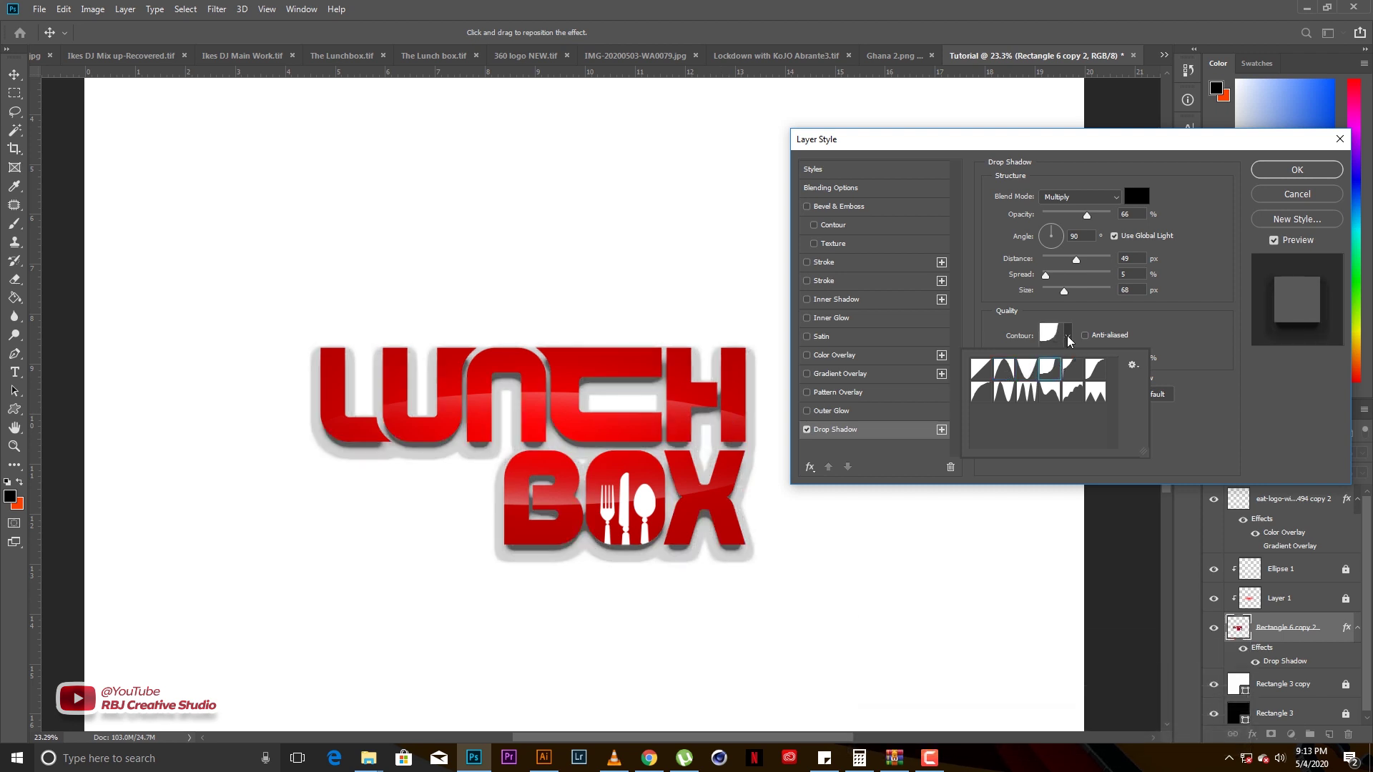
click(983, 375)
click(1183, 320)
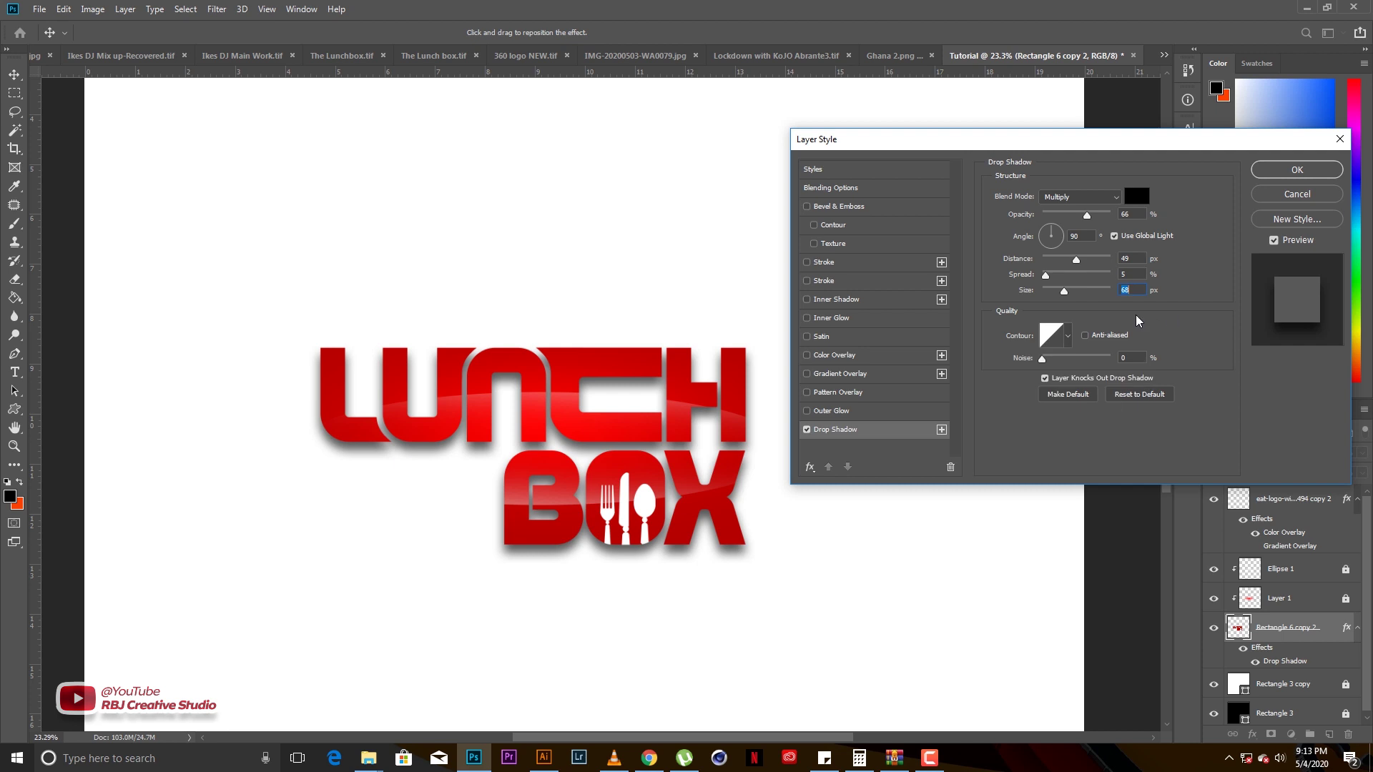
drag(1050, 359, 1056, 365)
drag(1055, 364, 1007, 359)
click(1297, 170)
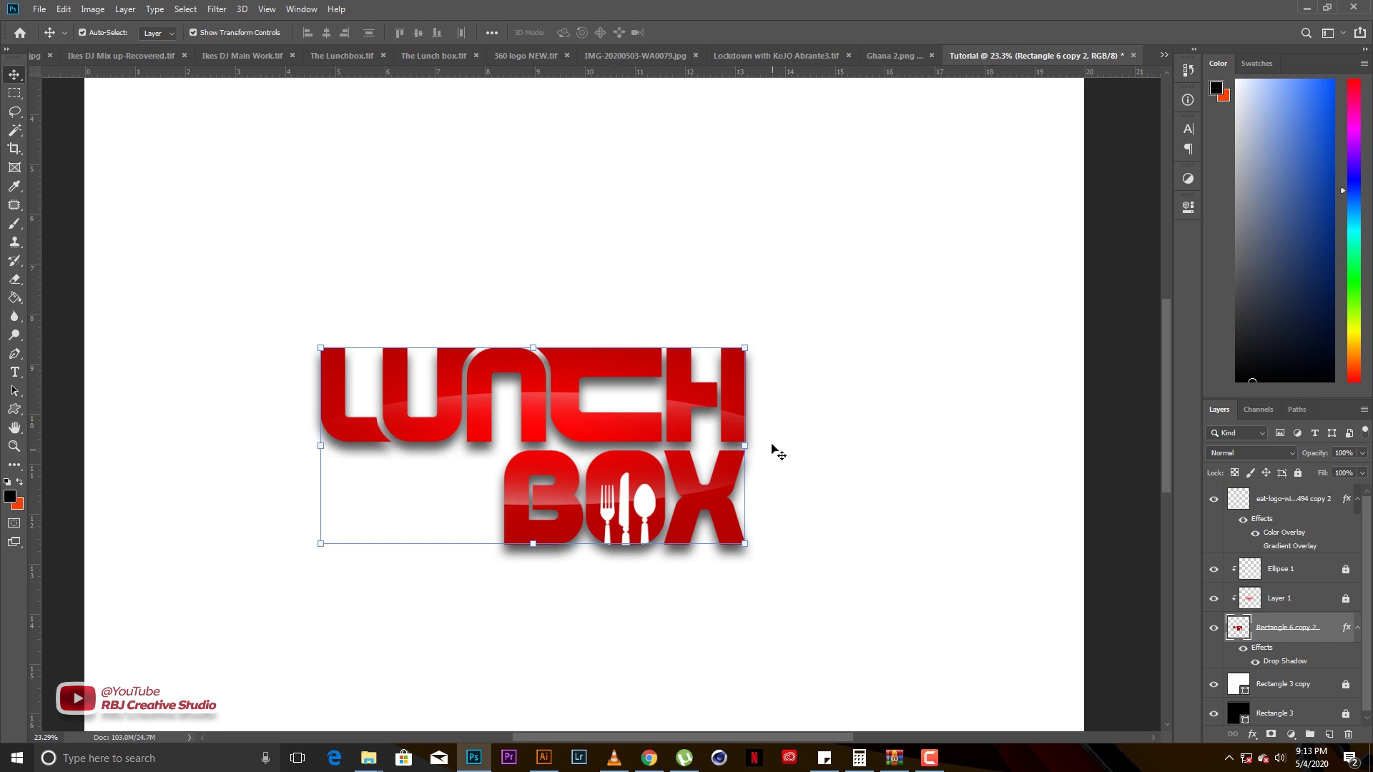
Try enlarging the lettering to about 114% with Free Transform, then cancel it
click(749, 347)
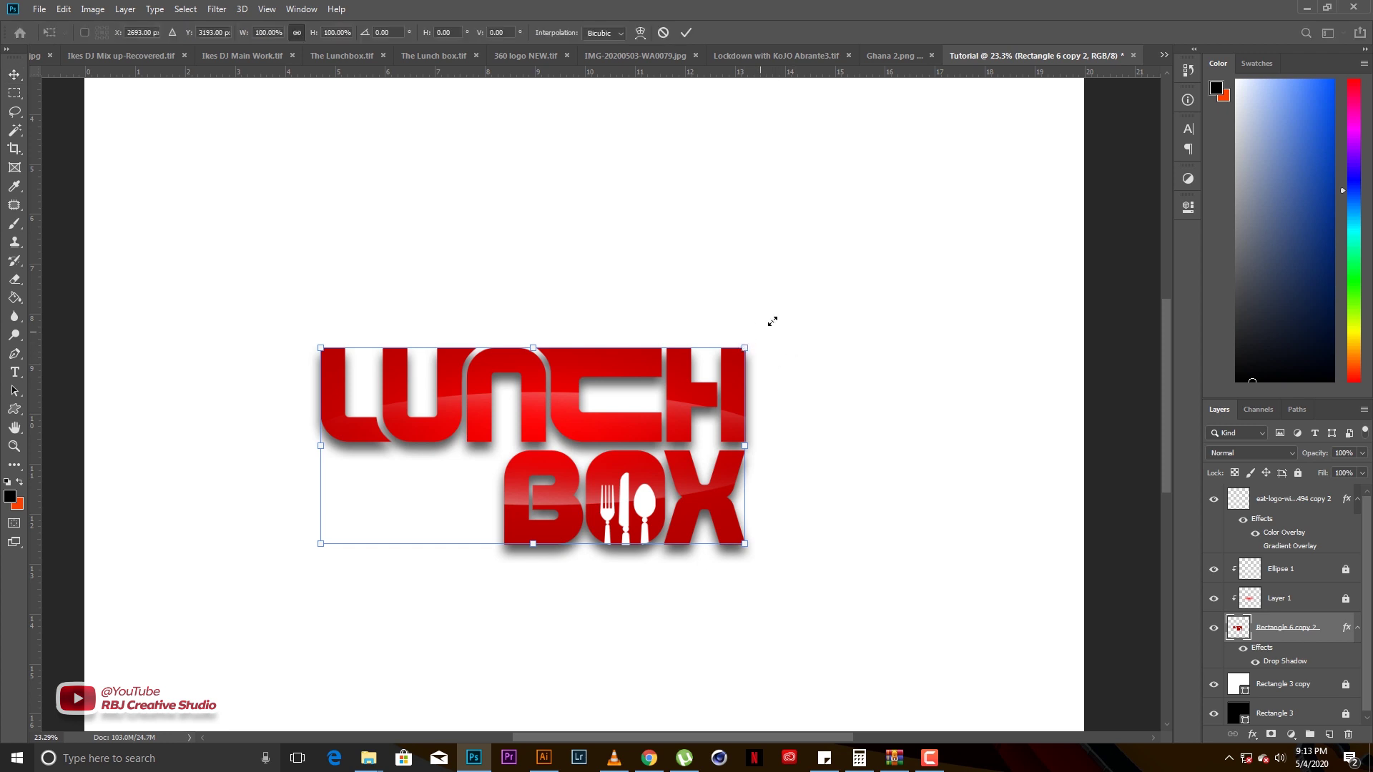
mouse_move(745, 346)
mouse_down()
mouse_move(806, 322)
mouse_move(786, 330)
mouse_up()
key(Escape)
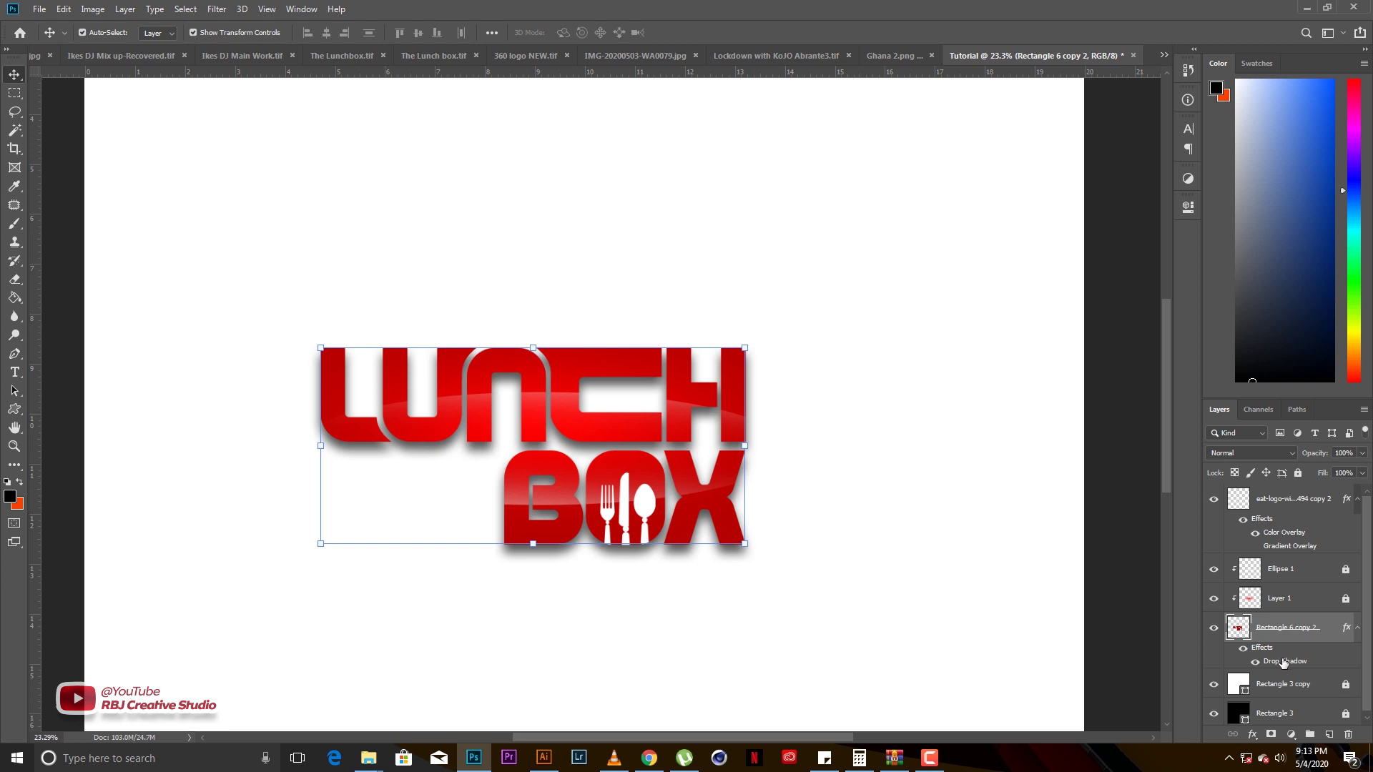
Convert the Drop Shadow effect into its own layer with Create Layer
right_click(1284, 663)
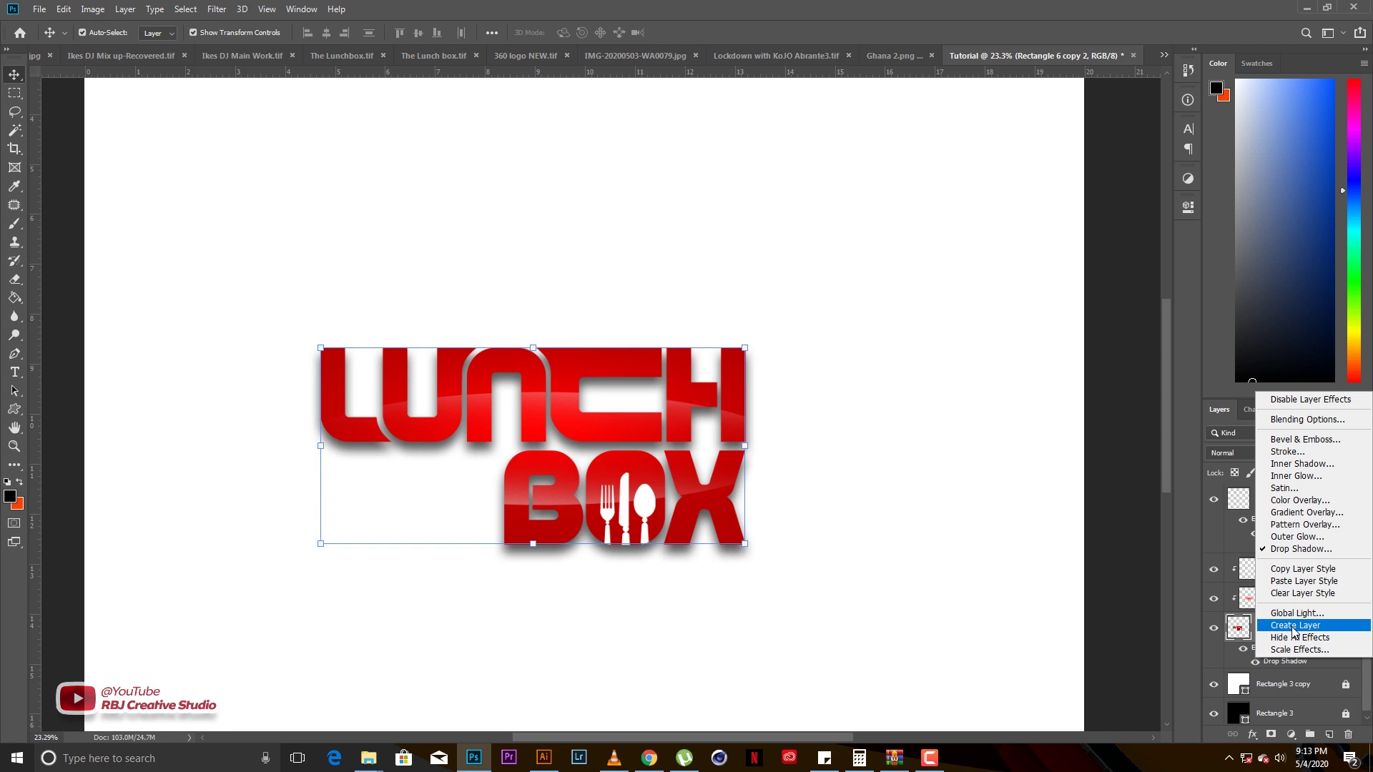
click(1046, 598)
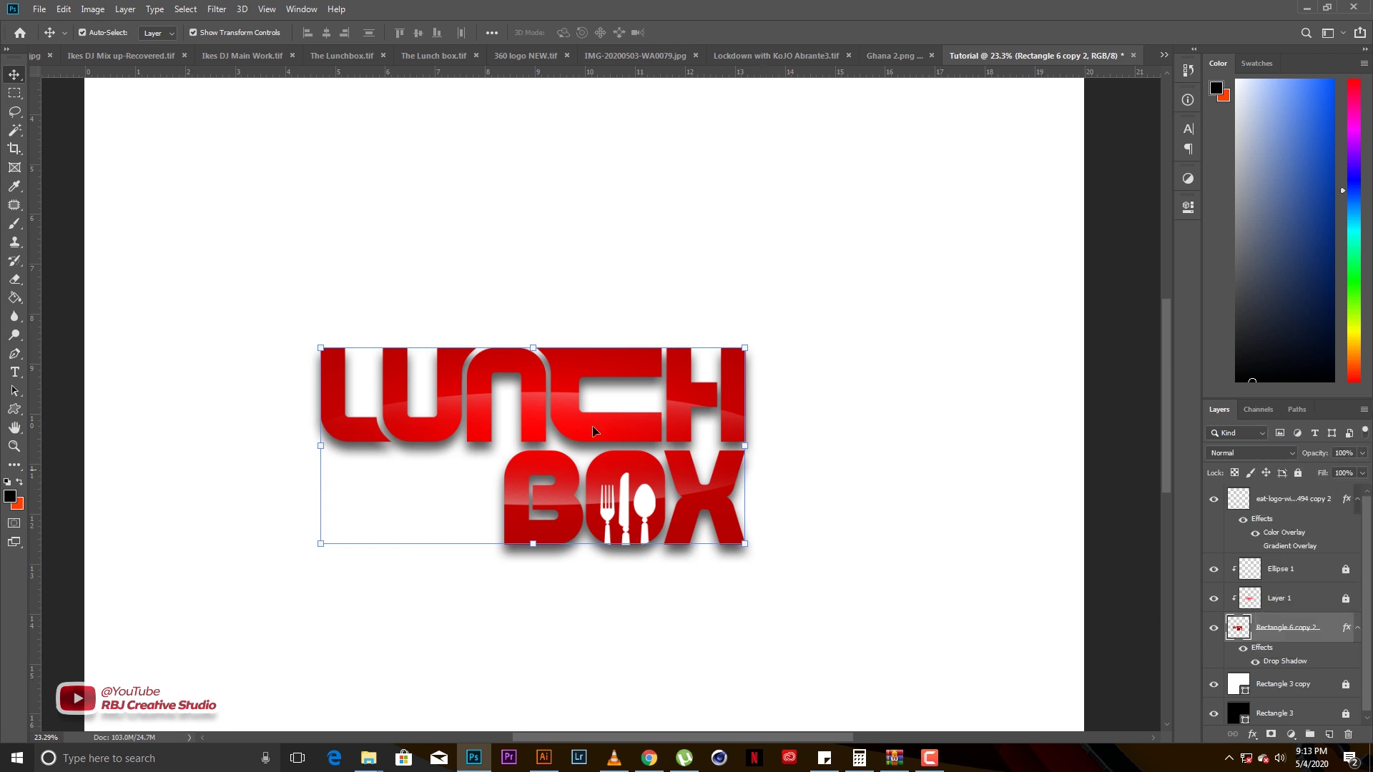
right_click(1289, 659)
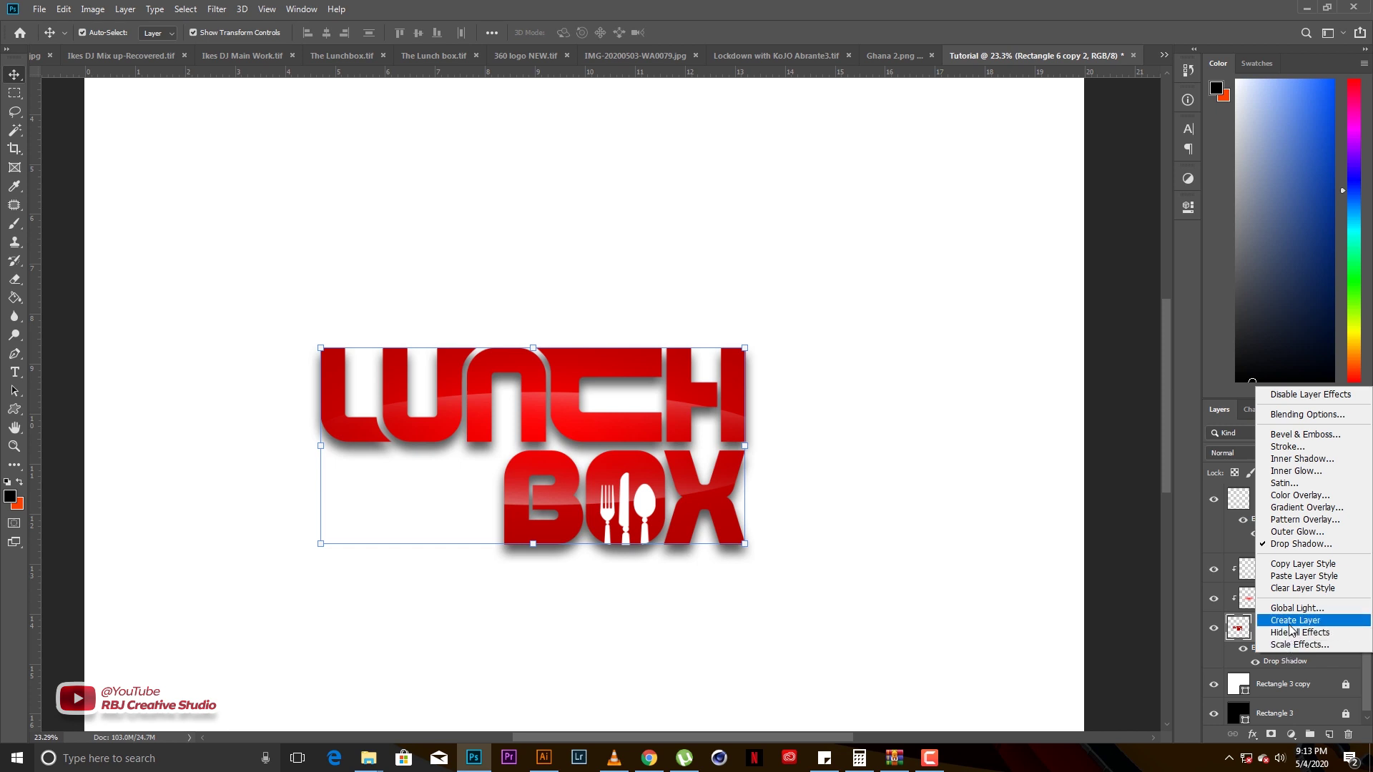
click(1295, 620)
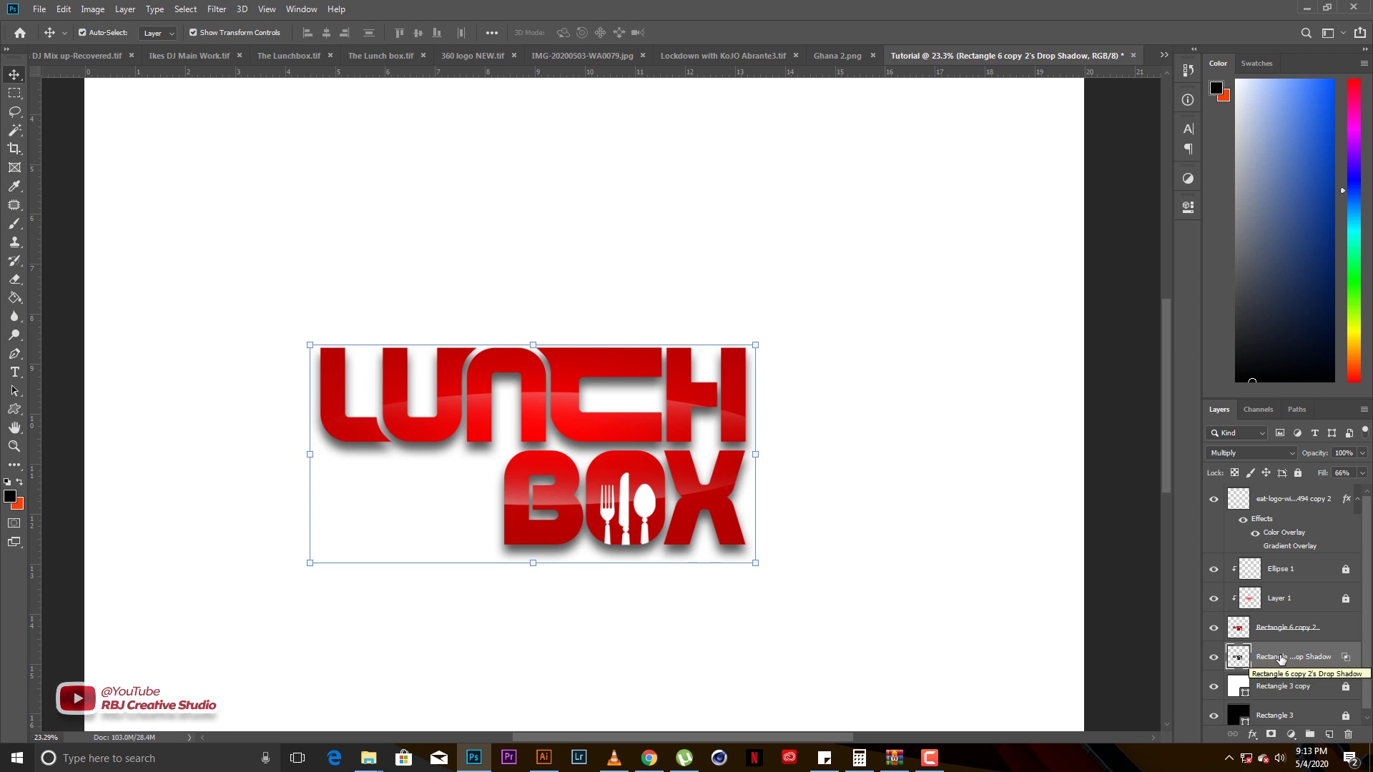
Toggle the separated shadow layer's visibility and briefly enter and exit a transform
click(1214, 660)
click(1214, 659)
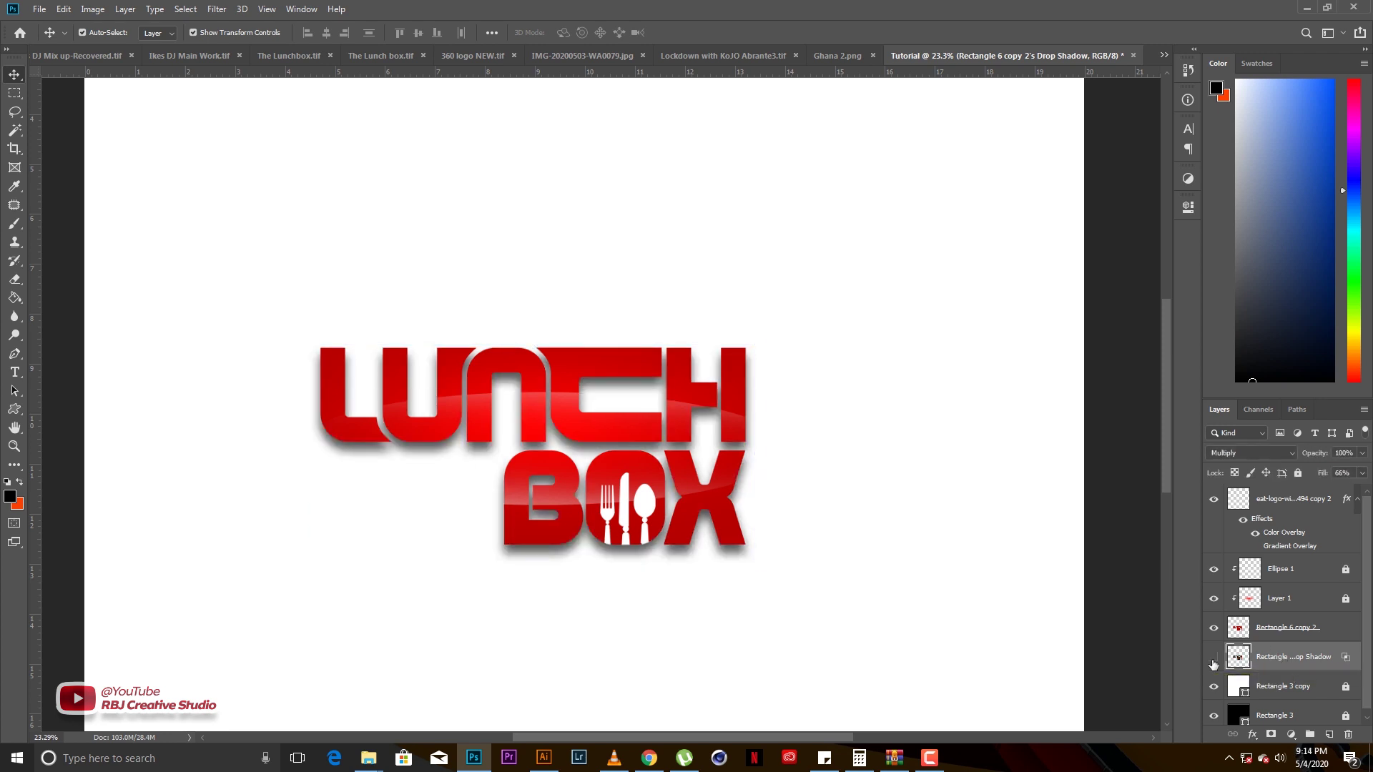
click(1213, 659)
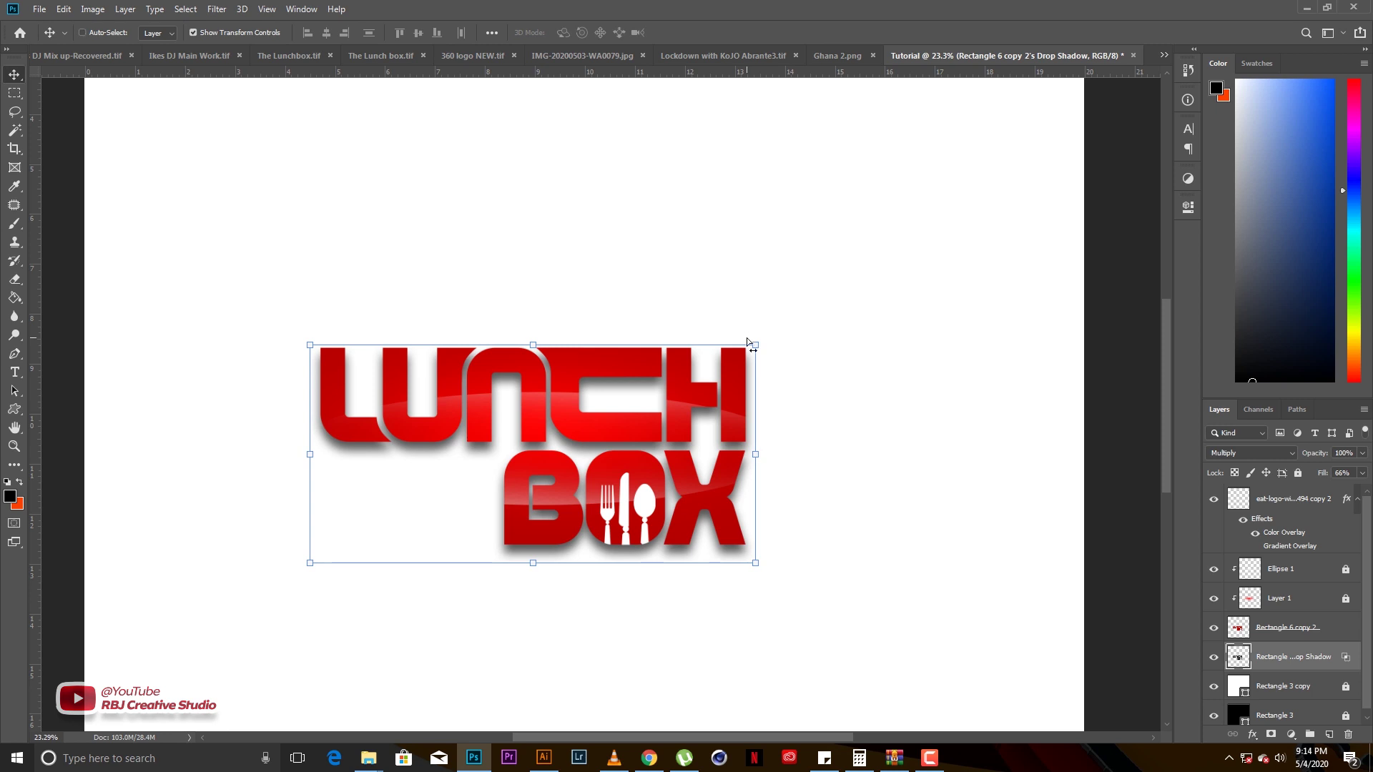
click(746, 337)
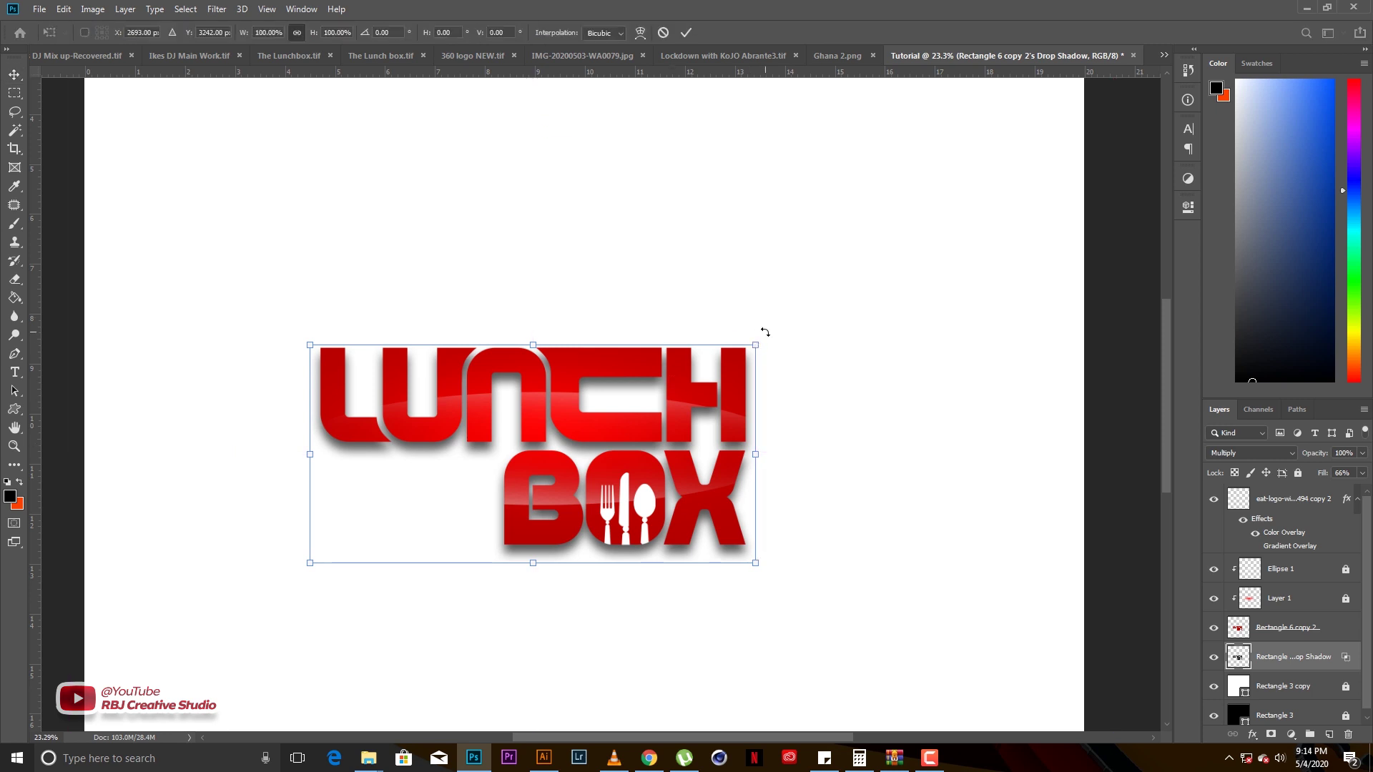
key(Return)
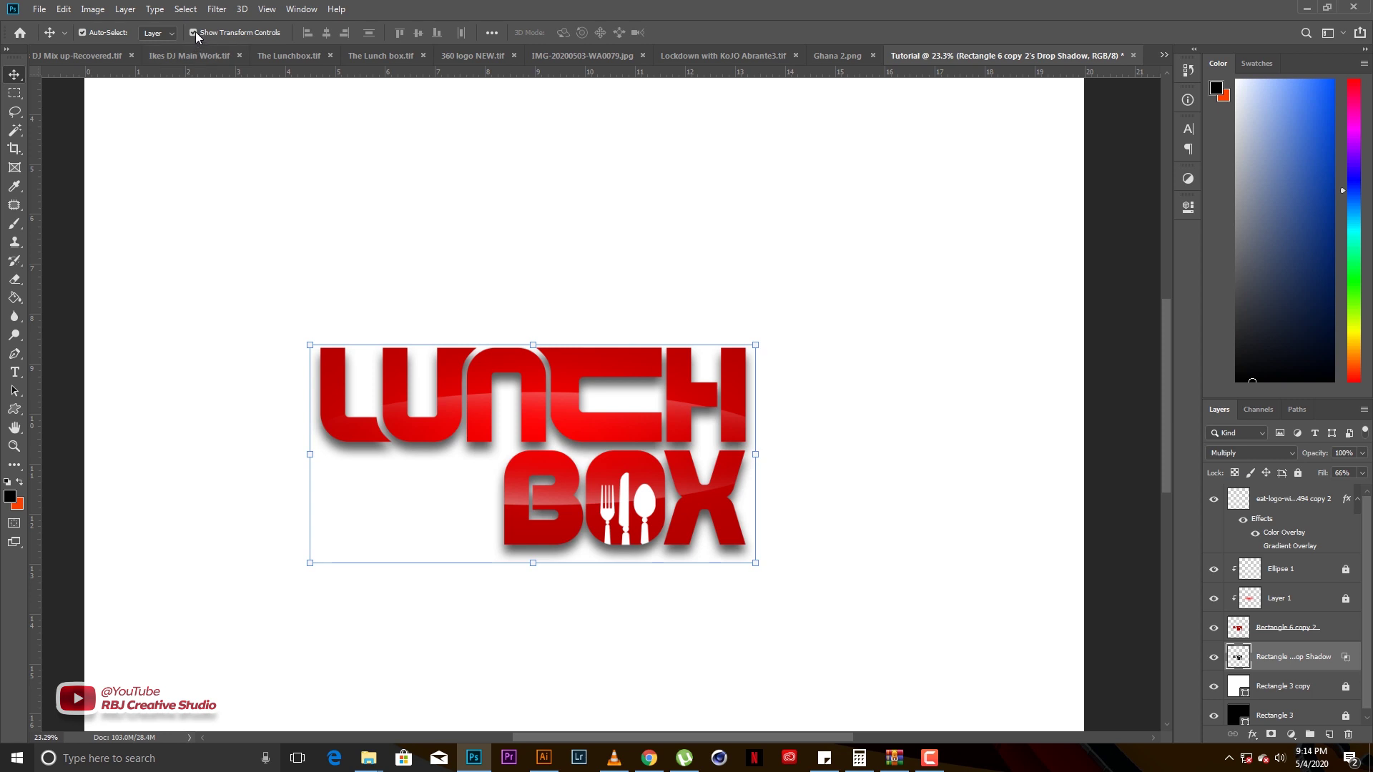
Try skewing the shadow's top-right corner, cancel it, and restart Free Transform
click(754, 344)
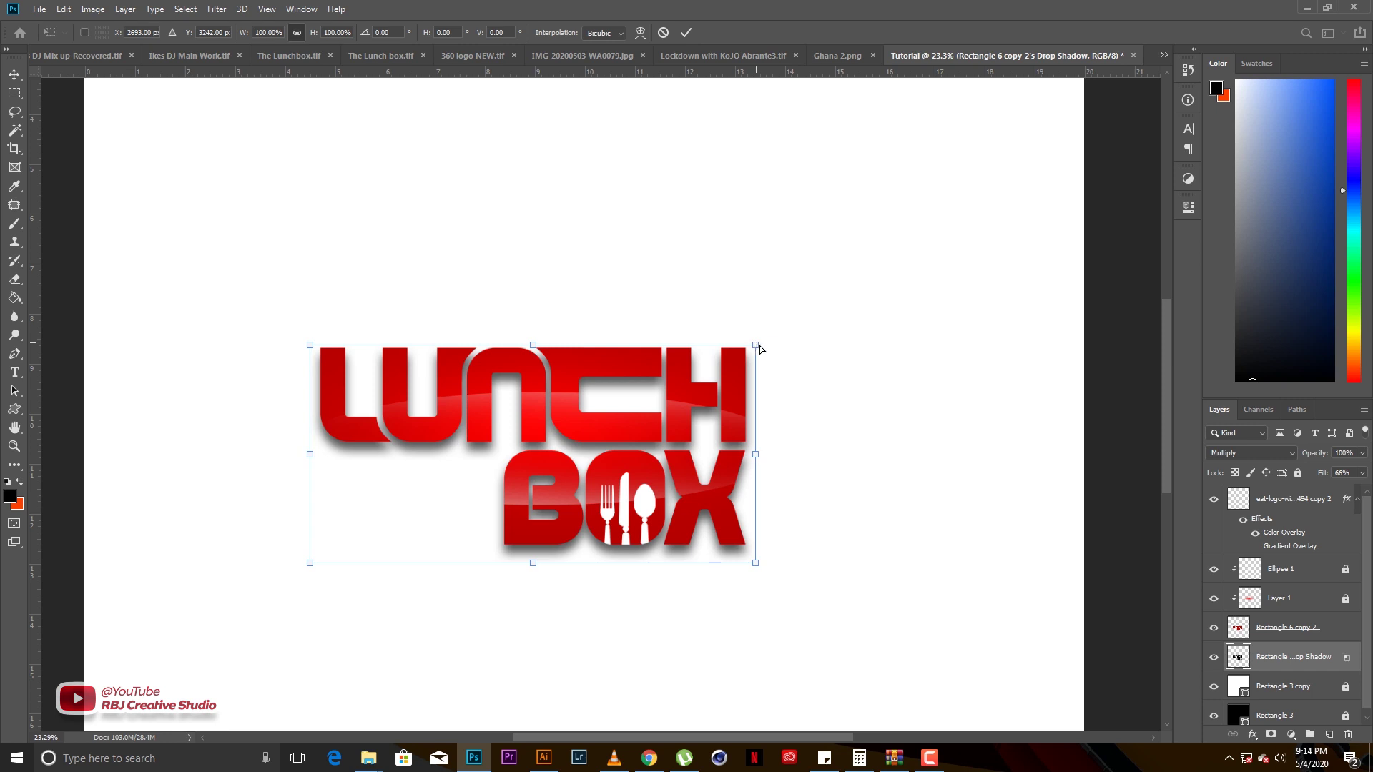
drag(756, 346, 783, 340)
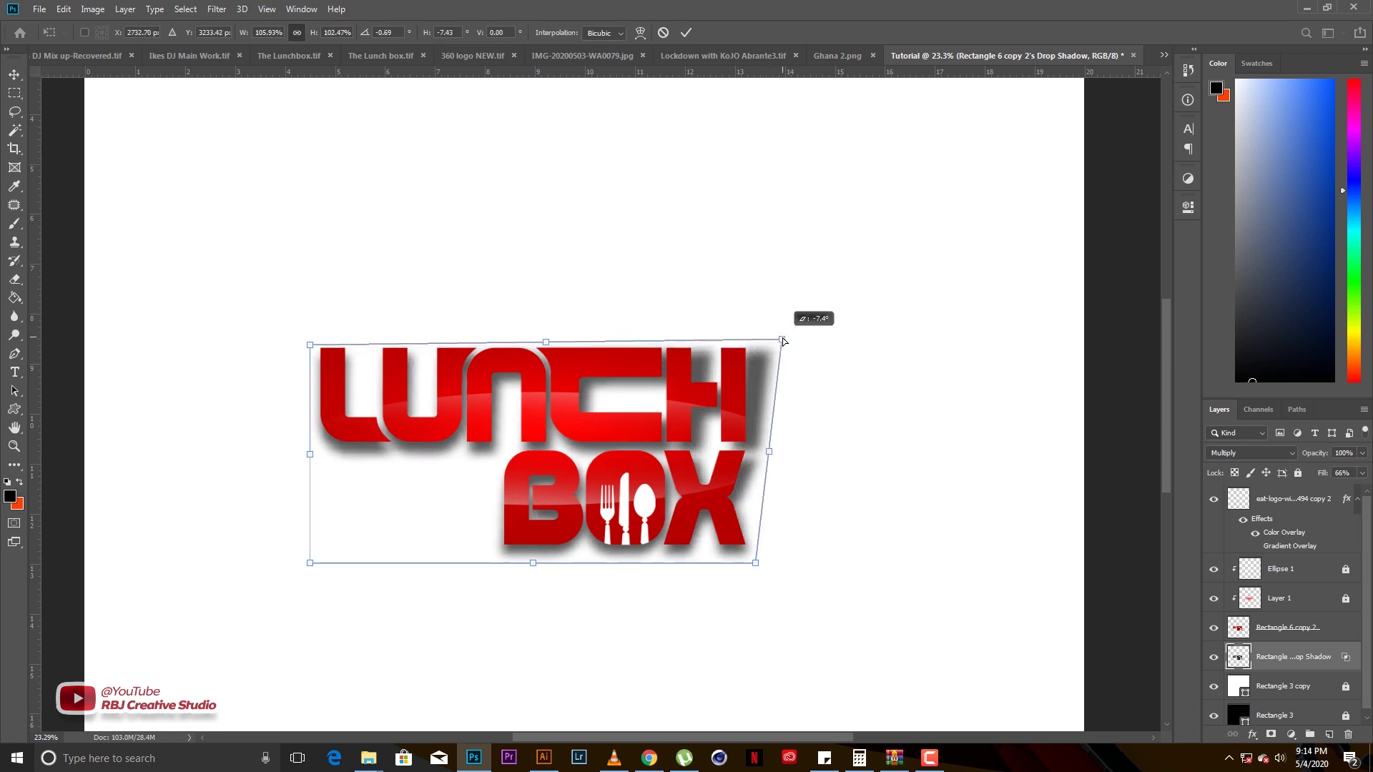
key(Escape)
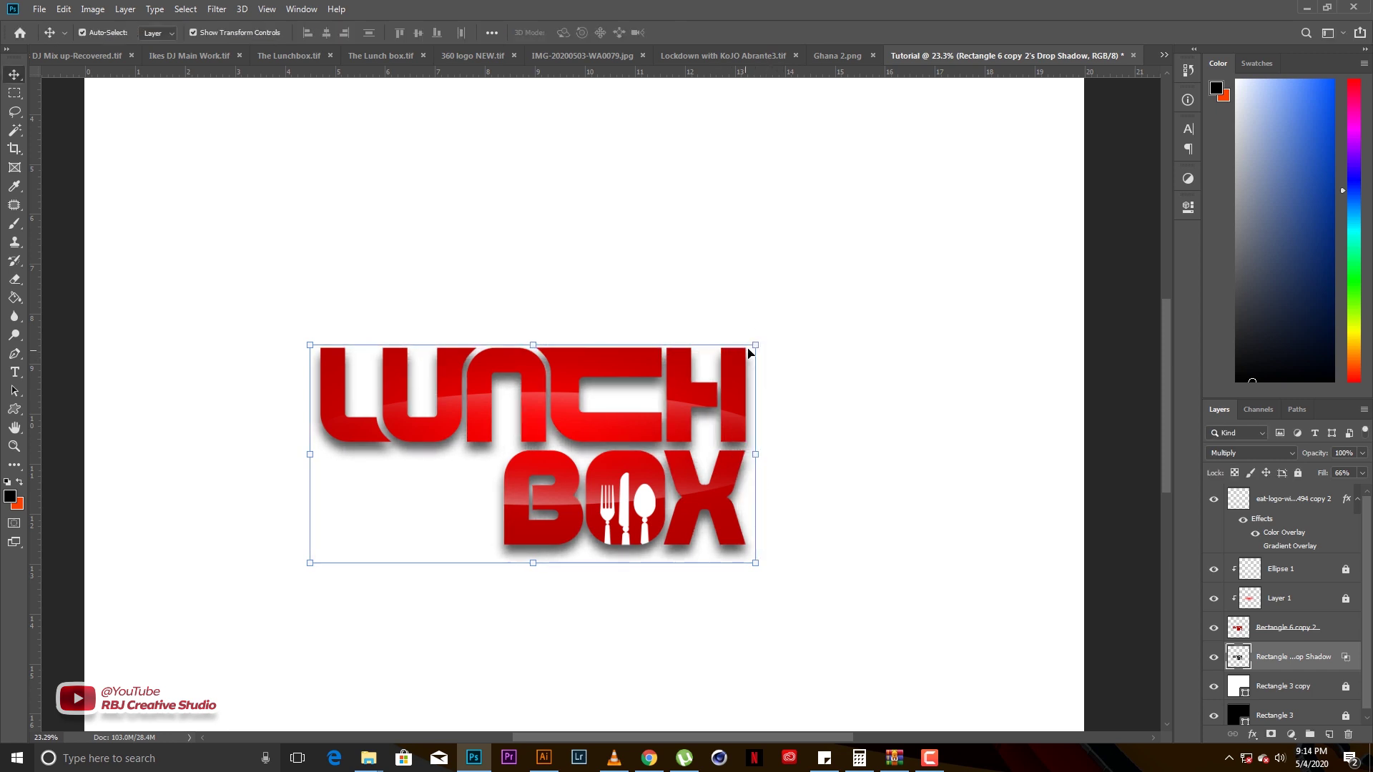
click(755, 346)
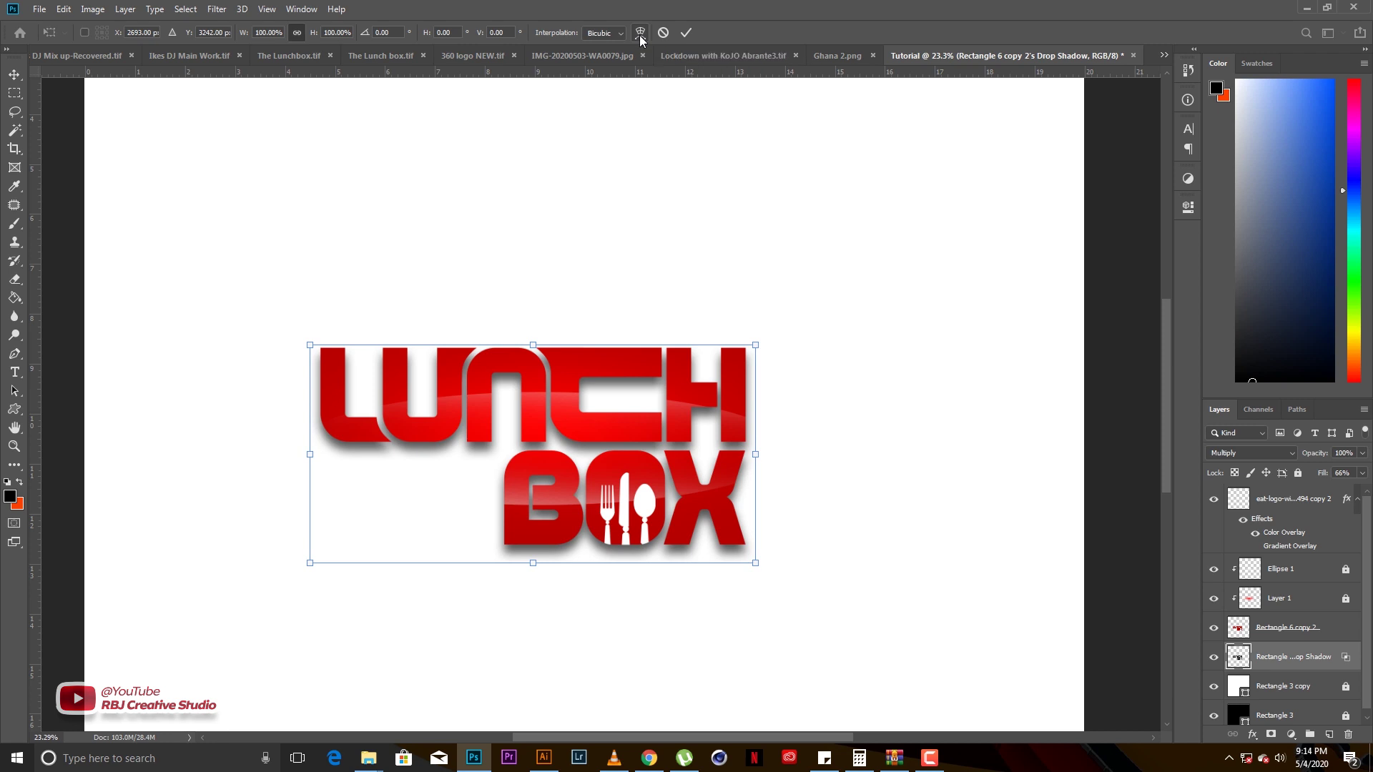
Switch to a warp grid and pull the shadow's top corners and upper edge rightward
click(641, 38)
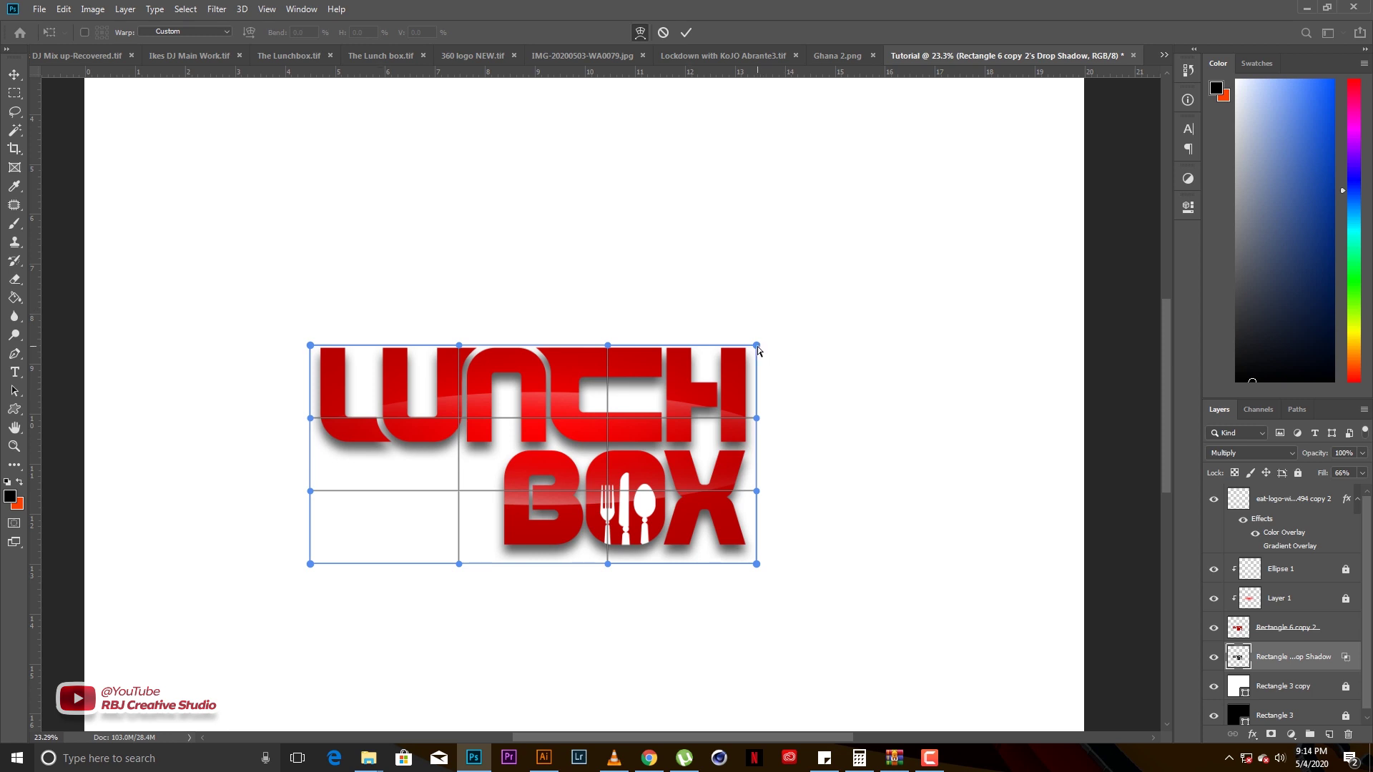
drag(760, 350, 806, 349)
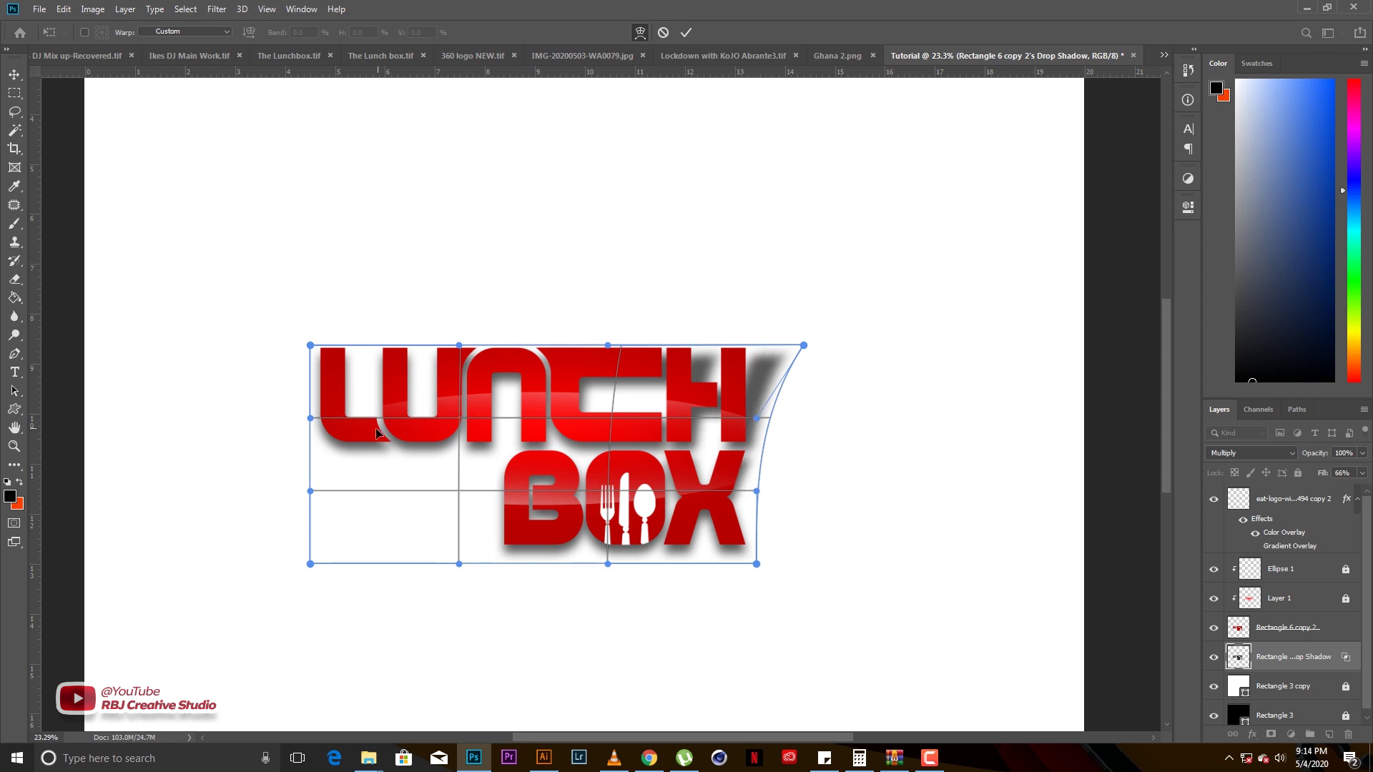
drag(354, 443, 367, 438)
key(ctrl+z)
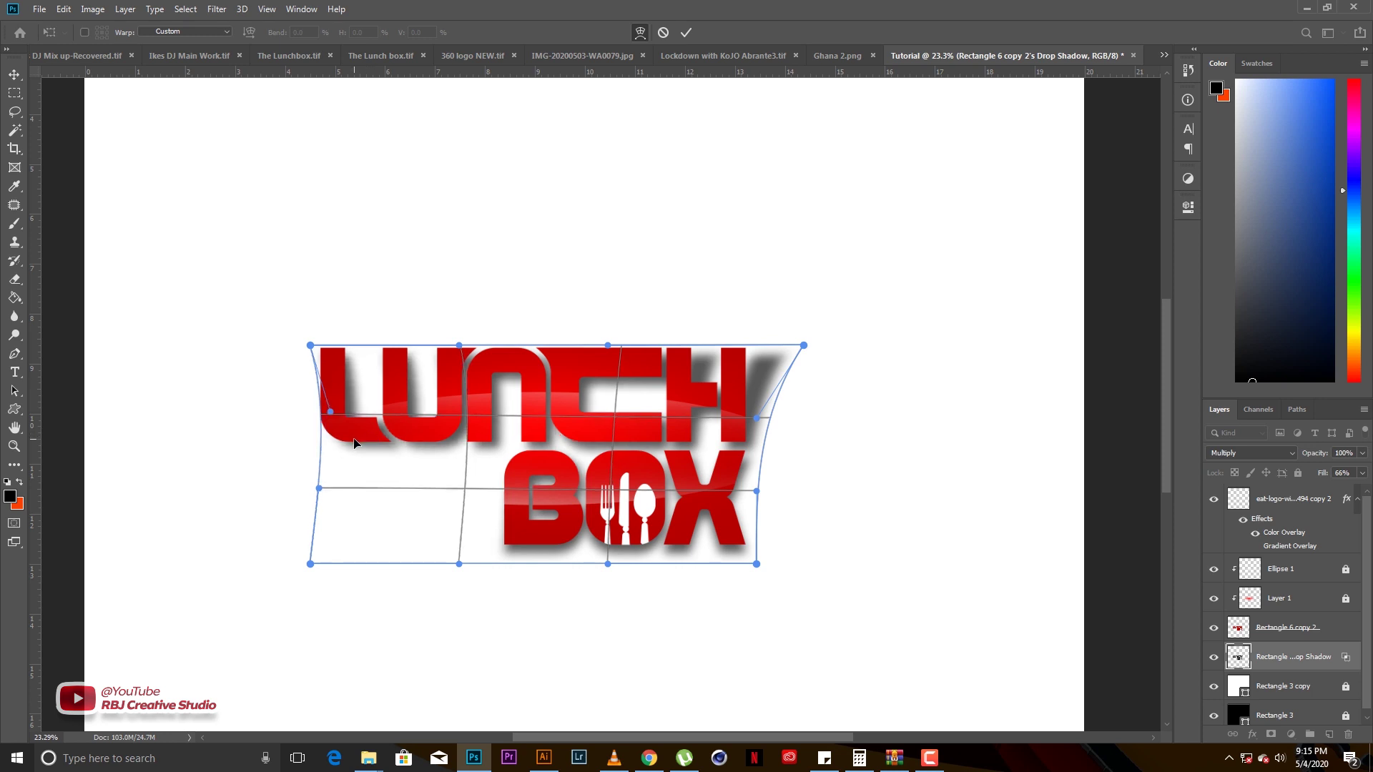
key(ctrl+z)
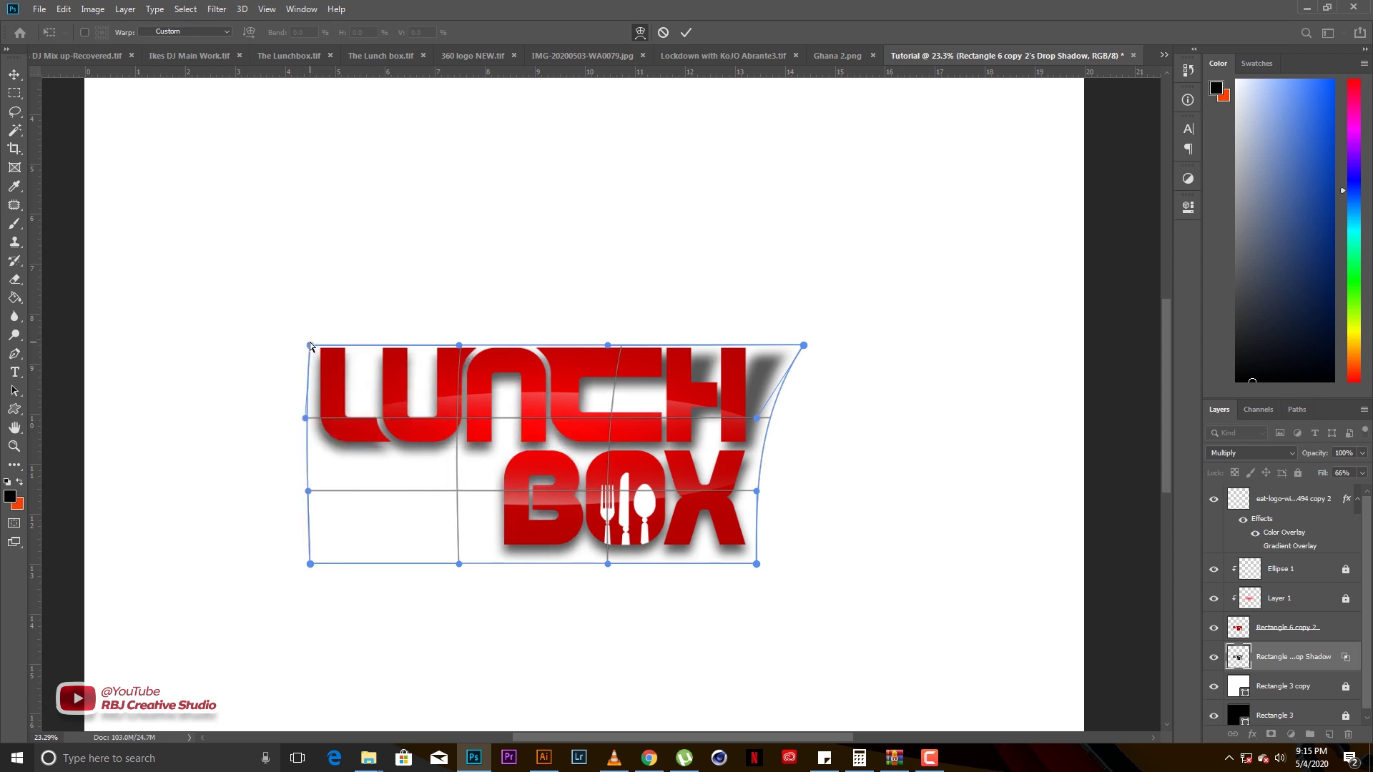
drag(309, 346, 344, 343)
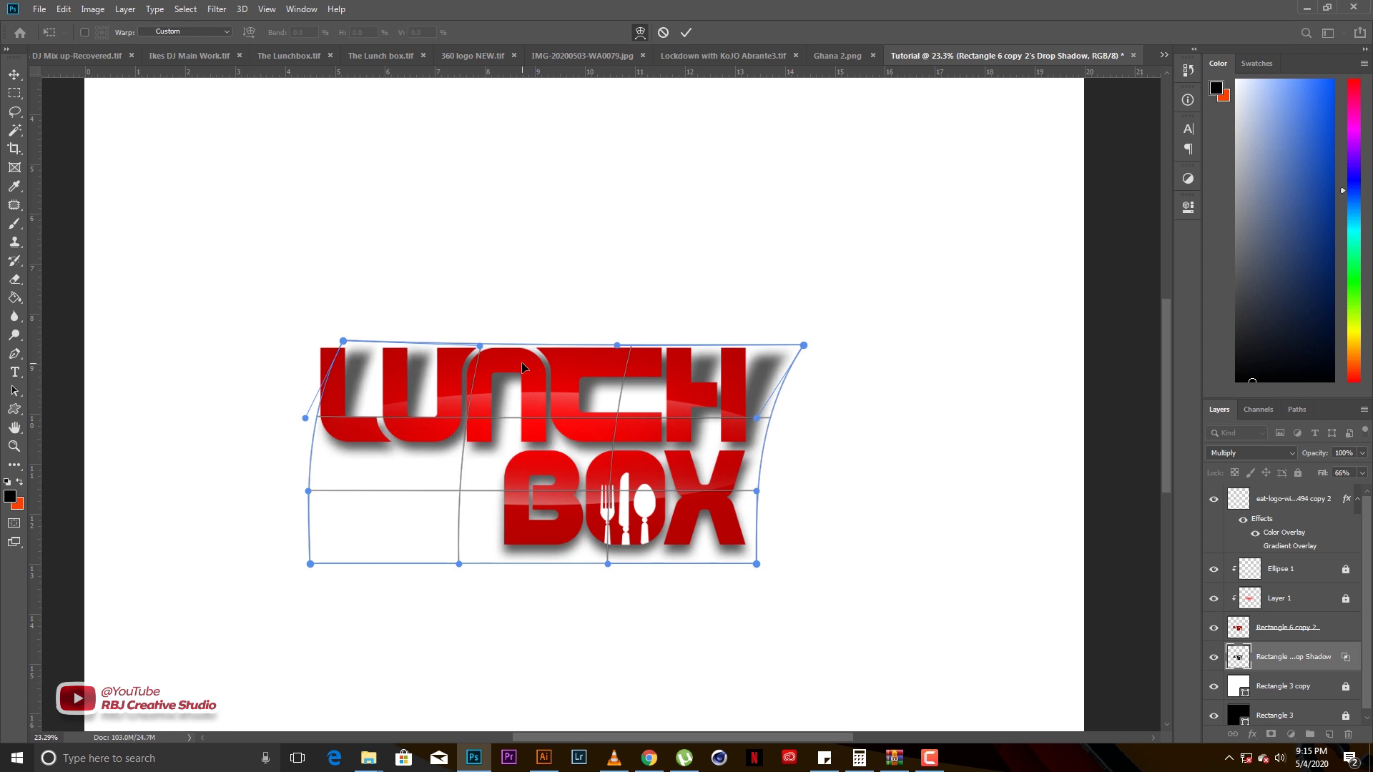
drag(522, 368, 533, 368)
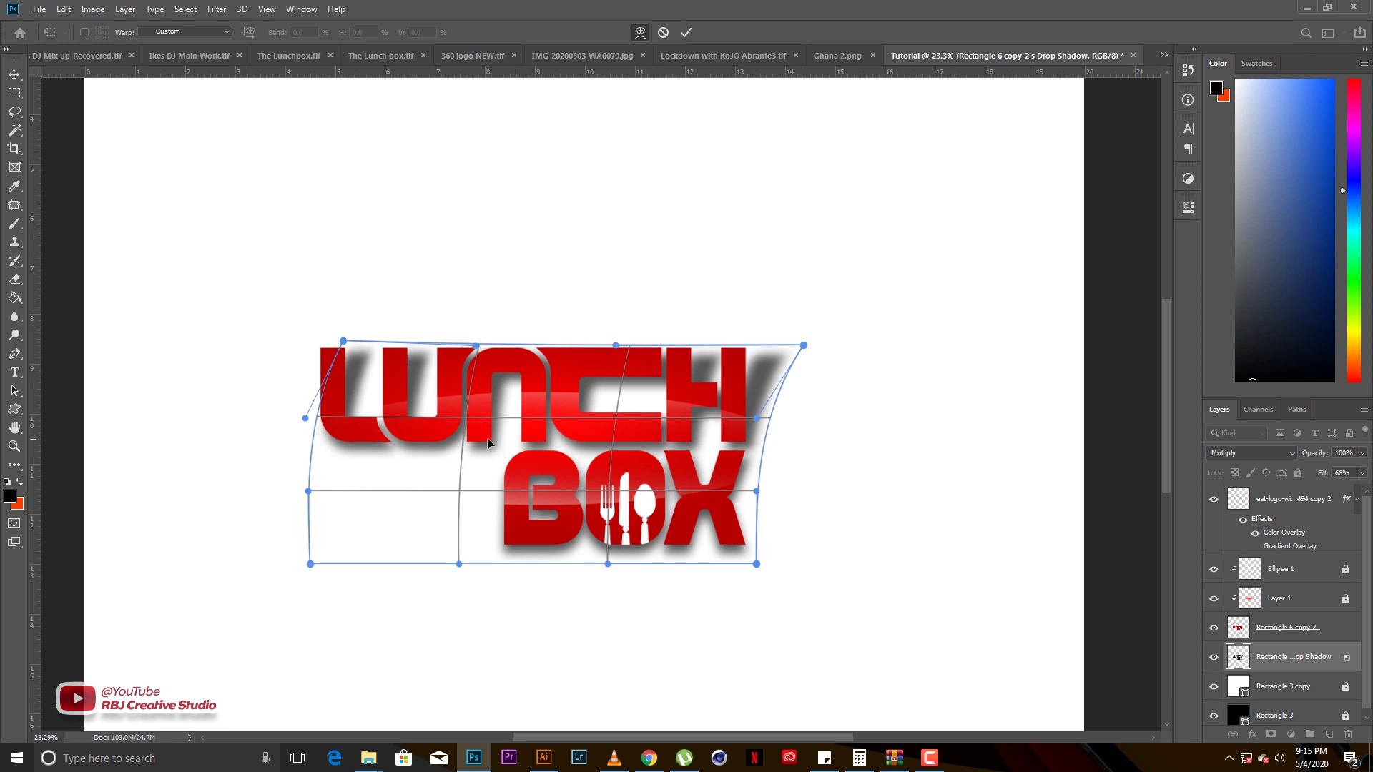
drag(492, 442, 491, 438)
drag(378, 453, 376, 443)
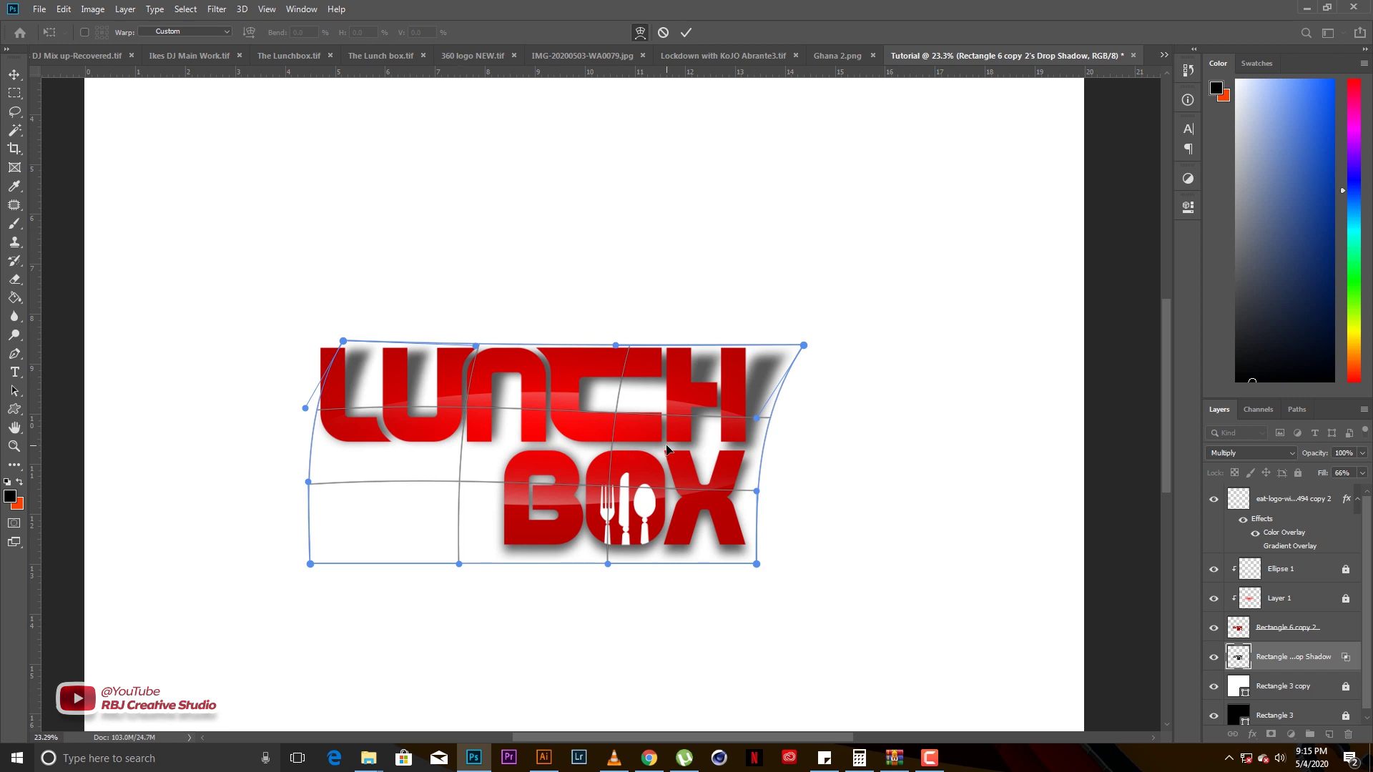
drag(667, 449, 667, 445)
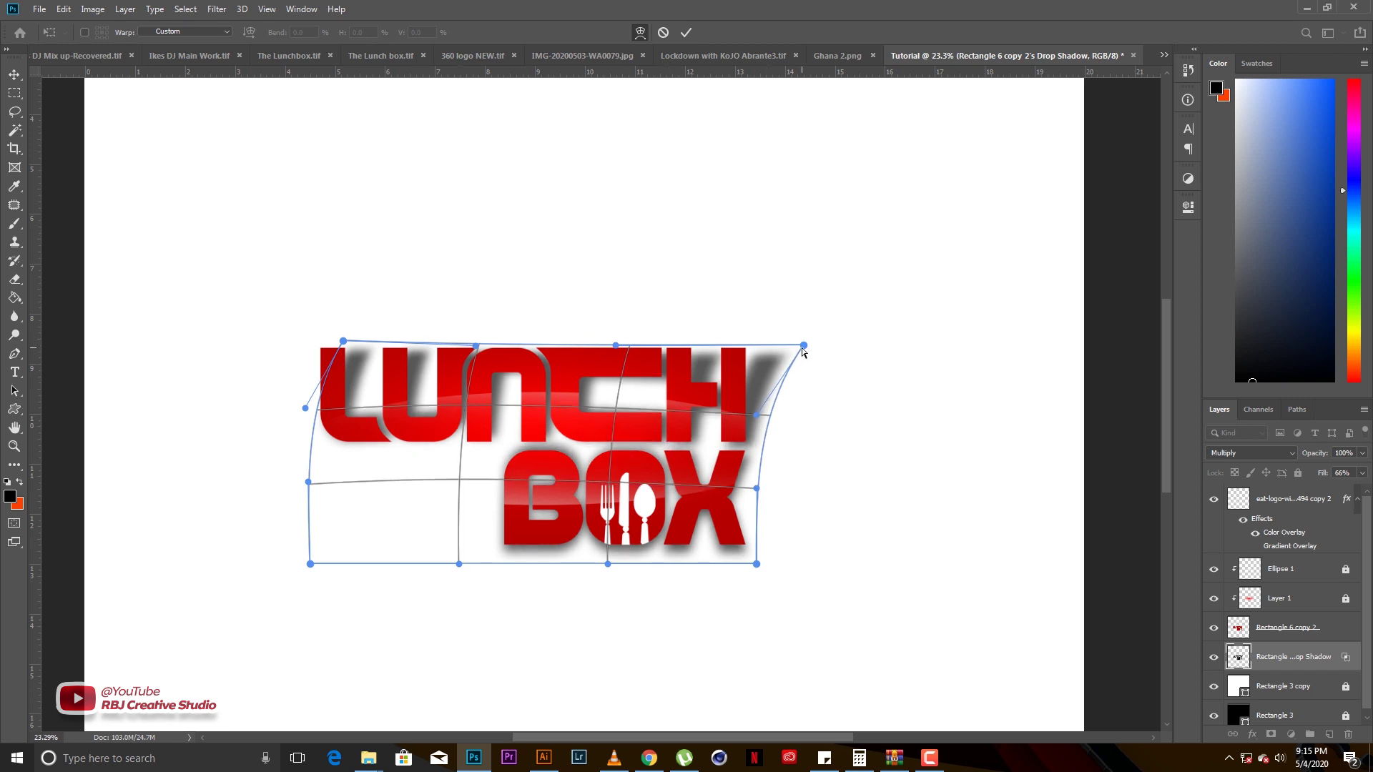
Stretch the shadow's lower-right corner and lower edge rightward, then commit the warp
drag(804, 346, 788, 347)
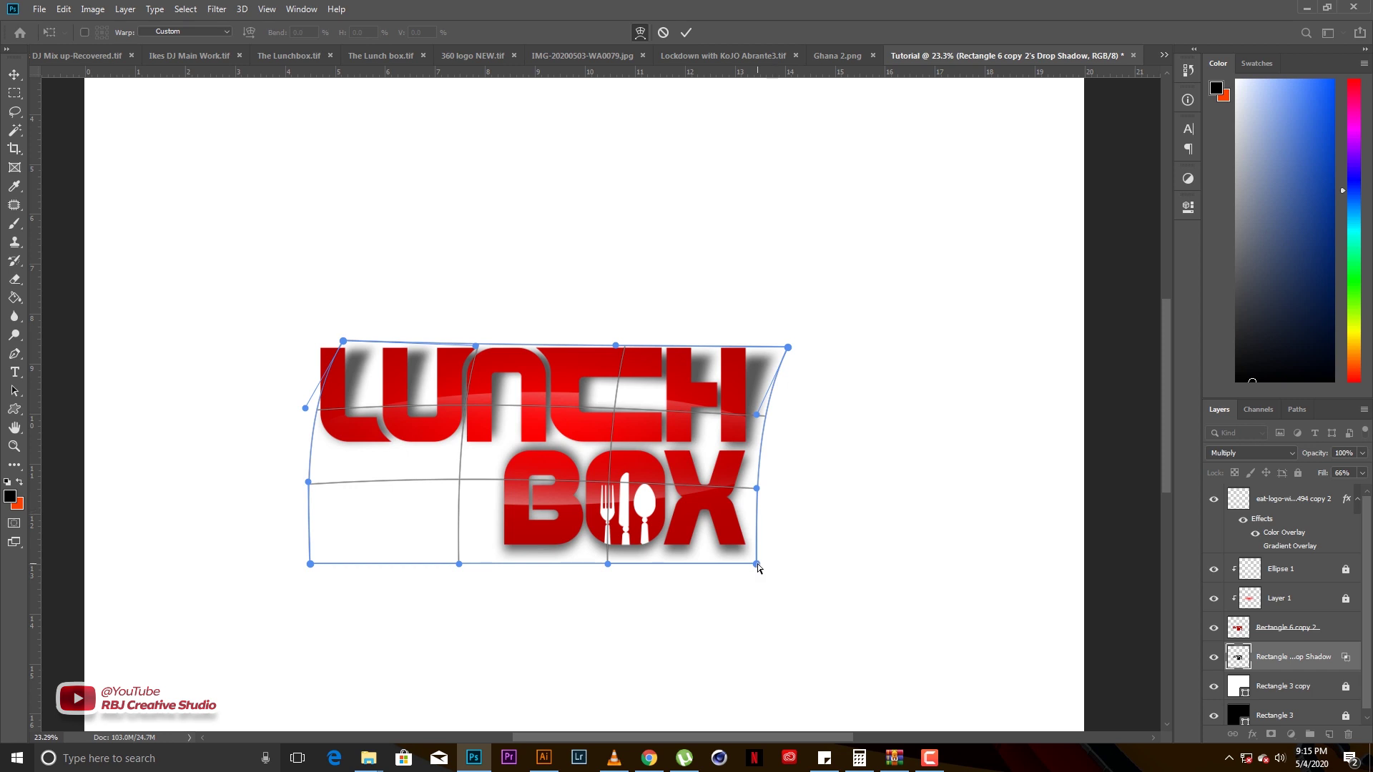
drag(757, 564, 797, 561)
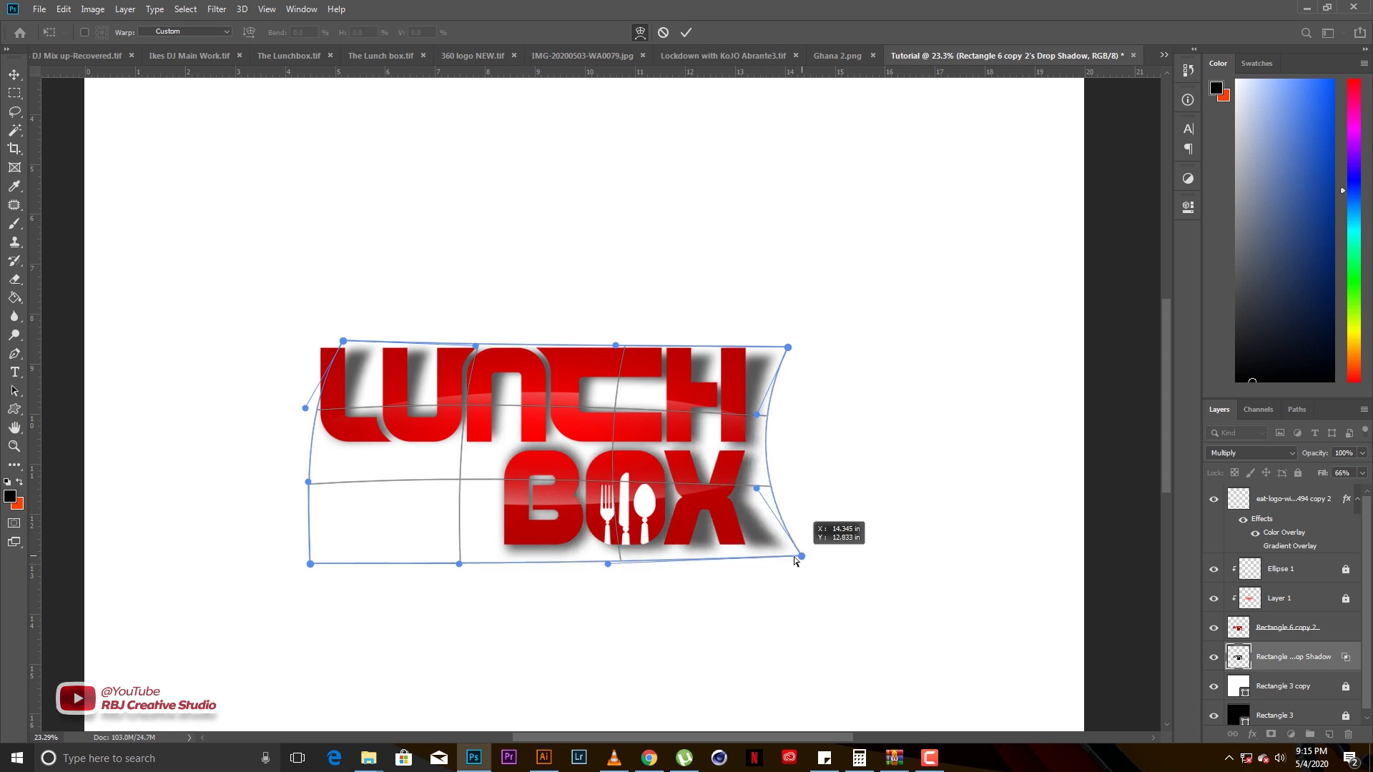
drag(797, 562, 792, 562)
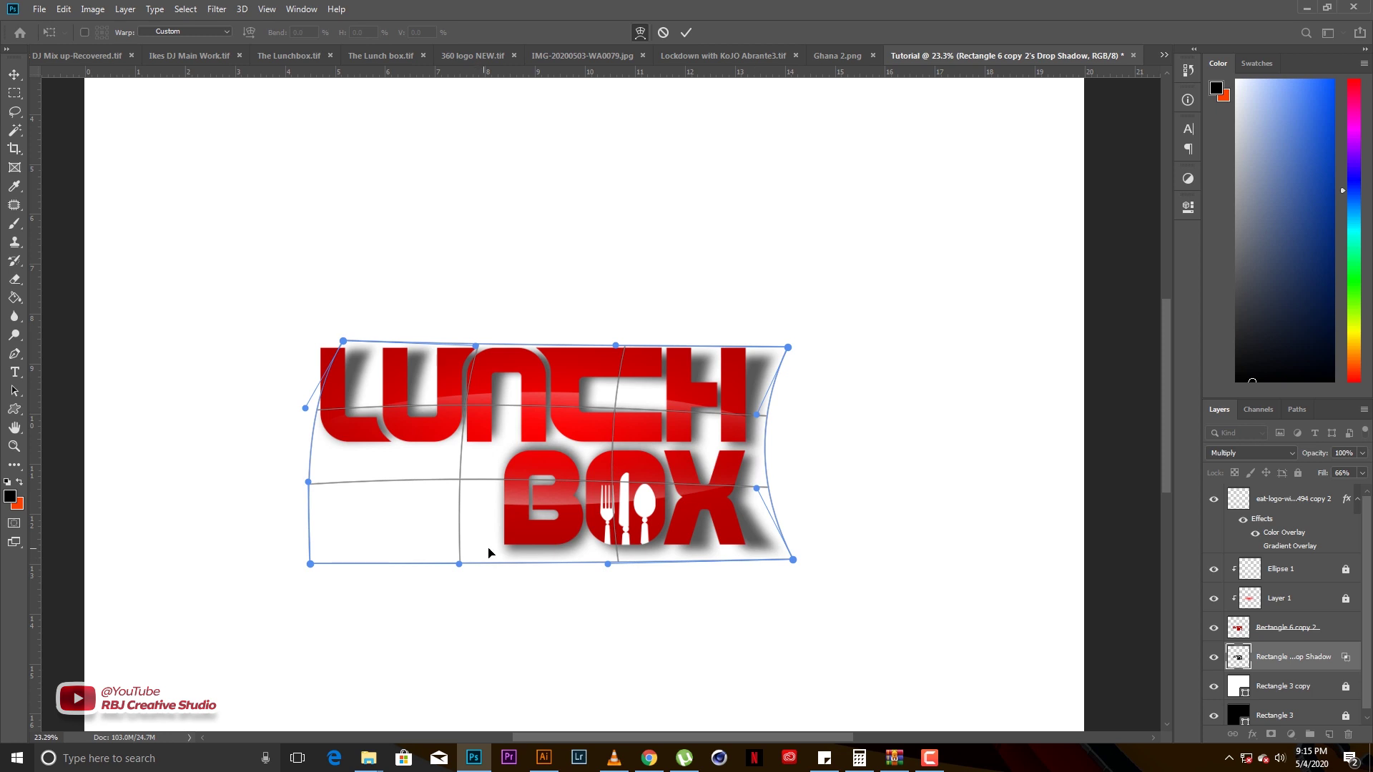
drag(533, 556, 544, 562)
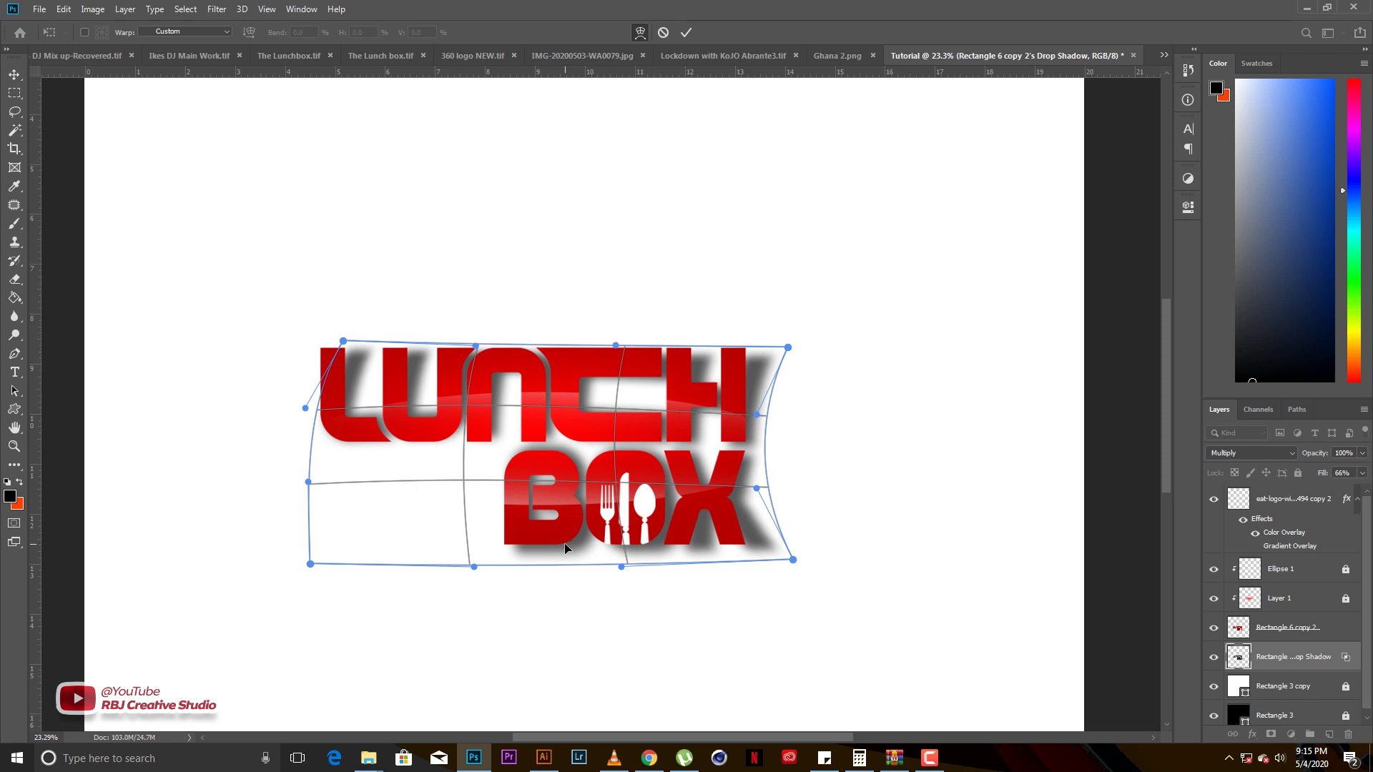
drag(565, 548, 568, 549)
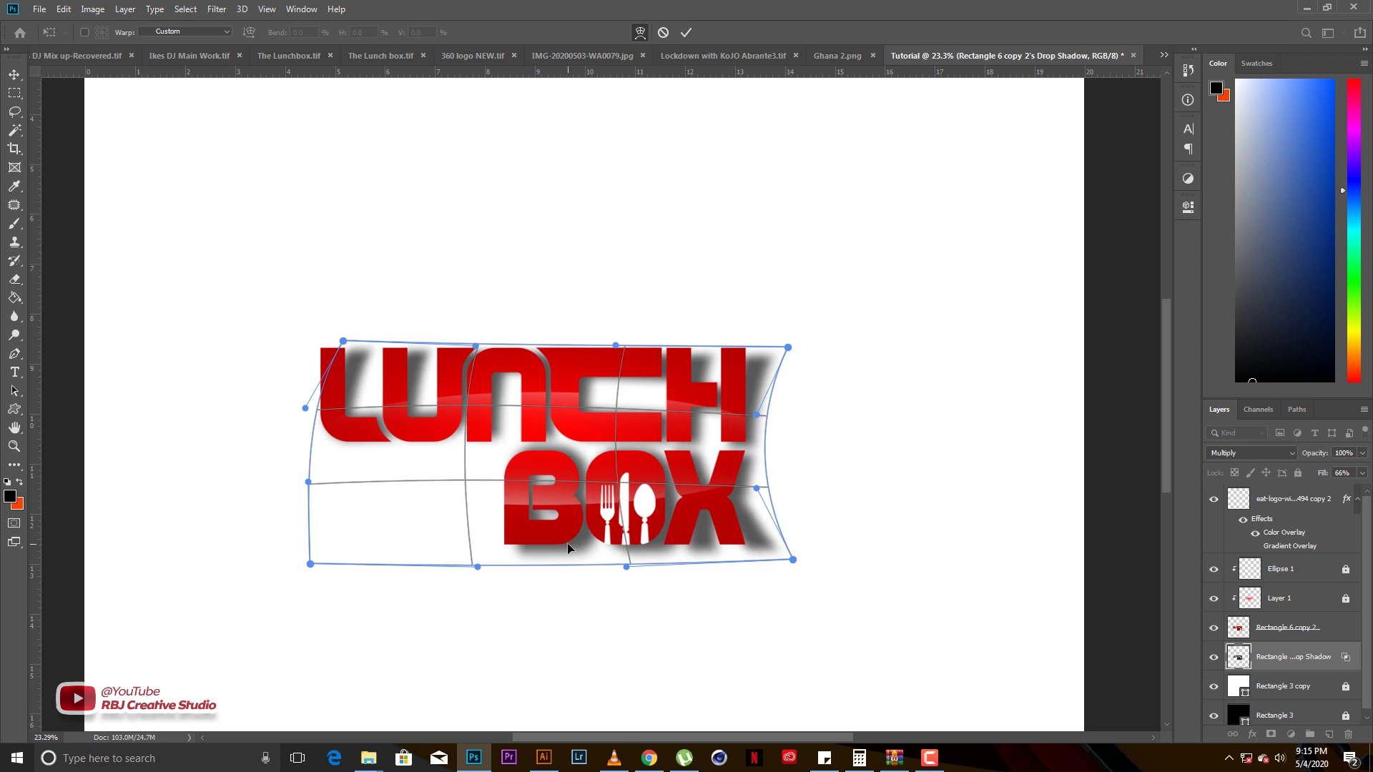
drag(568, 548, 573, 548)
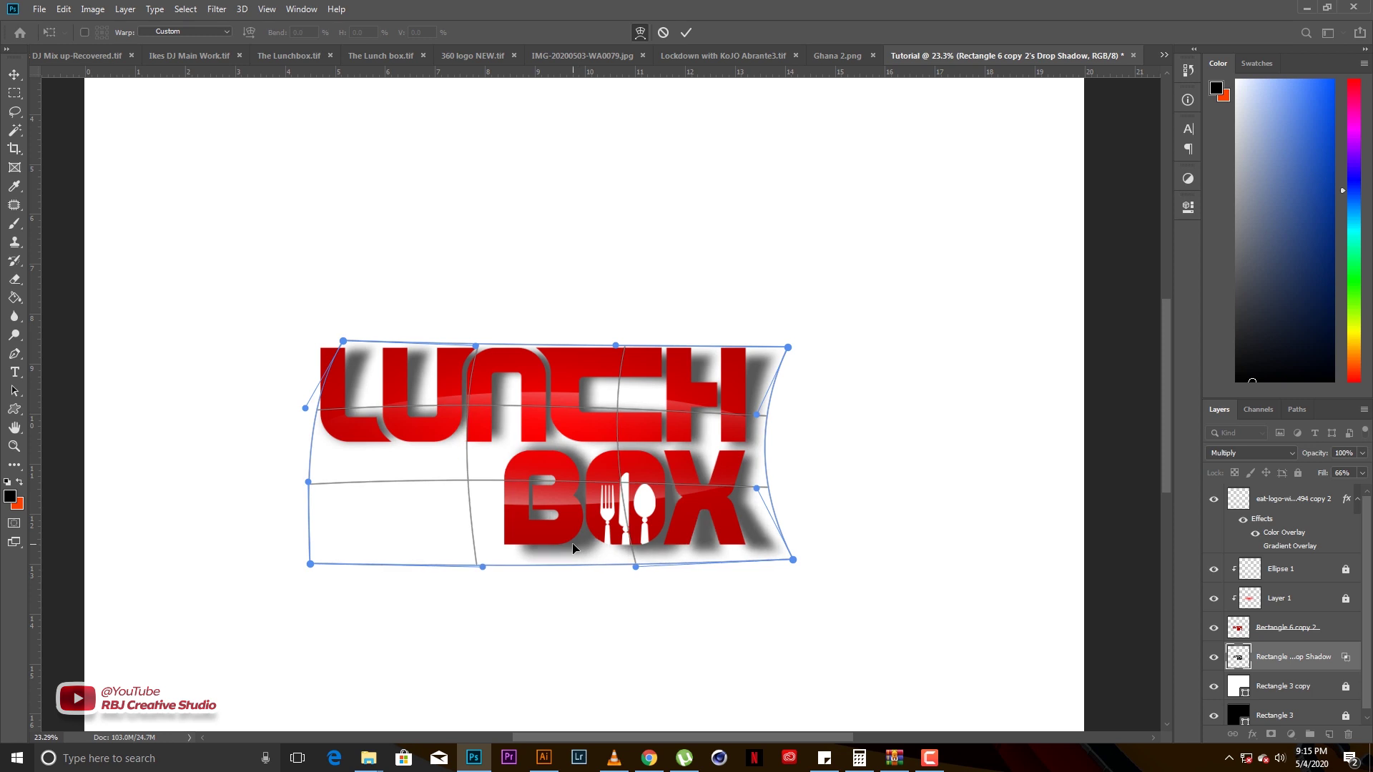
key(Escape)
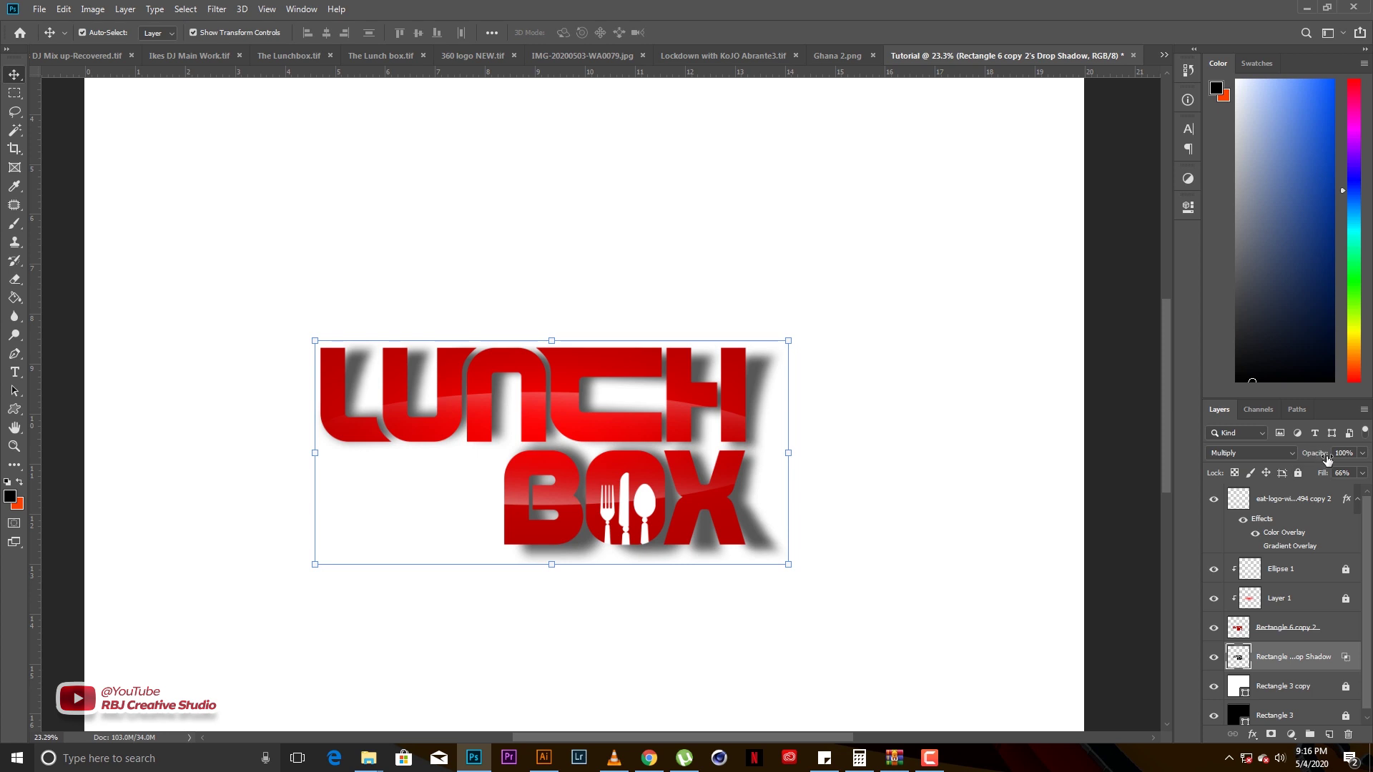
Lower the shadow layer's opacity to 61% to lighten it
drag(1323, 455, 1301, 461)
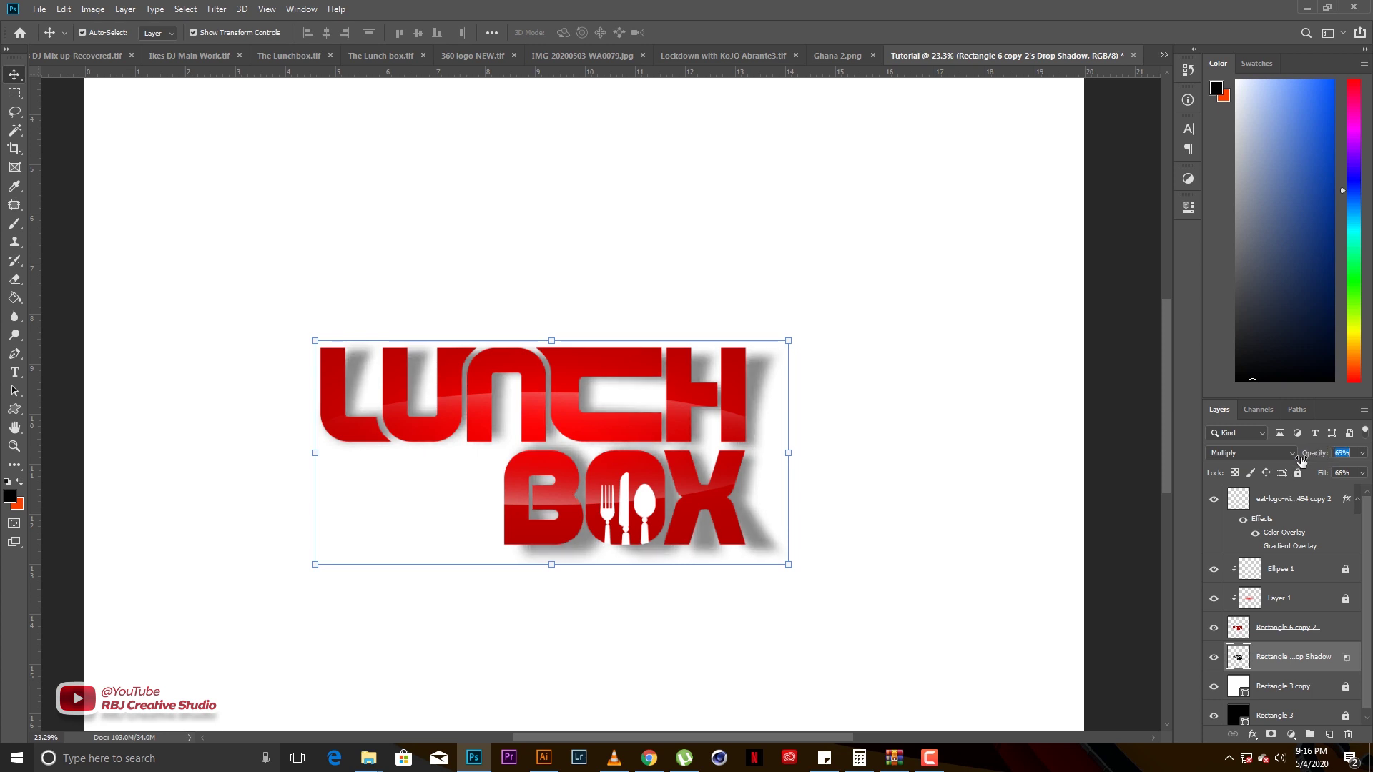
drag(1302, 461, 1295, 464)
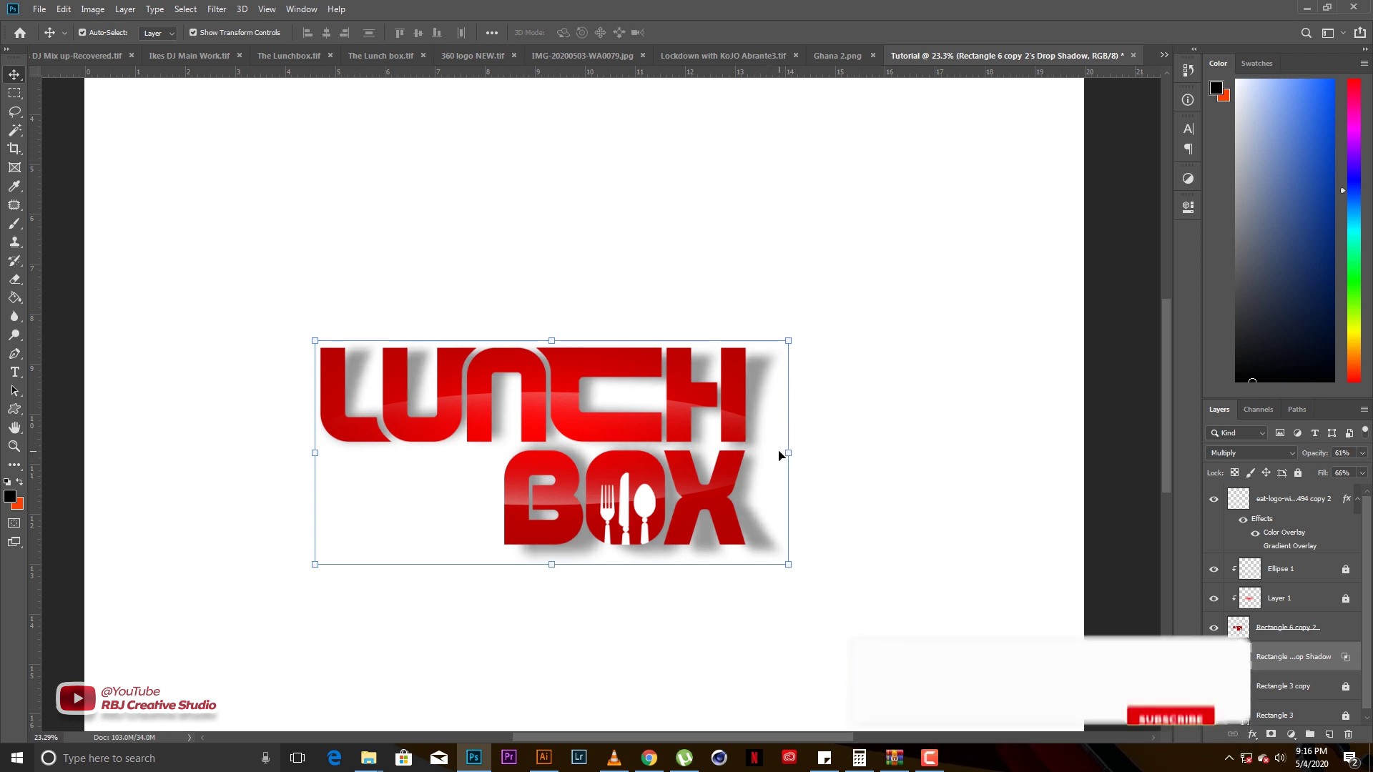
click(787, 458)
Try narrowing the shadow slightly, undo the resize, and deselect the layer
drag(788, 453, 777, 452)
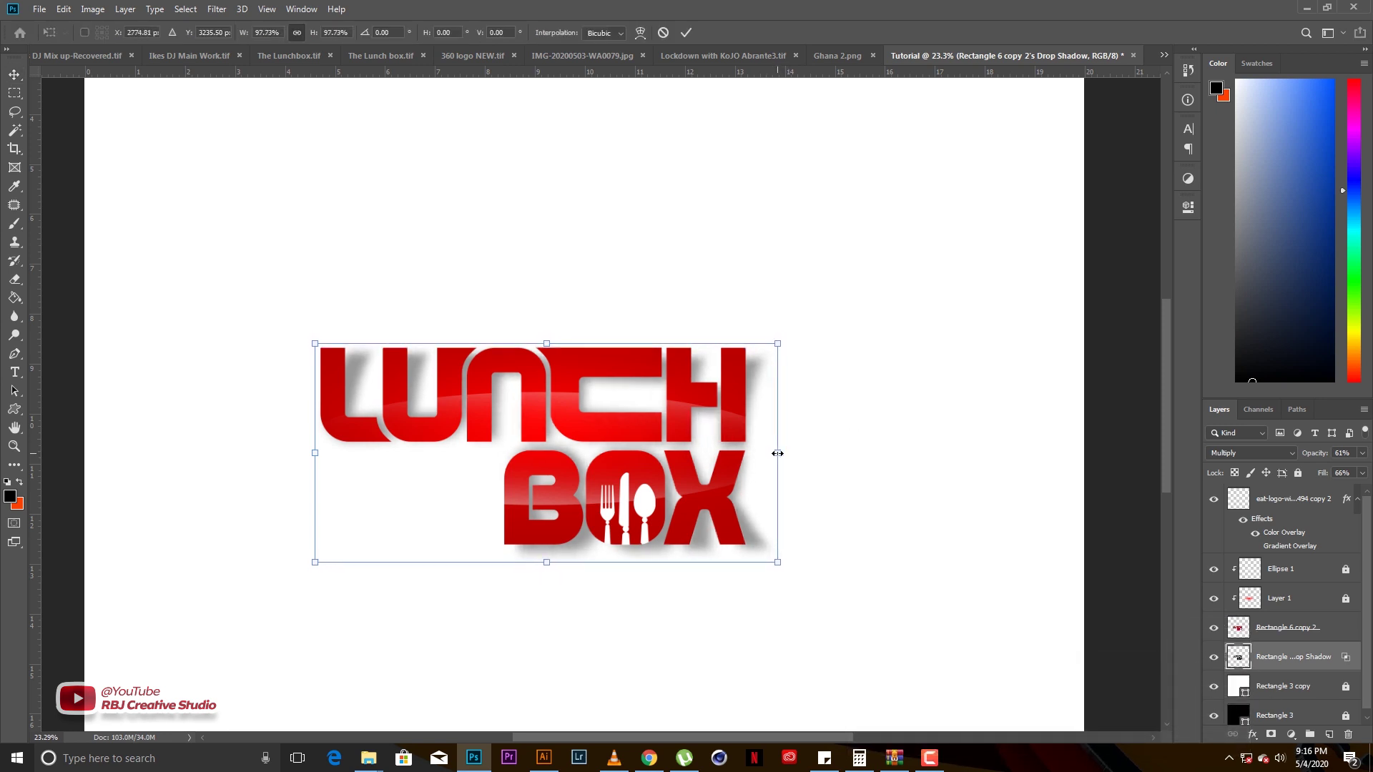
key(ctrl+z)
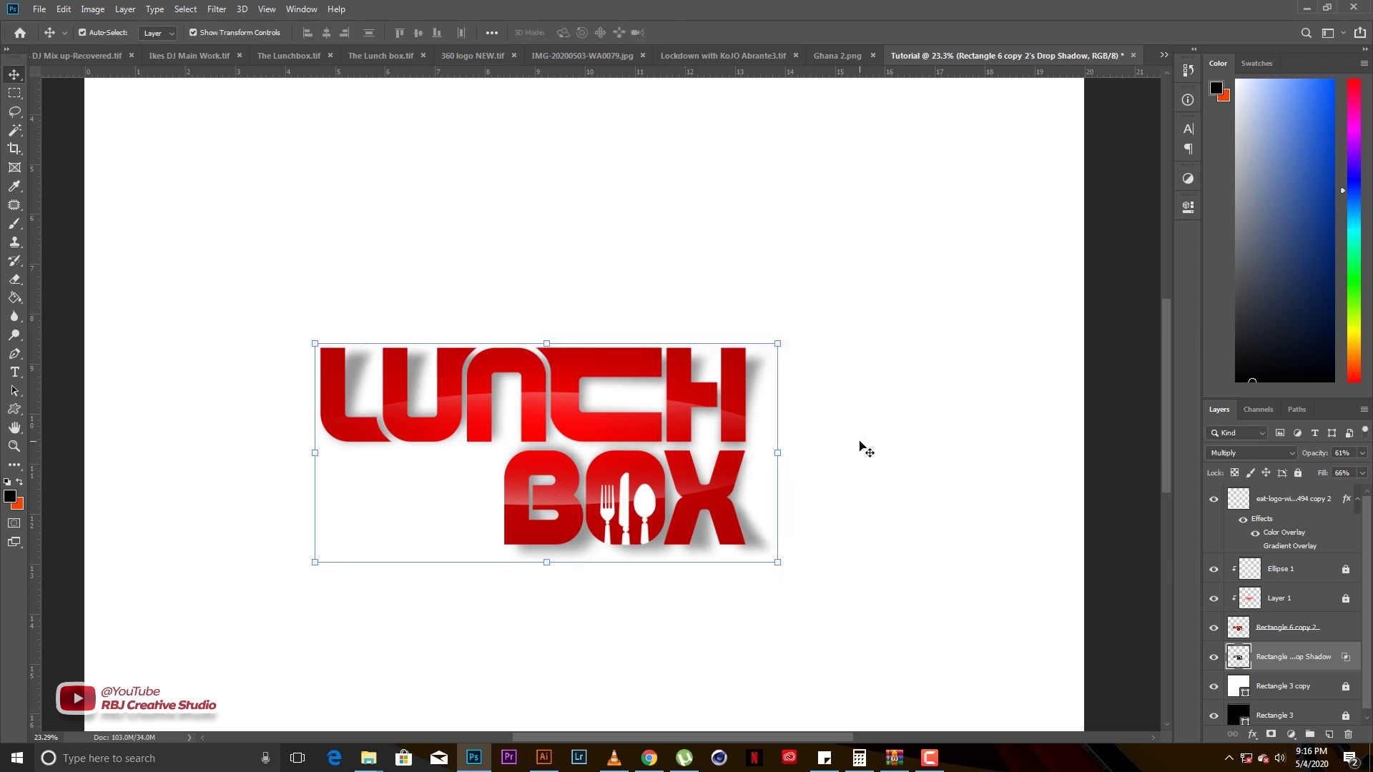
click(863, 449)
Hide the drop-shadow layer and select the Rectangle 6 copy 2 lettering layer
key(ctrl+minus)
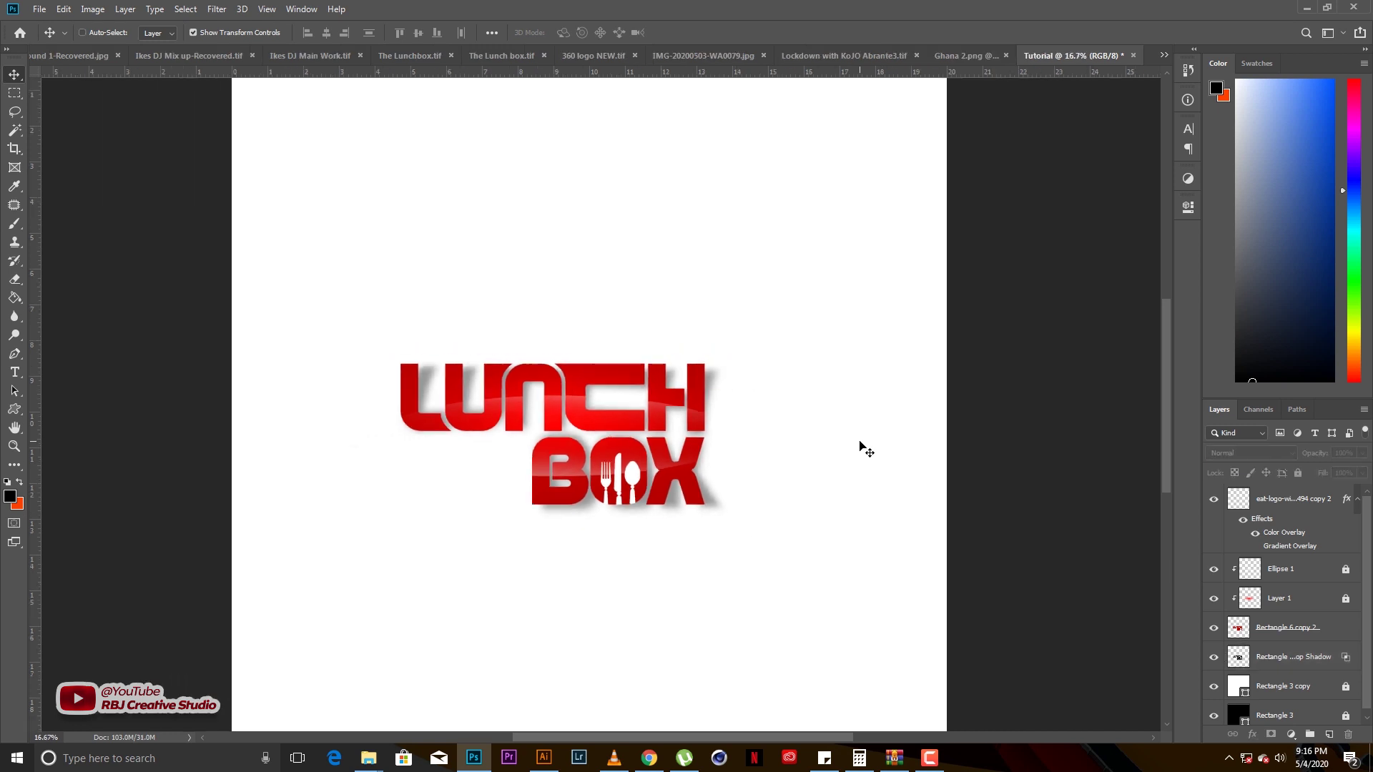
key(ctrl+minus)
scroll(861, 429, up, 1)
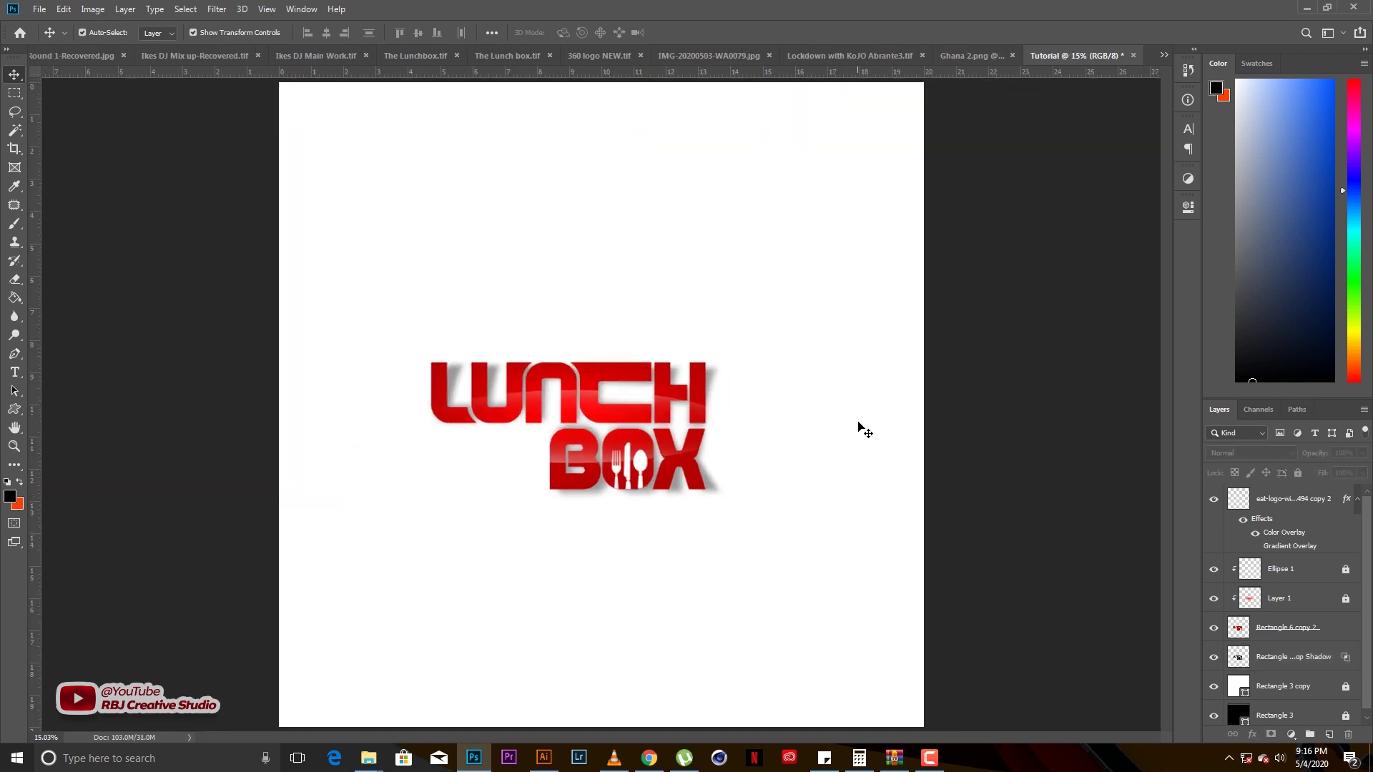
scroll(500, 411, up, 1)
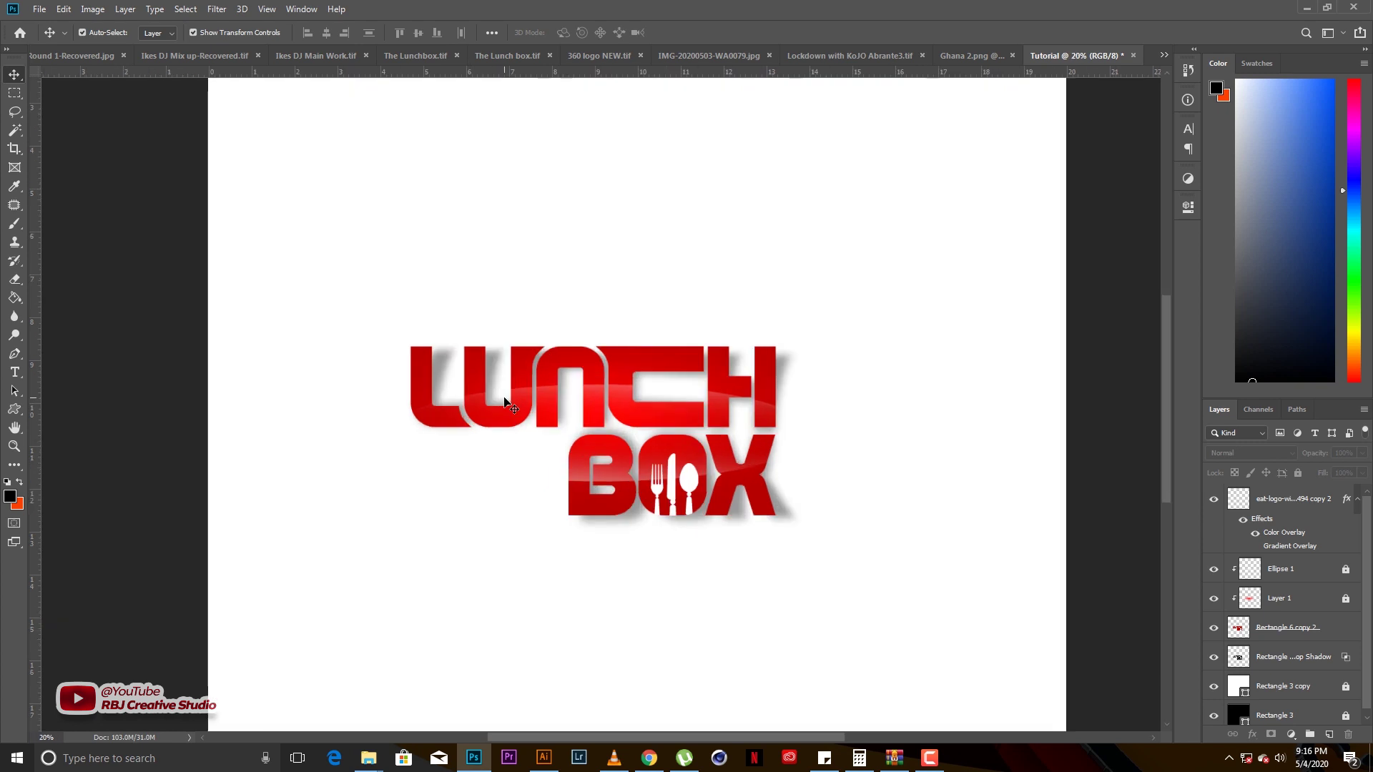
scroll(510, 405, up, 2)
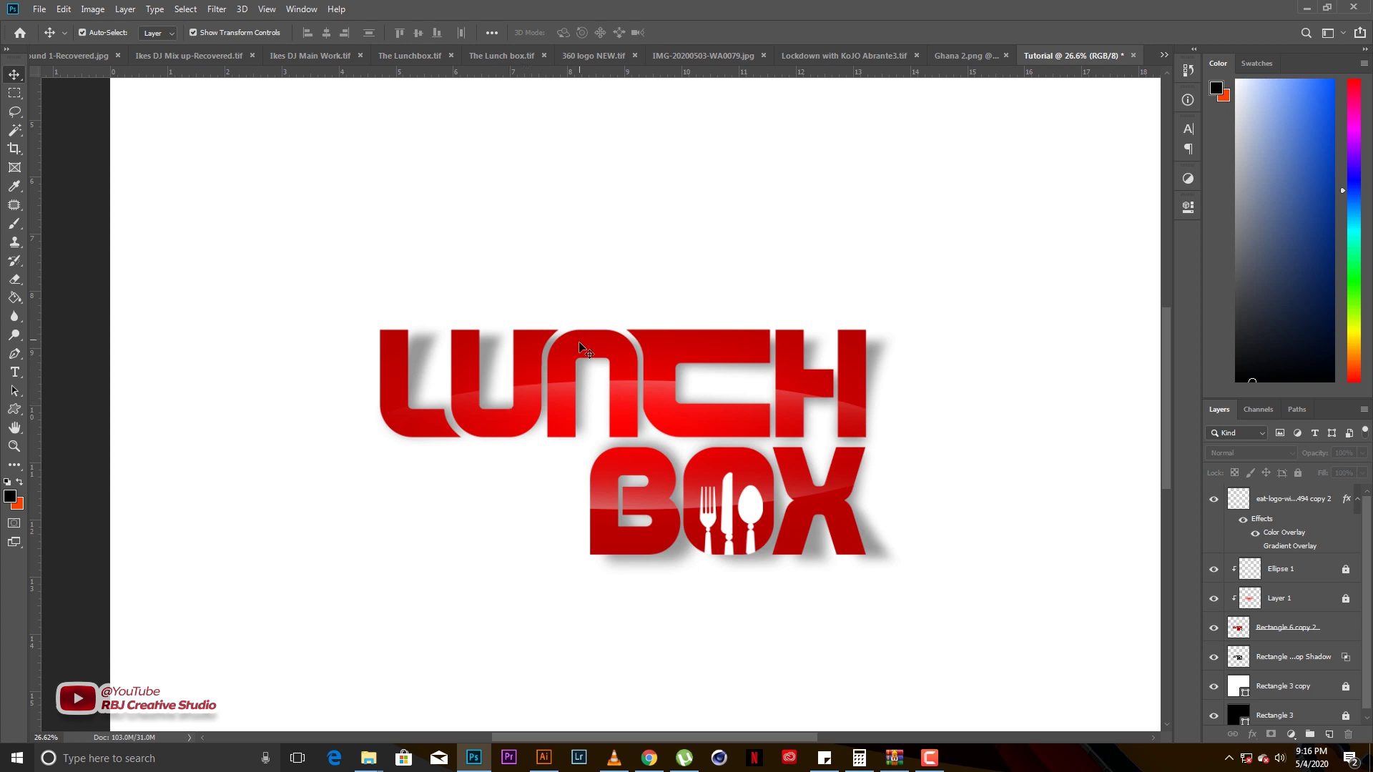
click(1213, 656)
click(1268, 629)
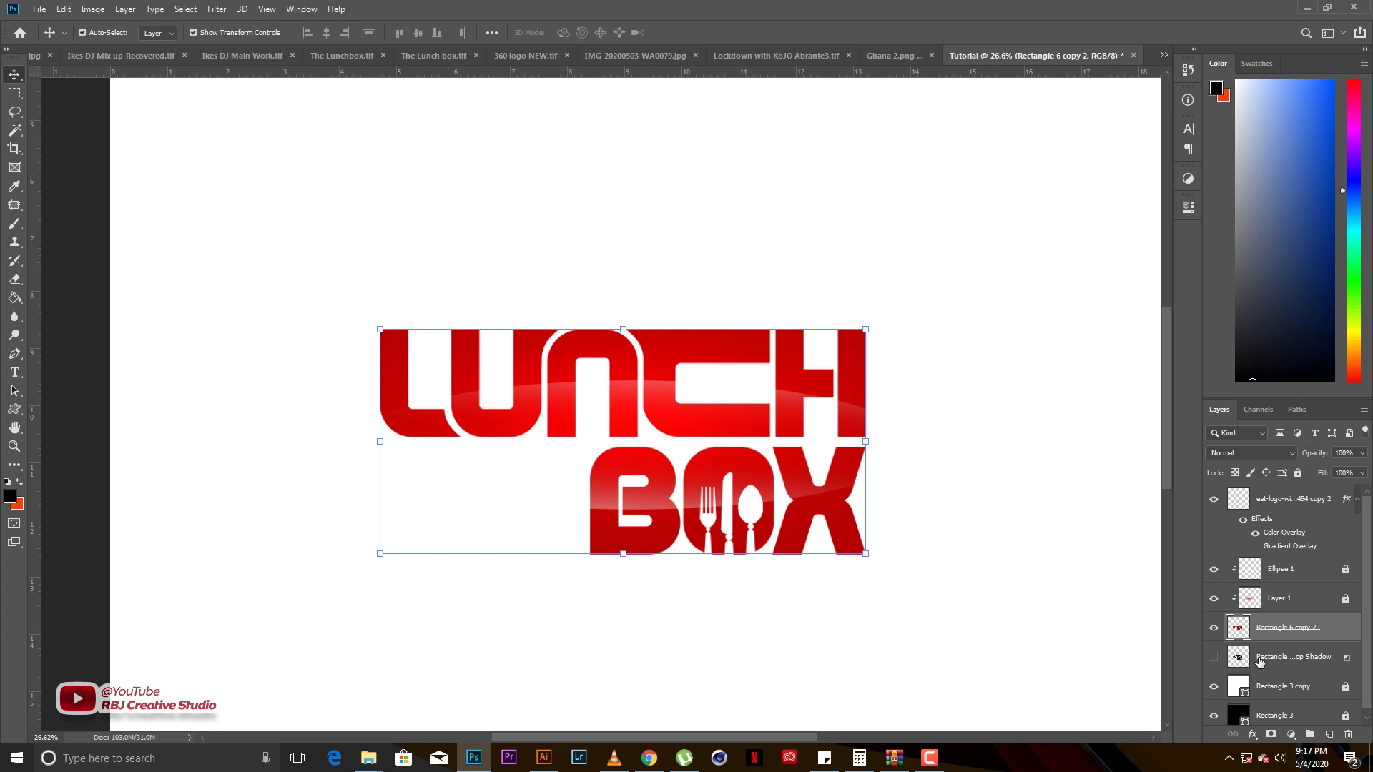
Add a Stroke layer effect to the lettering with a light pink colour
click(1252, 735)
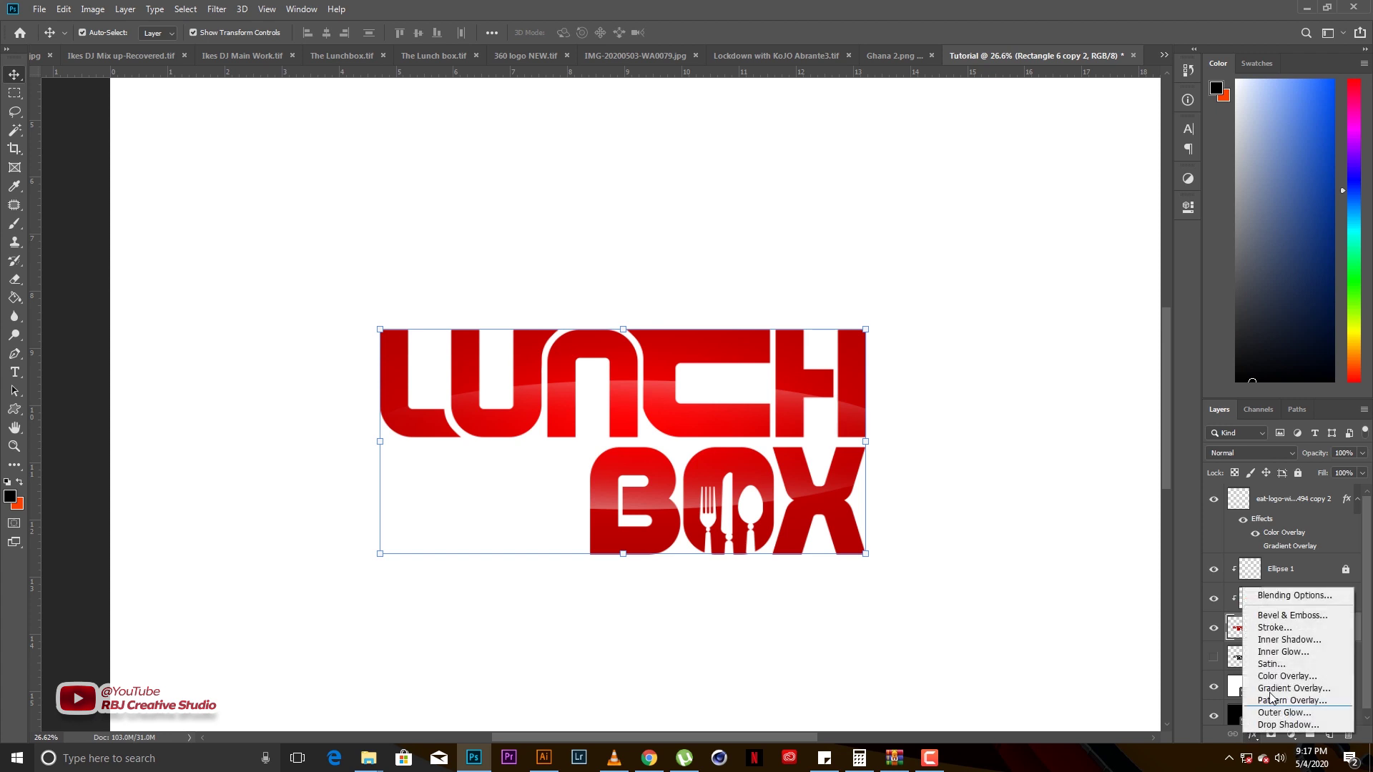
click(1283, 639)
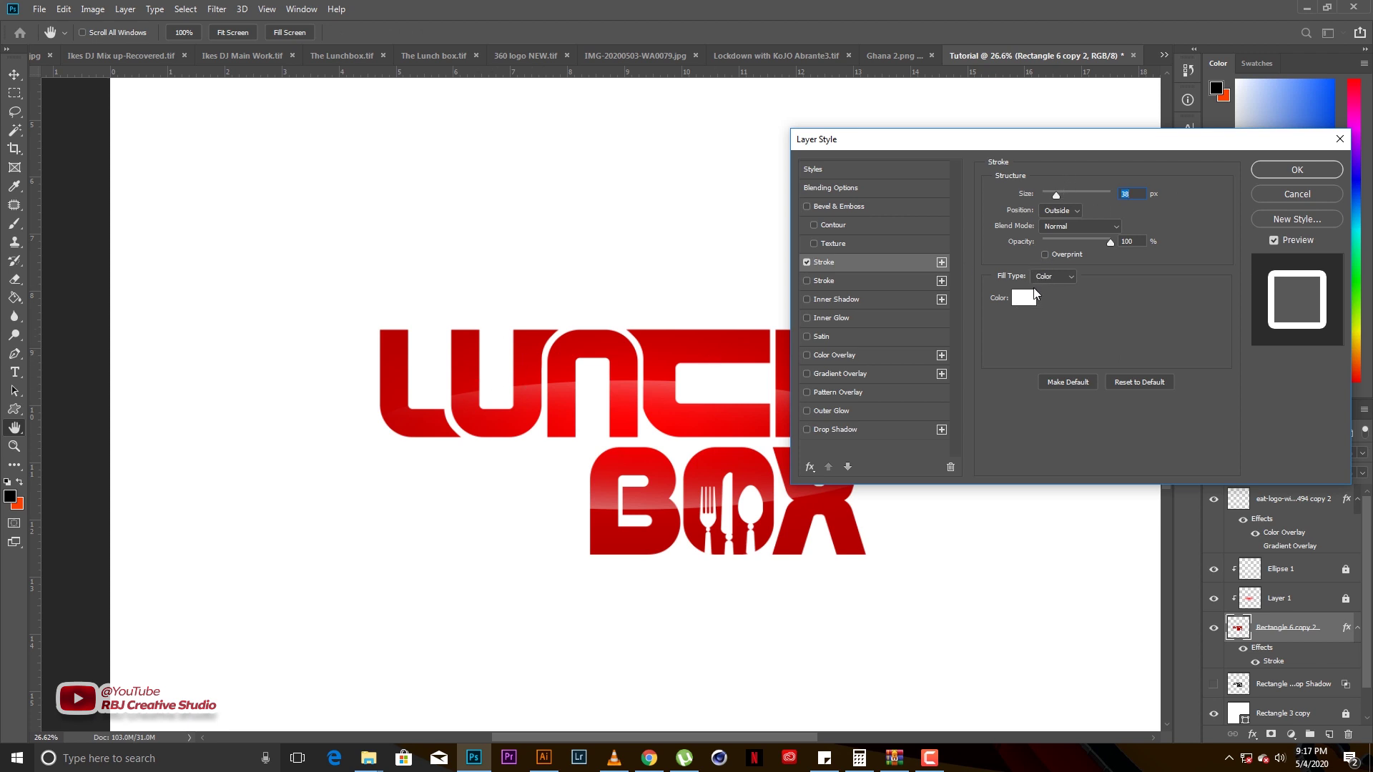
click(1021, 301)
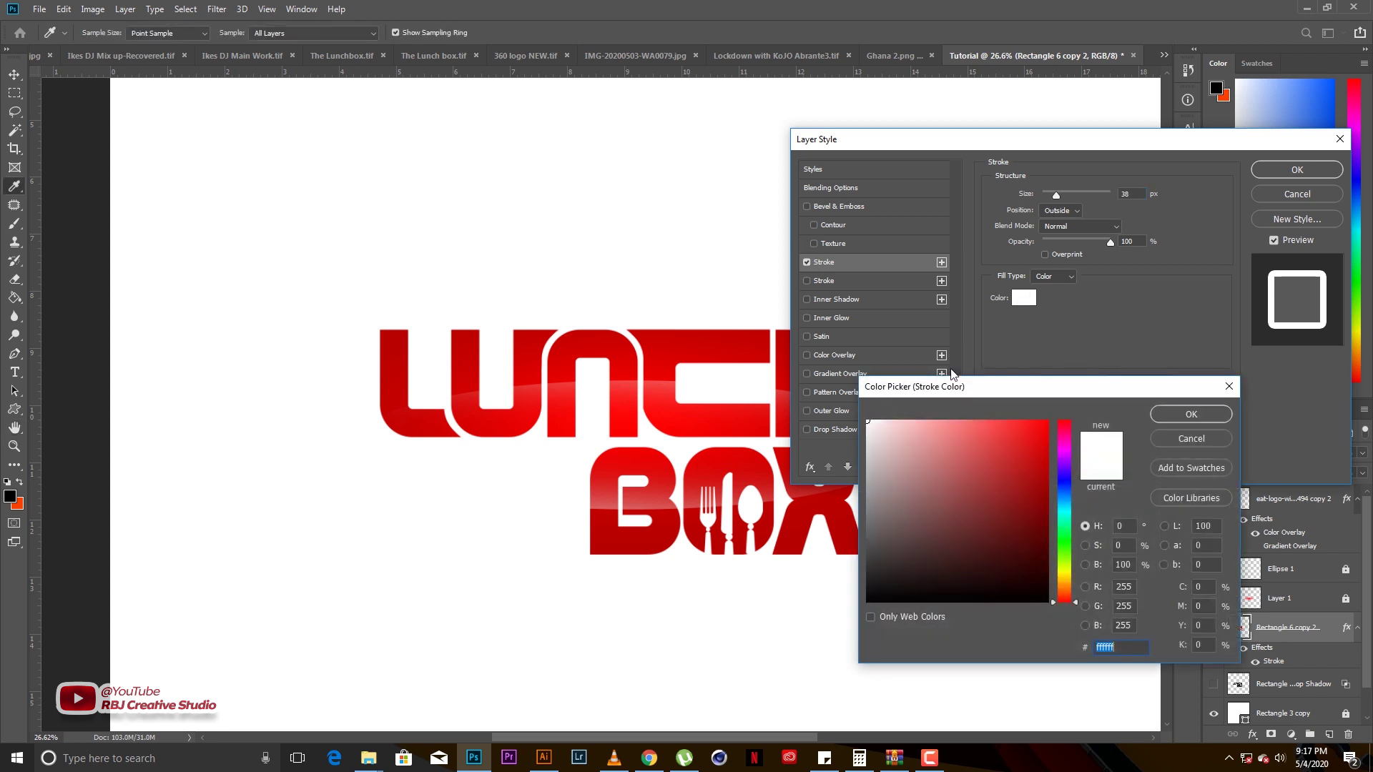
click(757, 345)
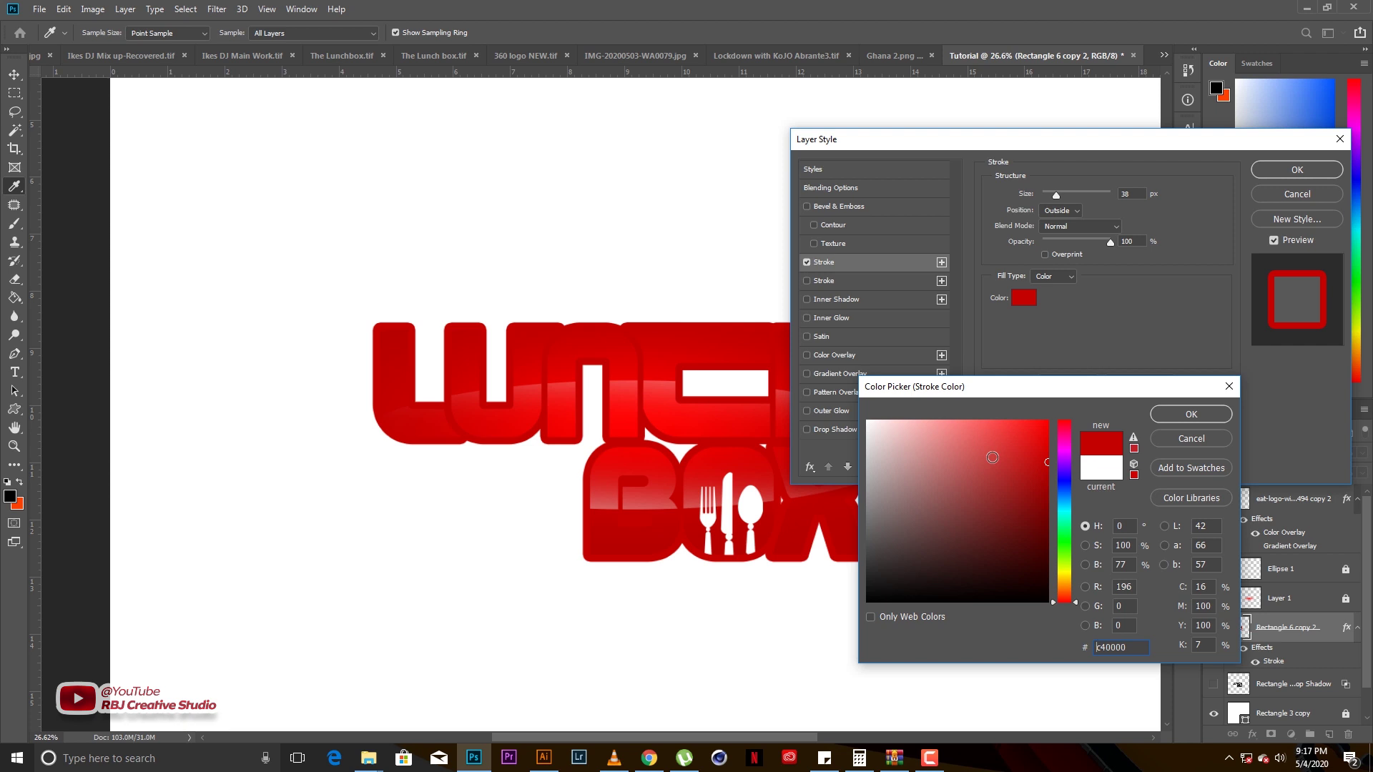
mouse_move(992, 457)
mouse_down()
mouse_move(970, 405)
mouse_move(926, 418)
mouse_up()
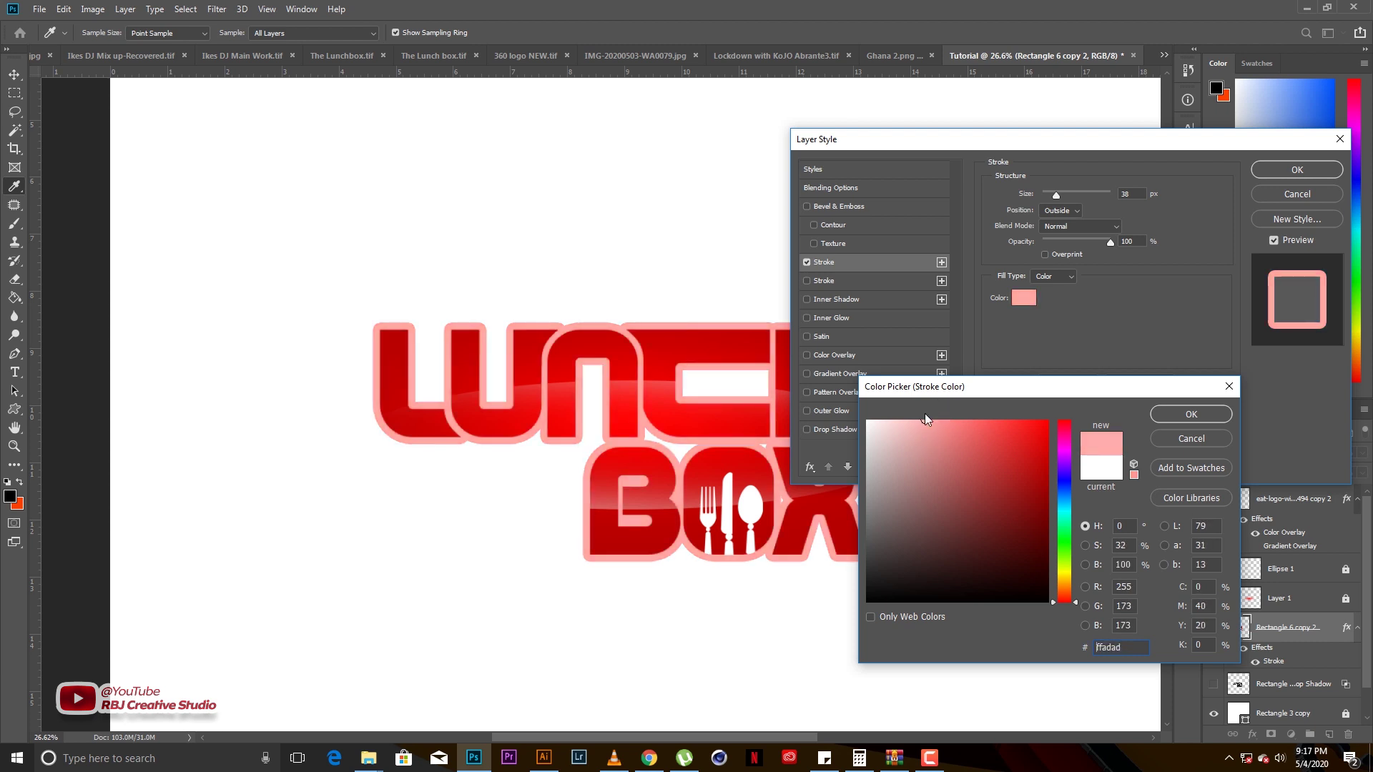
click(1167, 413)
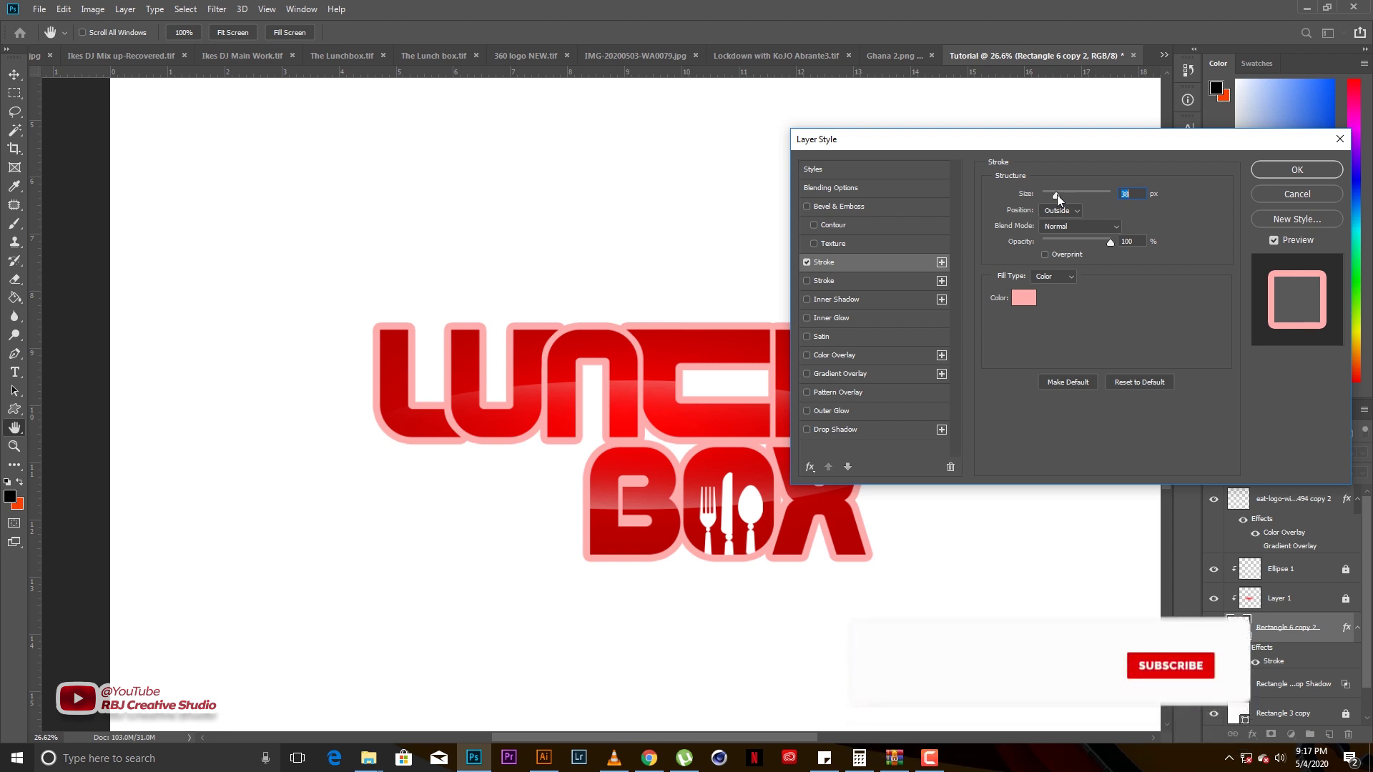
Set the stroke size to 32 px with Position kept at Outside
drag(1057, 195, 1055, 195)
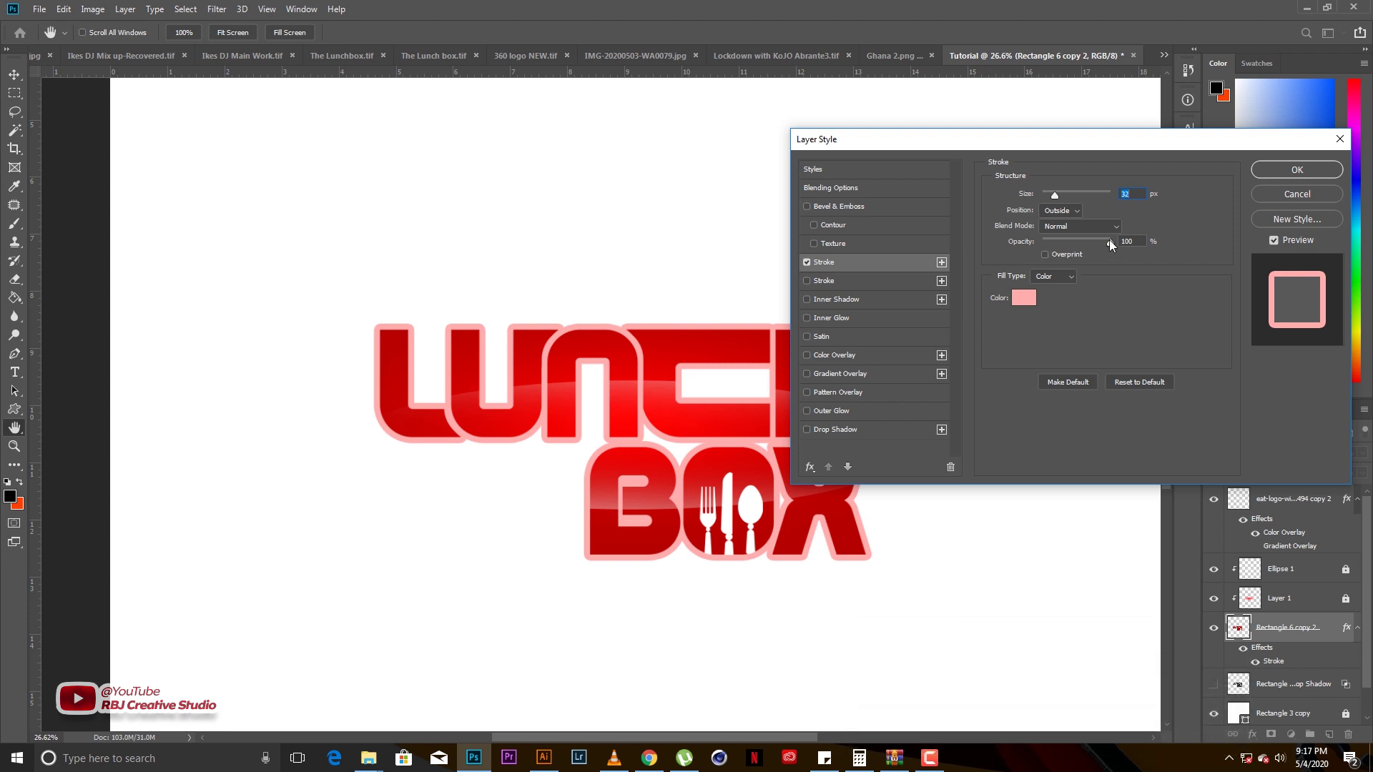
click(1077, 210)
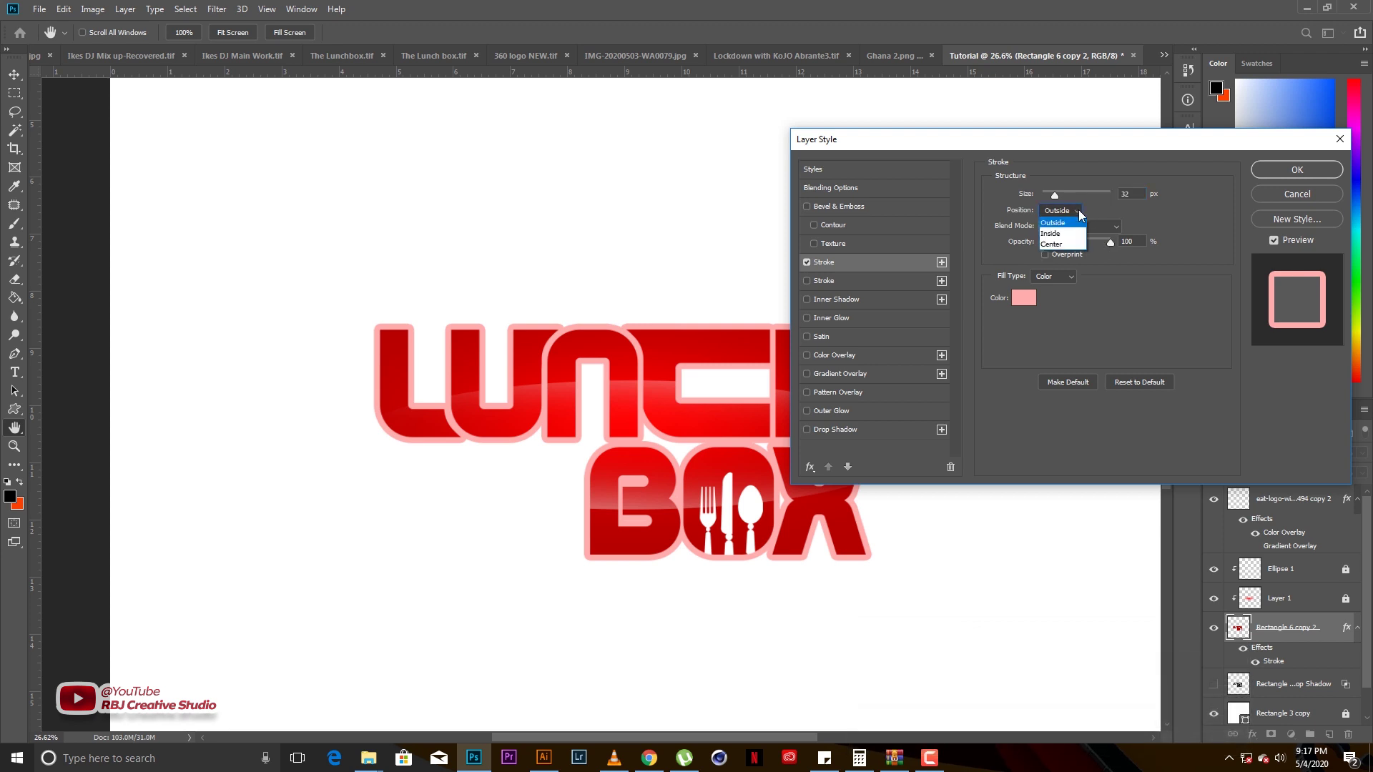
click(1066, 227)
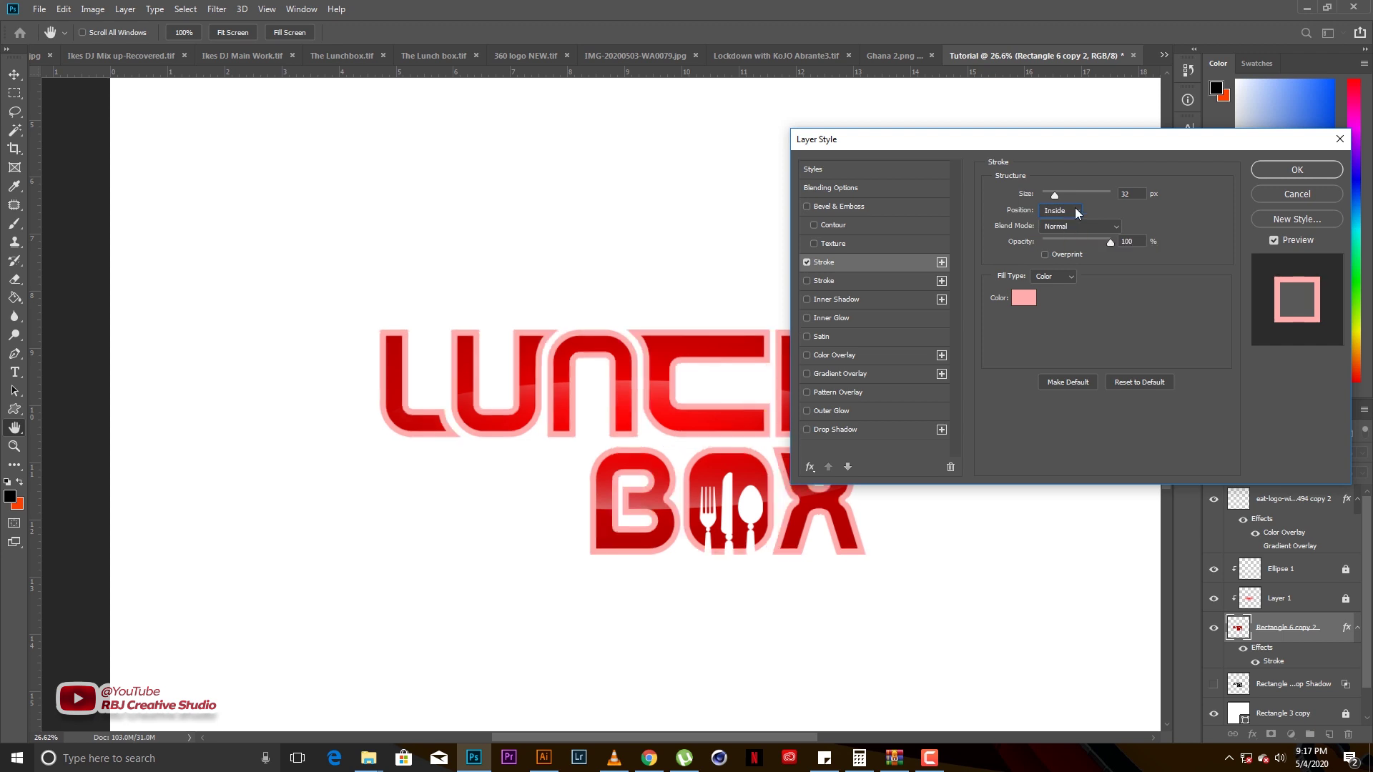
click(1076, 211)
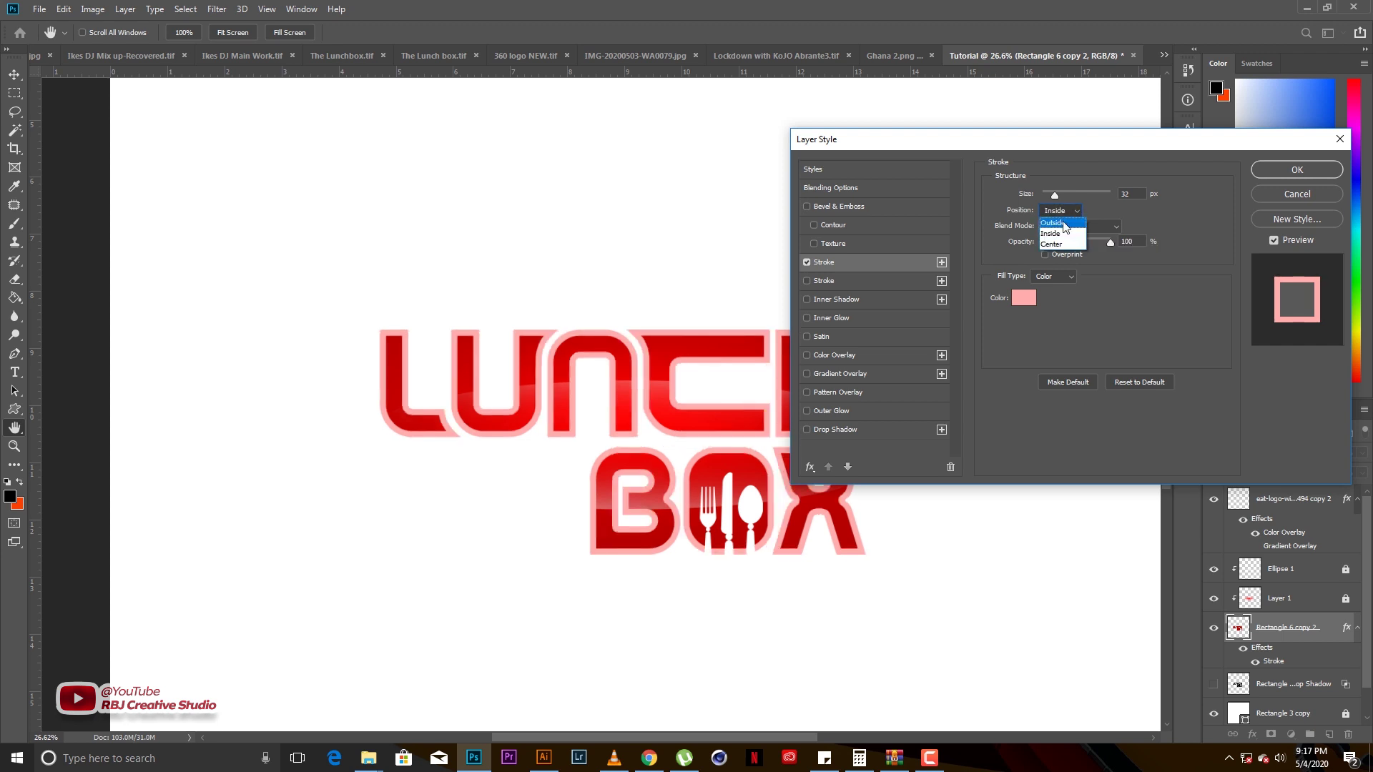
click(1065, 213)
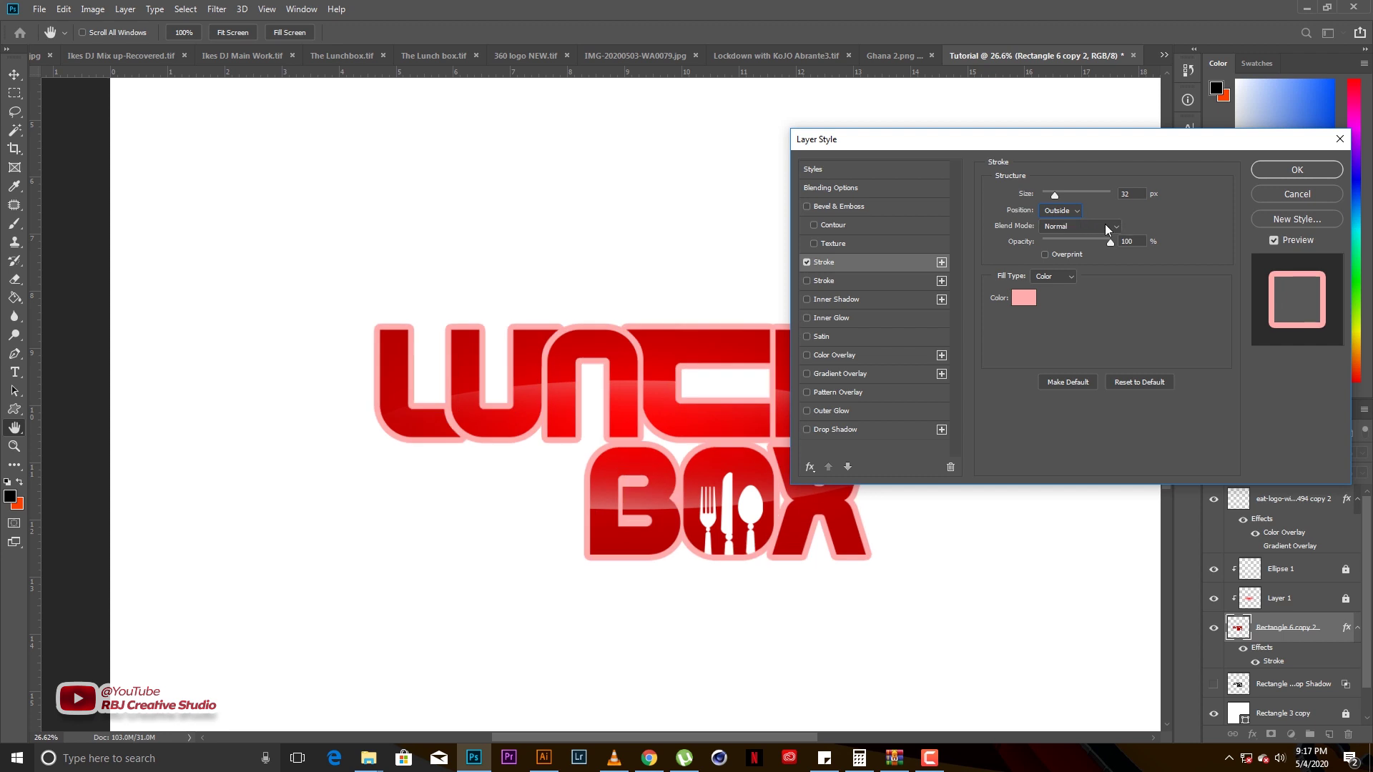
click(1106, 227)
Apply the pink stroke effect and deselect the layer
click(1280, 170)
click(1008, 369)
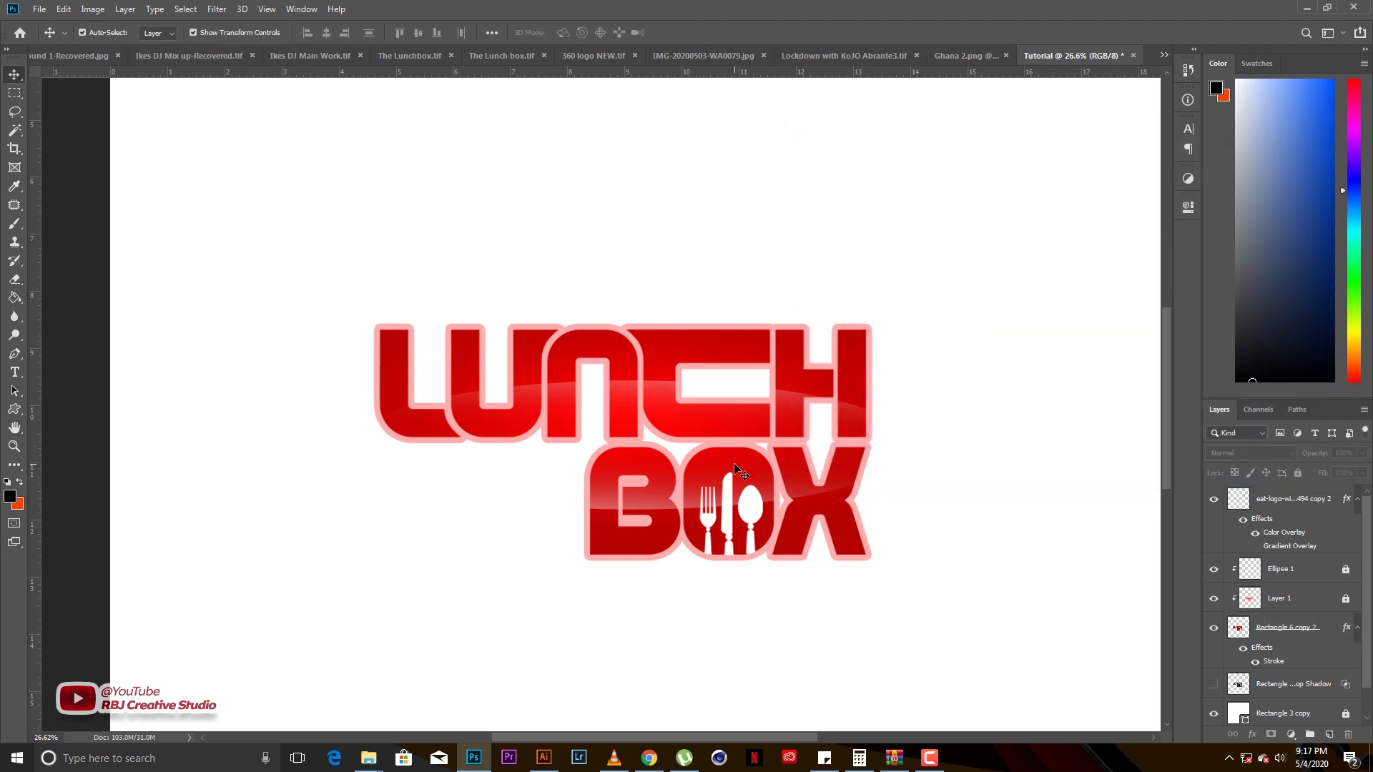
scroll(734, 462, up, 1)
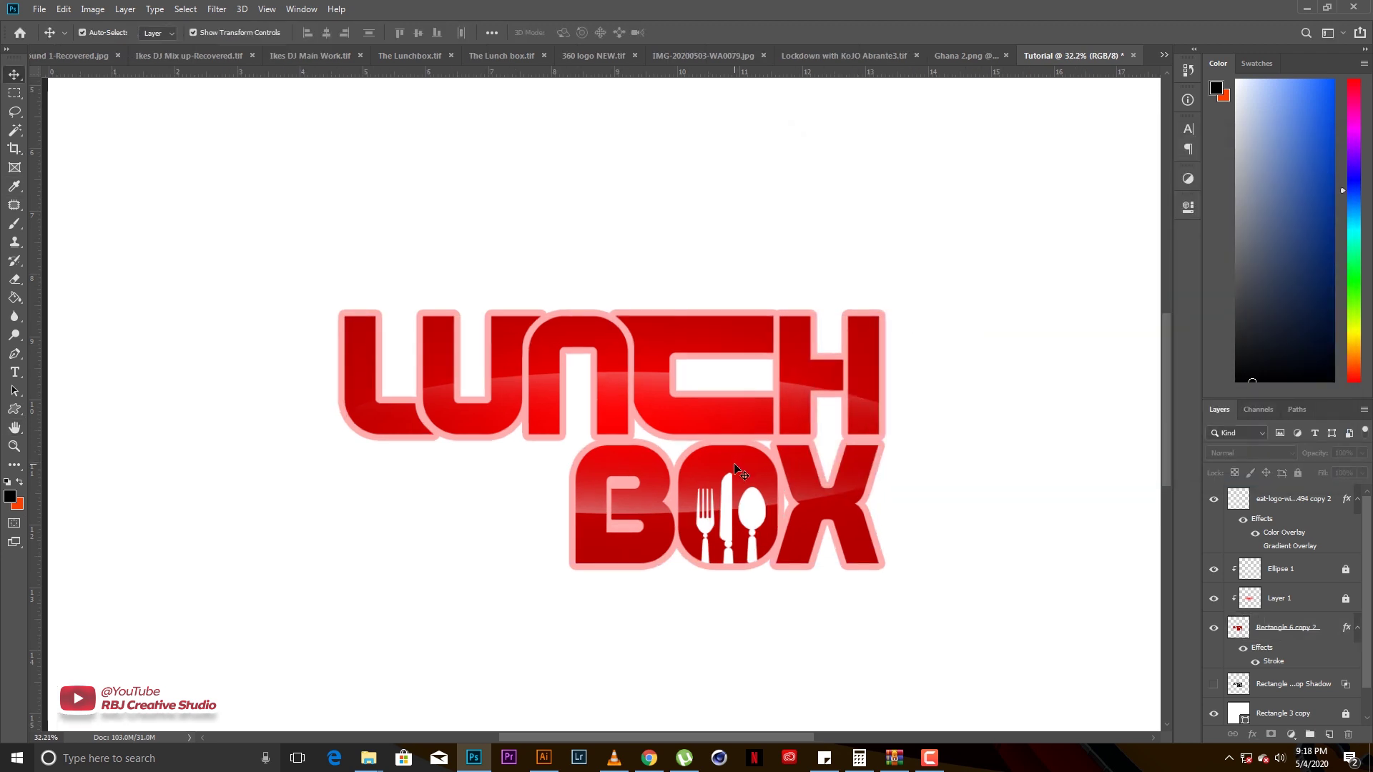
scroll(734, 466, up, 1)
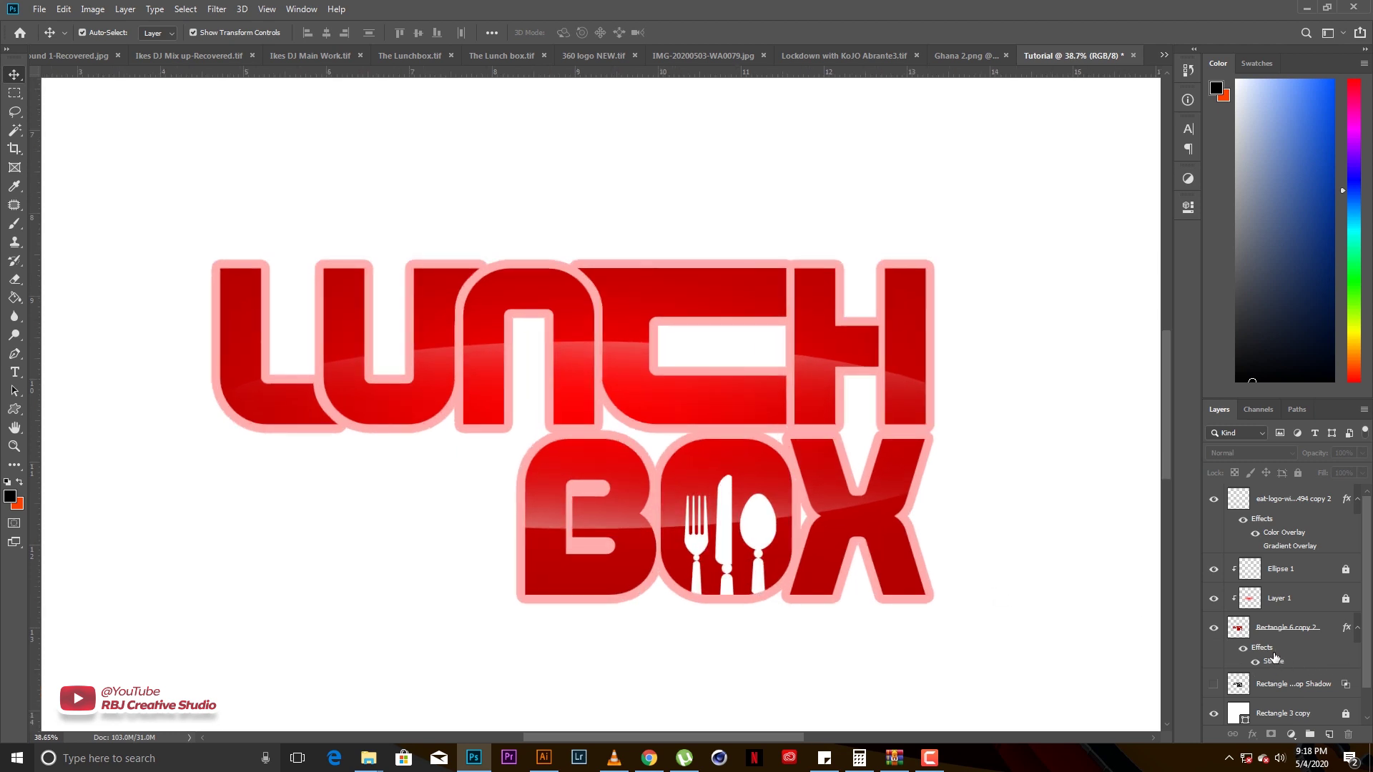
Split the stroke onto its own Outer Stroke layer and start a warp transform on it
right_click(1274, 656)
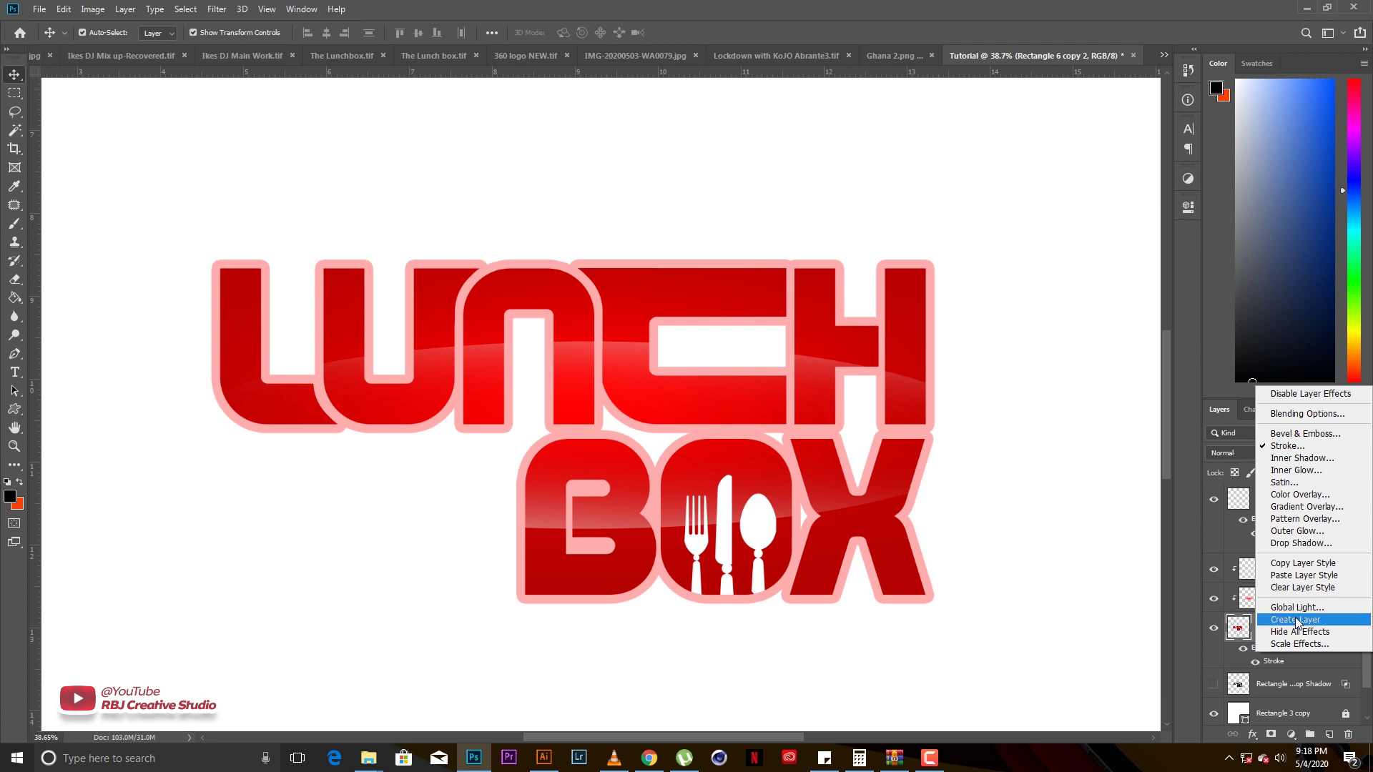
click(1296, 620)
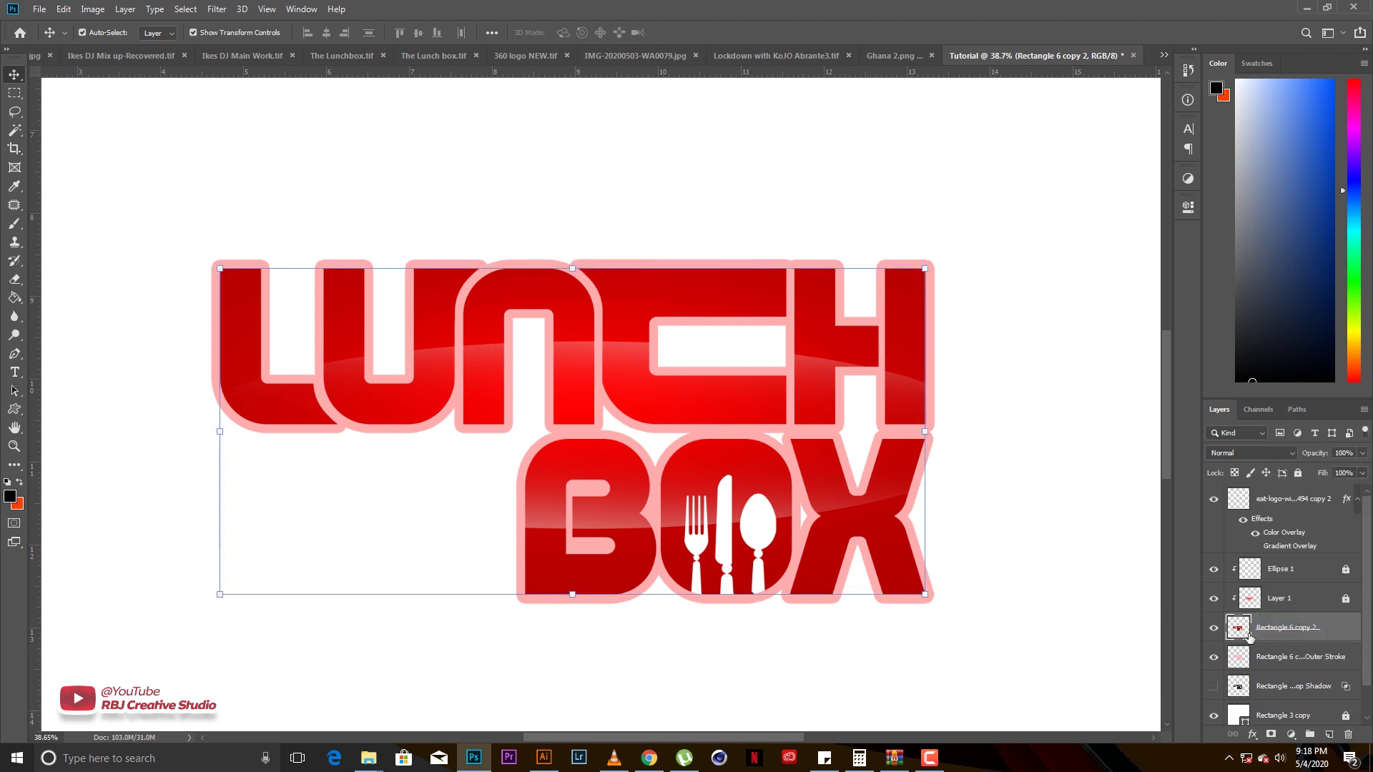
click(1261, 657)
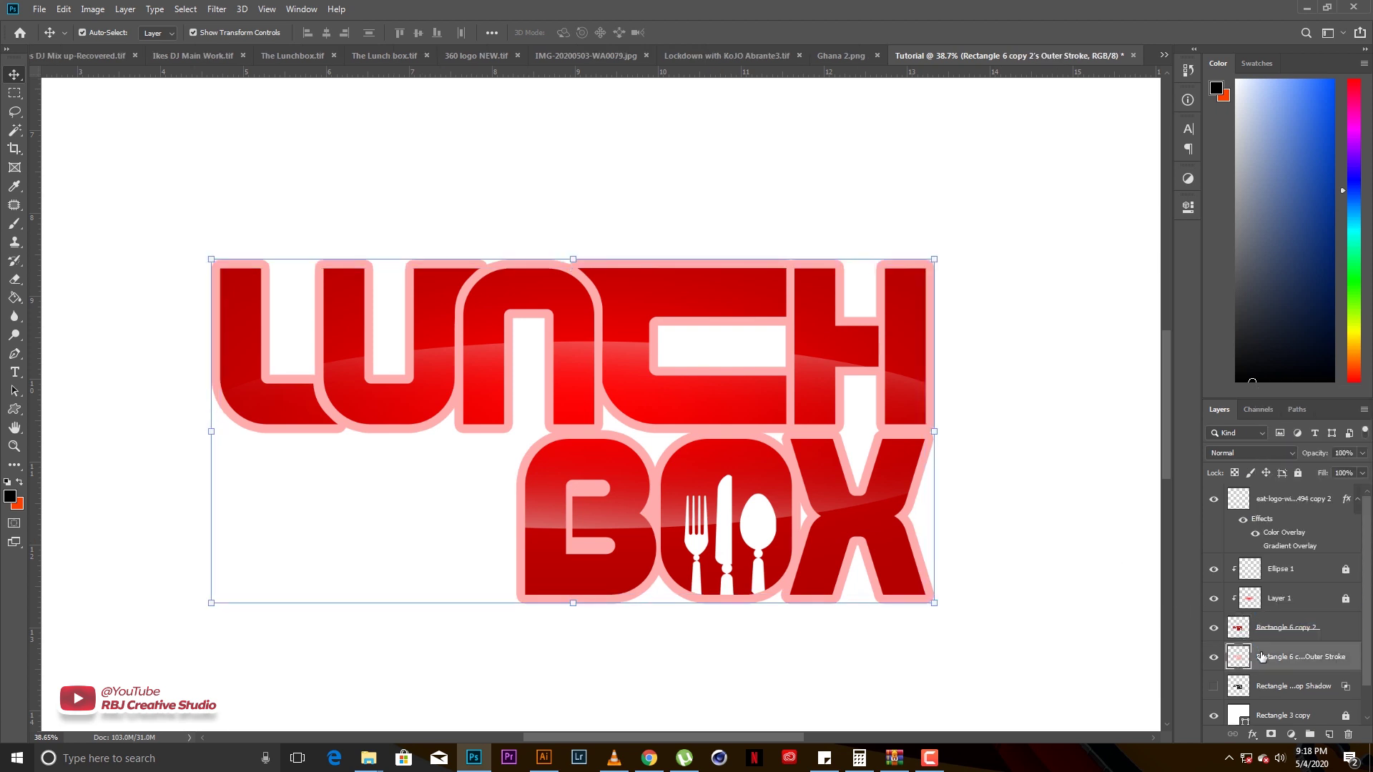
click(934, 258)
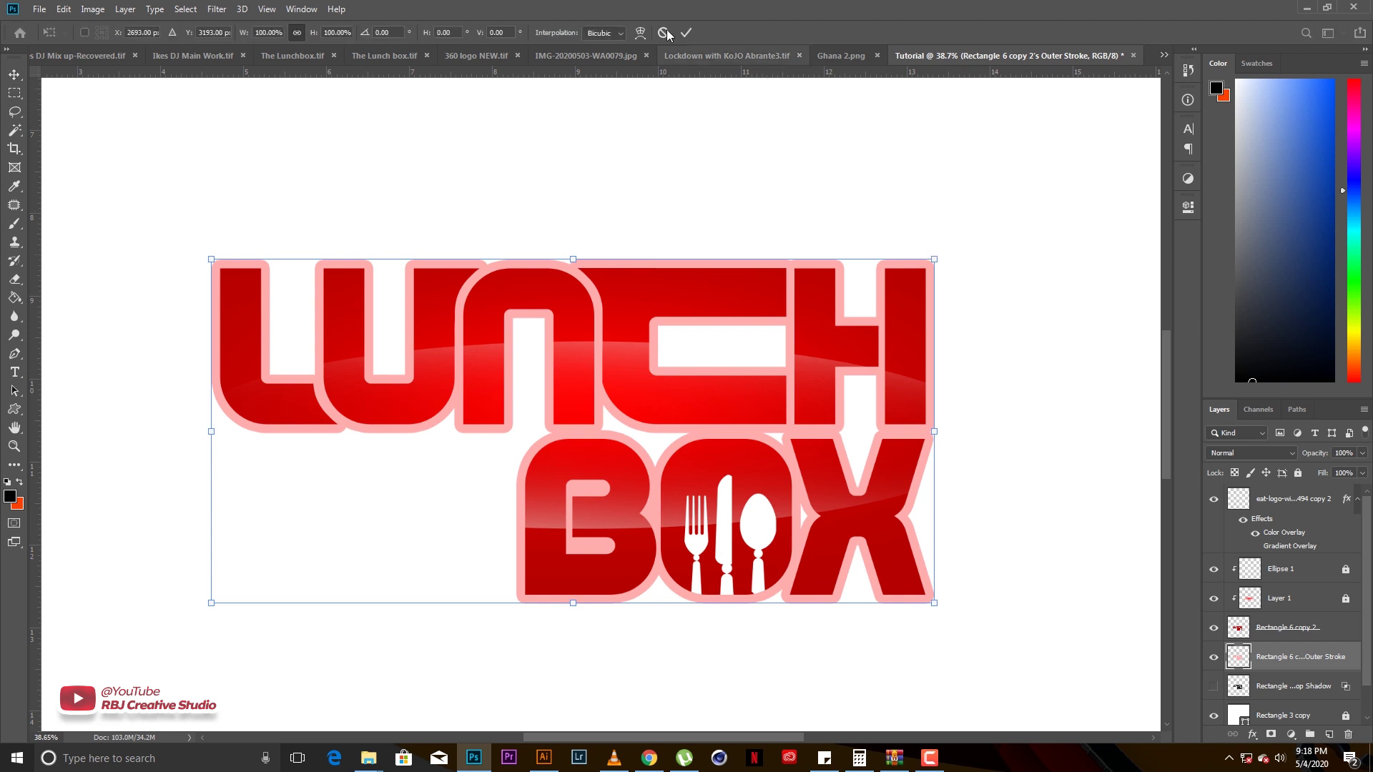
click(640, 32)
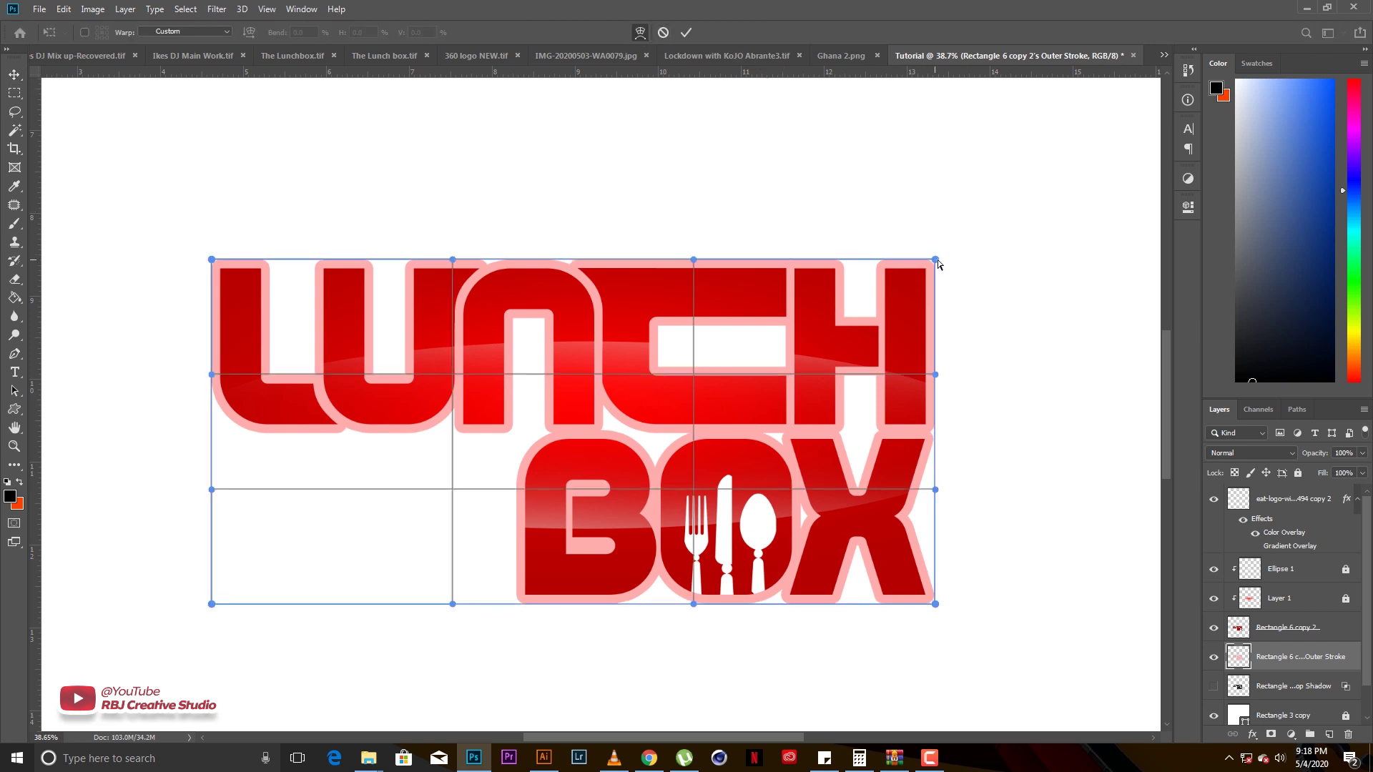
Drag the warp corners outward into a wide flared splash behind the lettering, then commit
drag(935, 259, 946, 262)
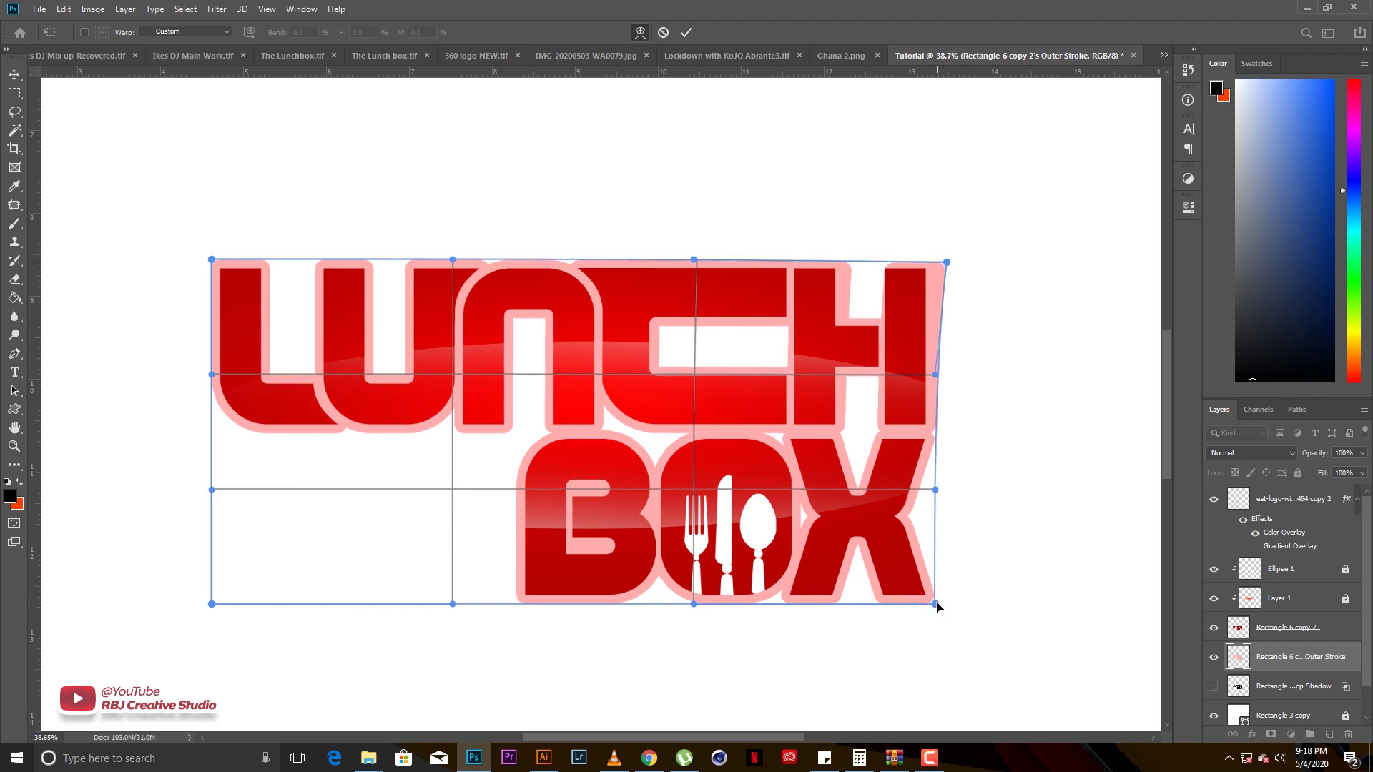
drag(936, 604, 952, 602)
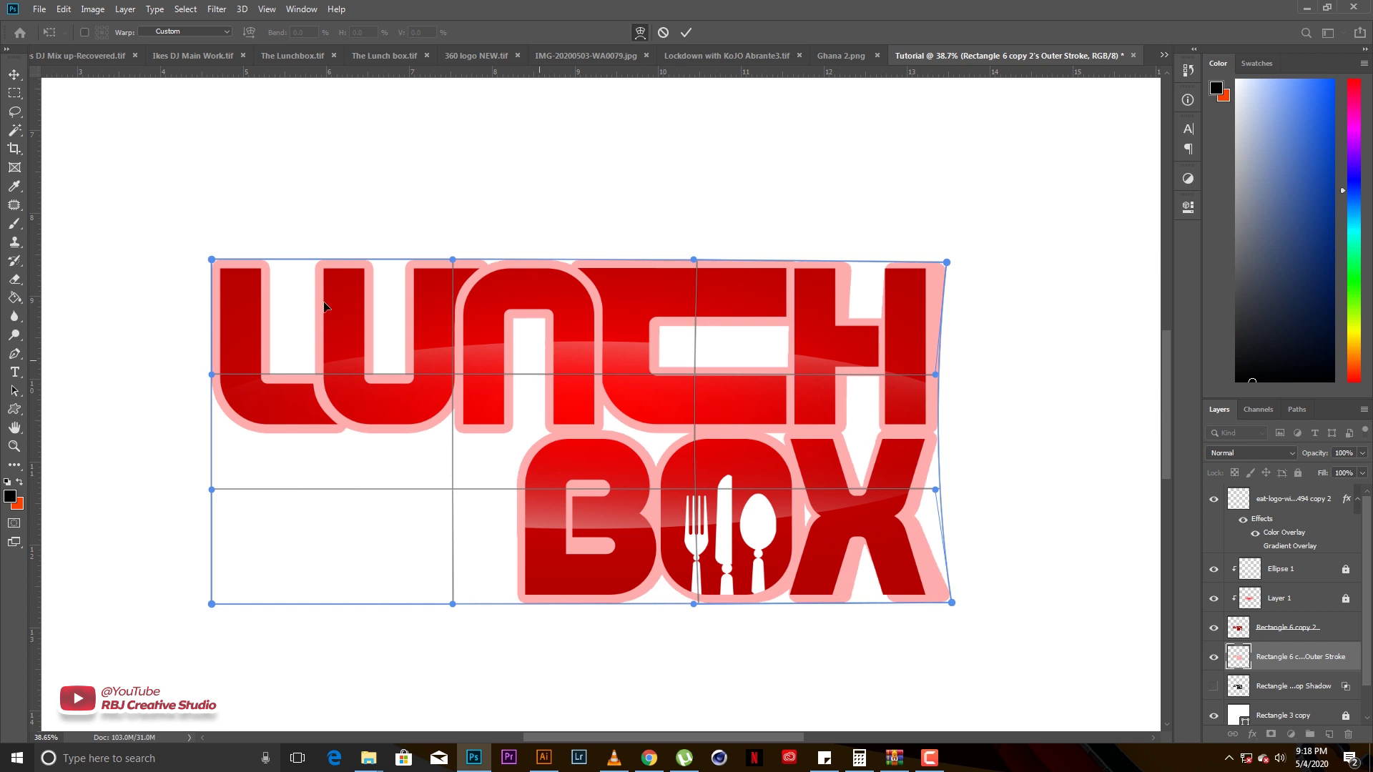
drag(212, 264, 224, 263)
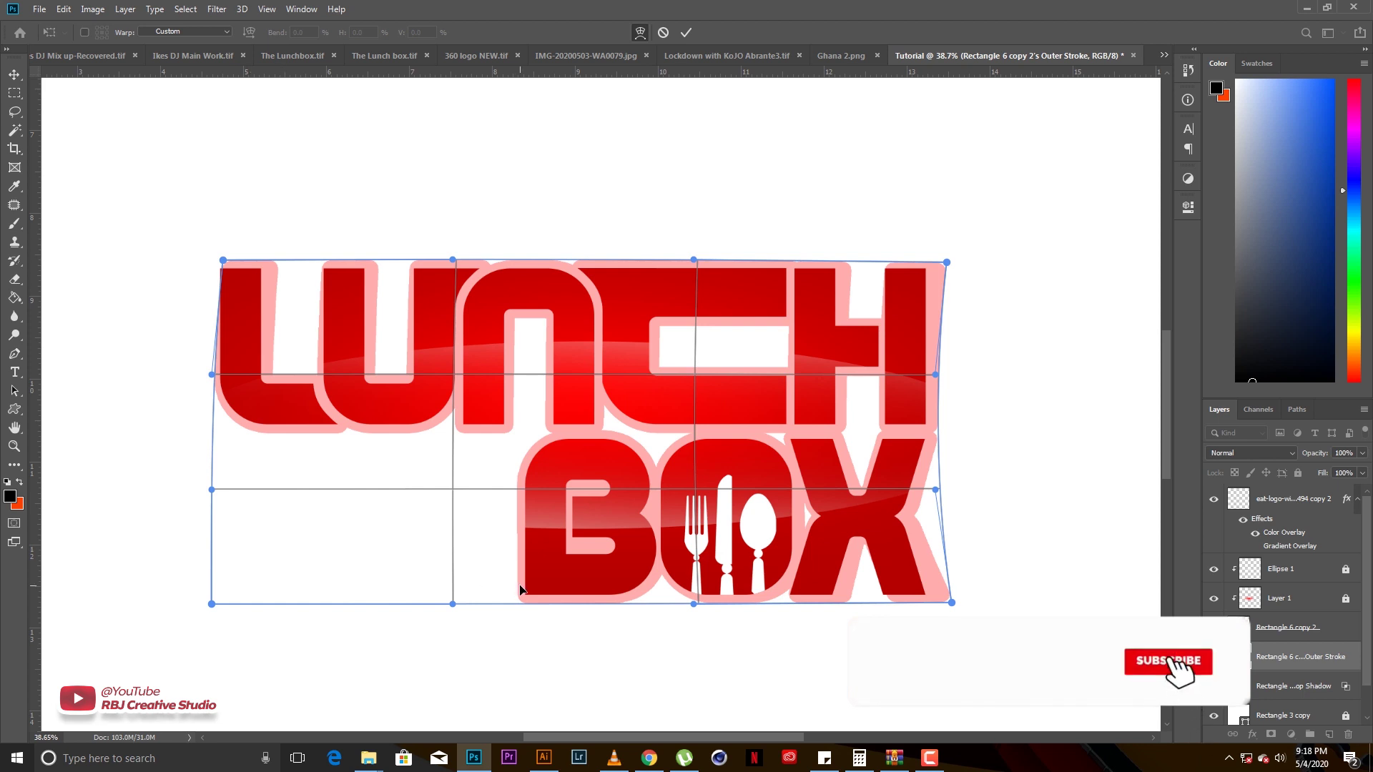
scroll(458, 444, down, 3)
drag(670, 364, 737, 252)
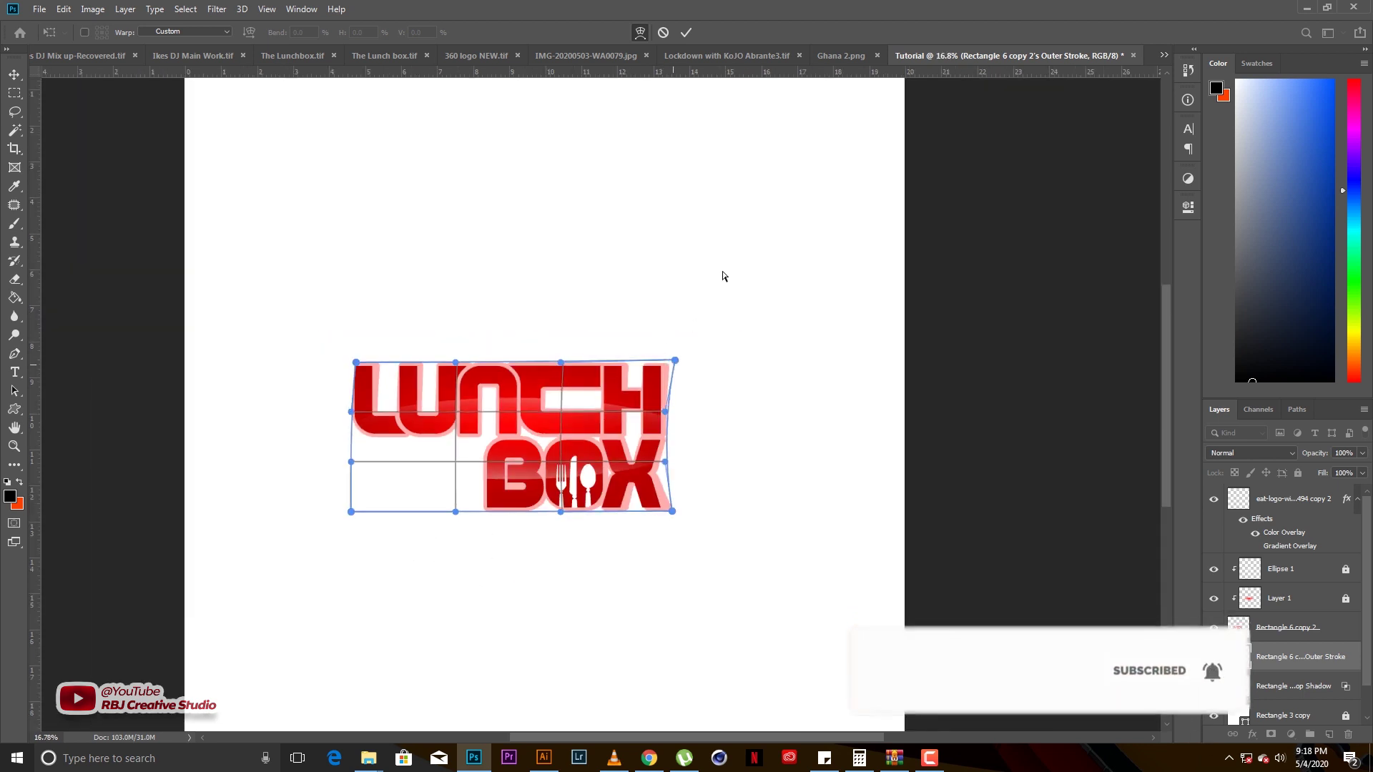
drag(350, 510, 253, 633)
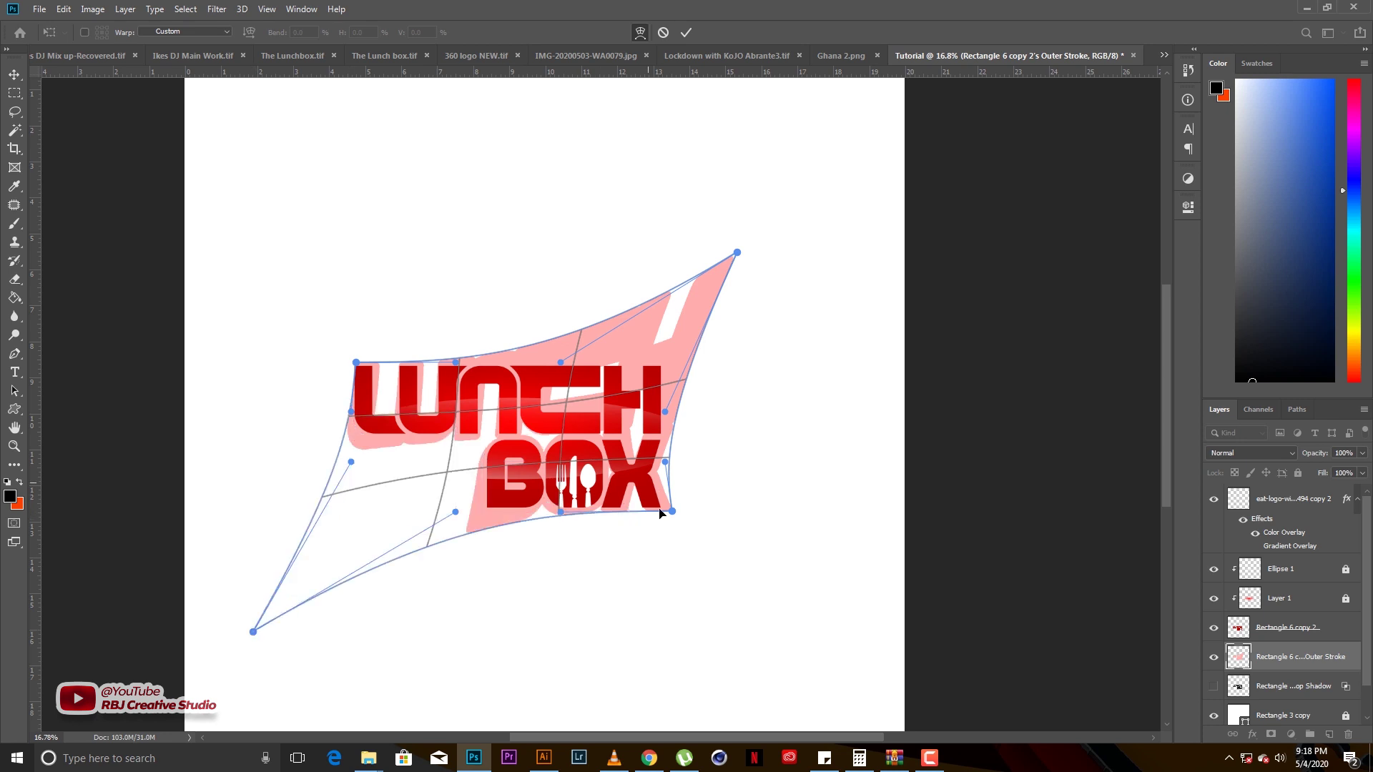
drag(672, 511, 792, 637)
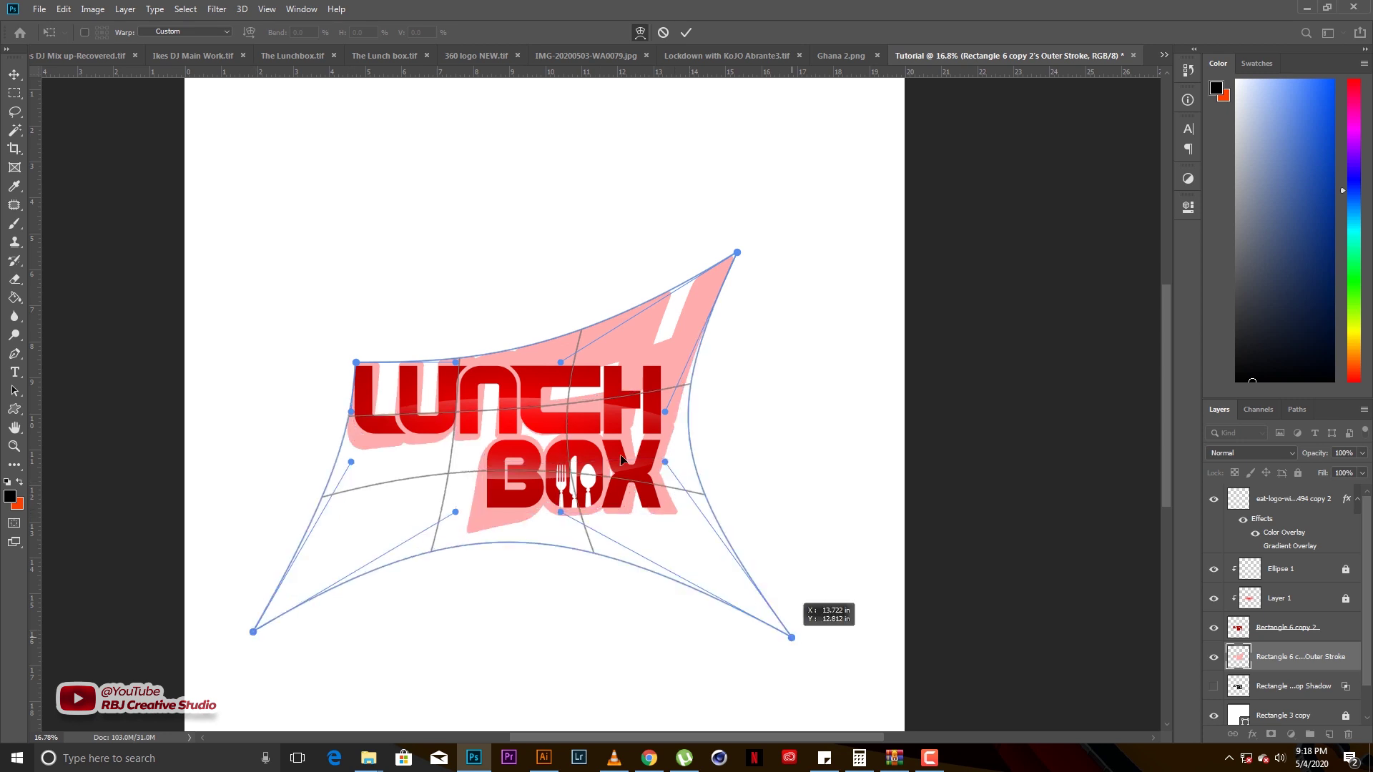
drag(356, 362, 352, 355)
drag(296, 234, 295, 230)
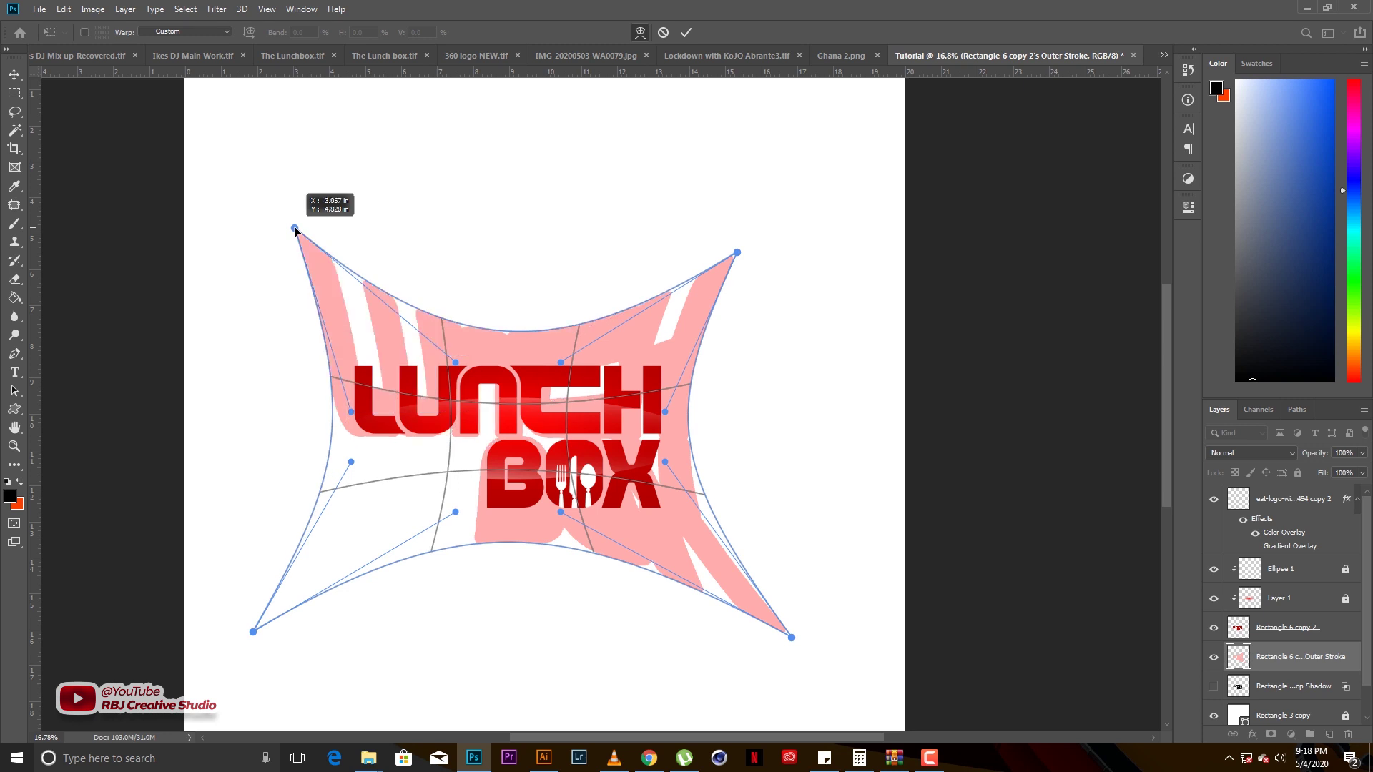
key(Return)
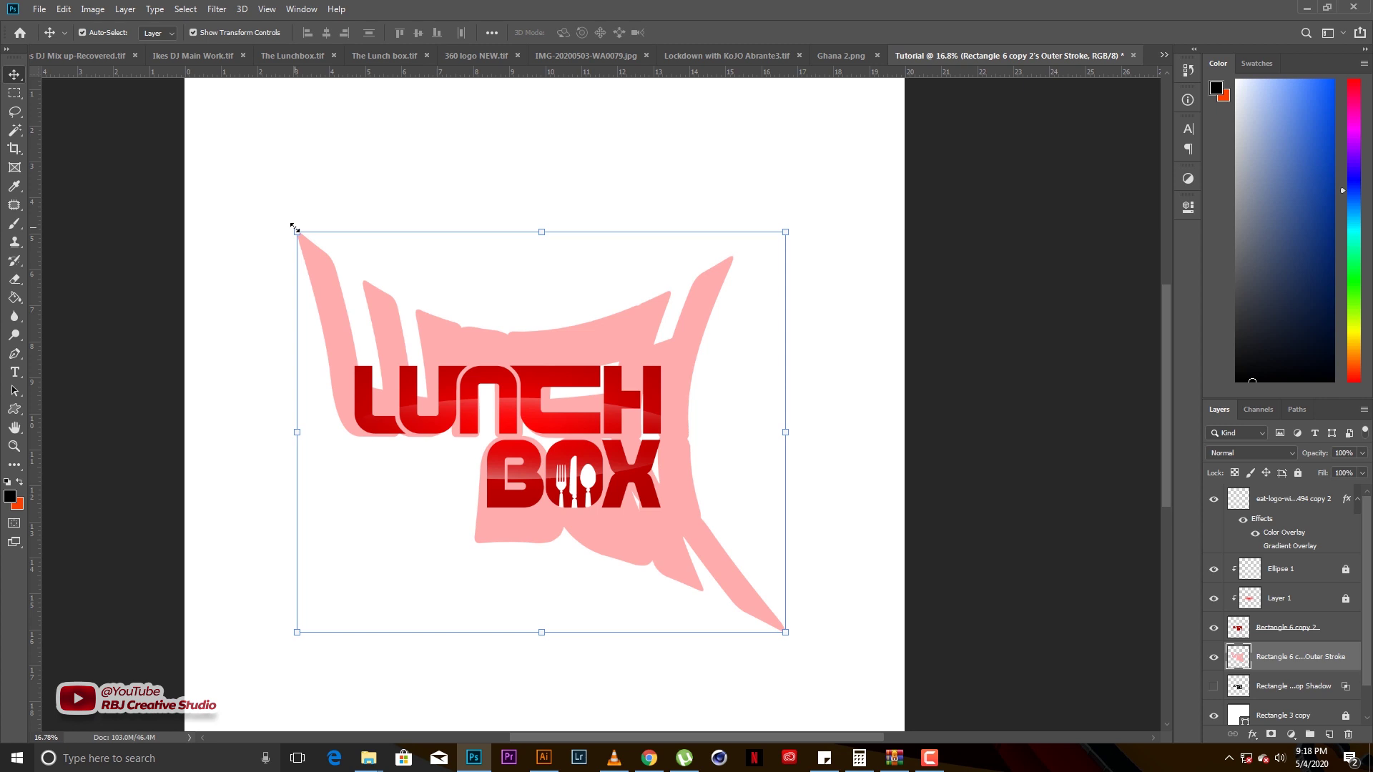
Hide the Outer Stroke layer and show the Drop Shadow layer behind the logo
click(1215, 658)
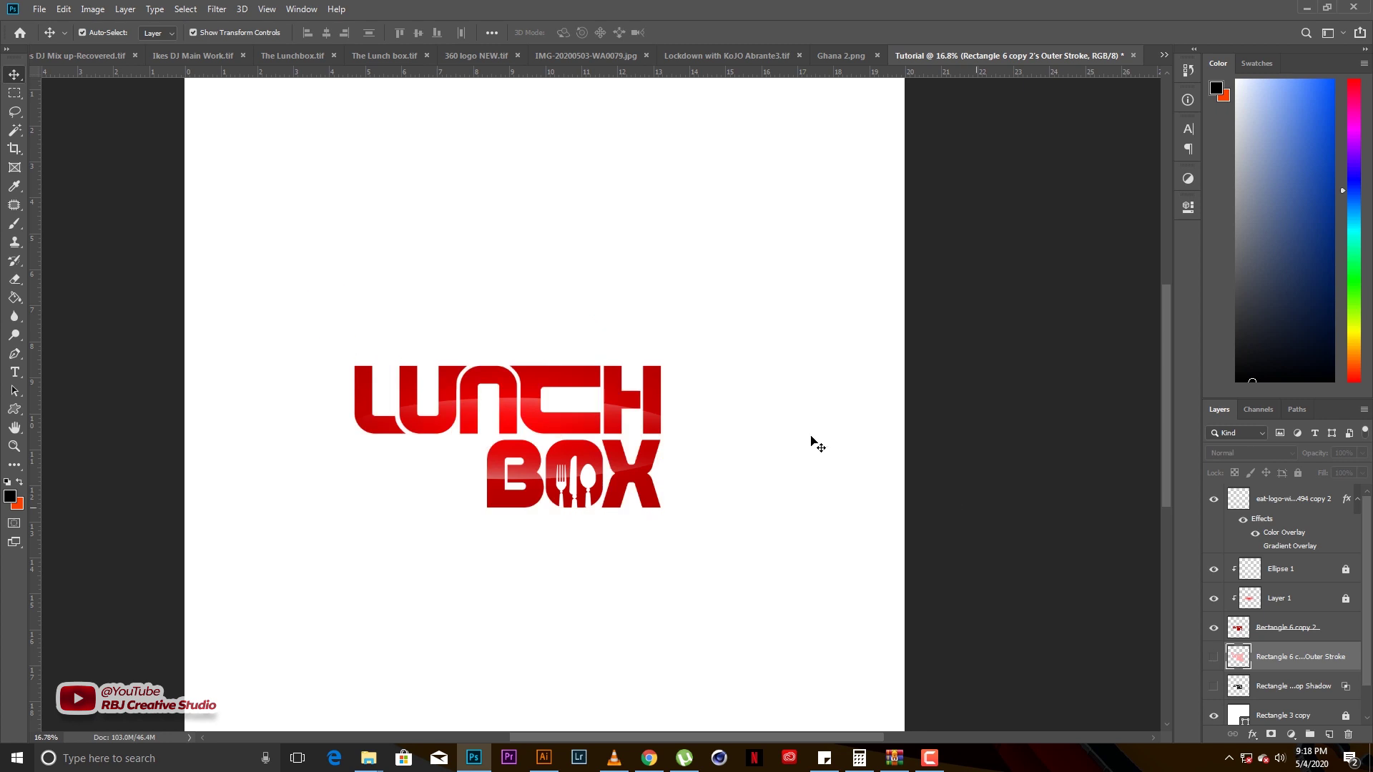
click(1215, 686)
click(1215, 686)
click(1215, 657)
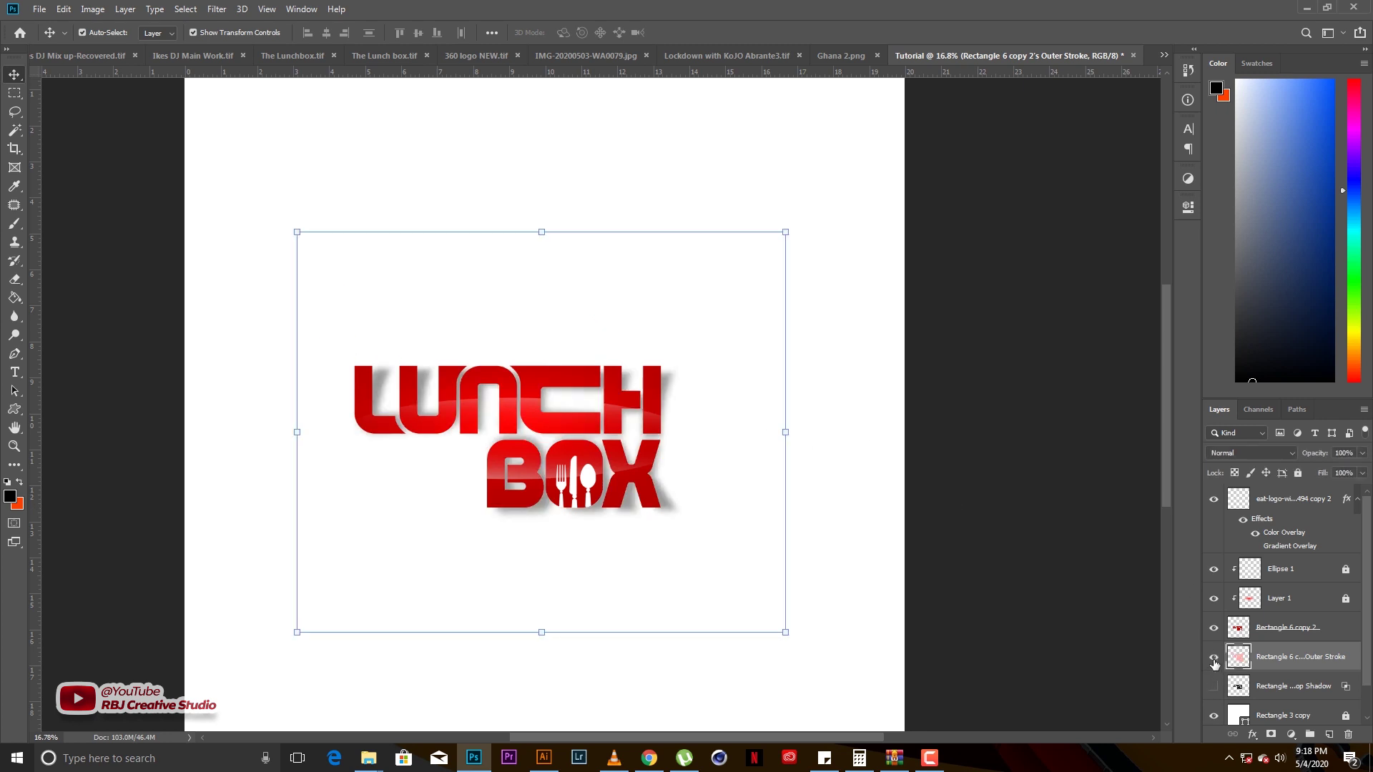
click(1214, 658)
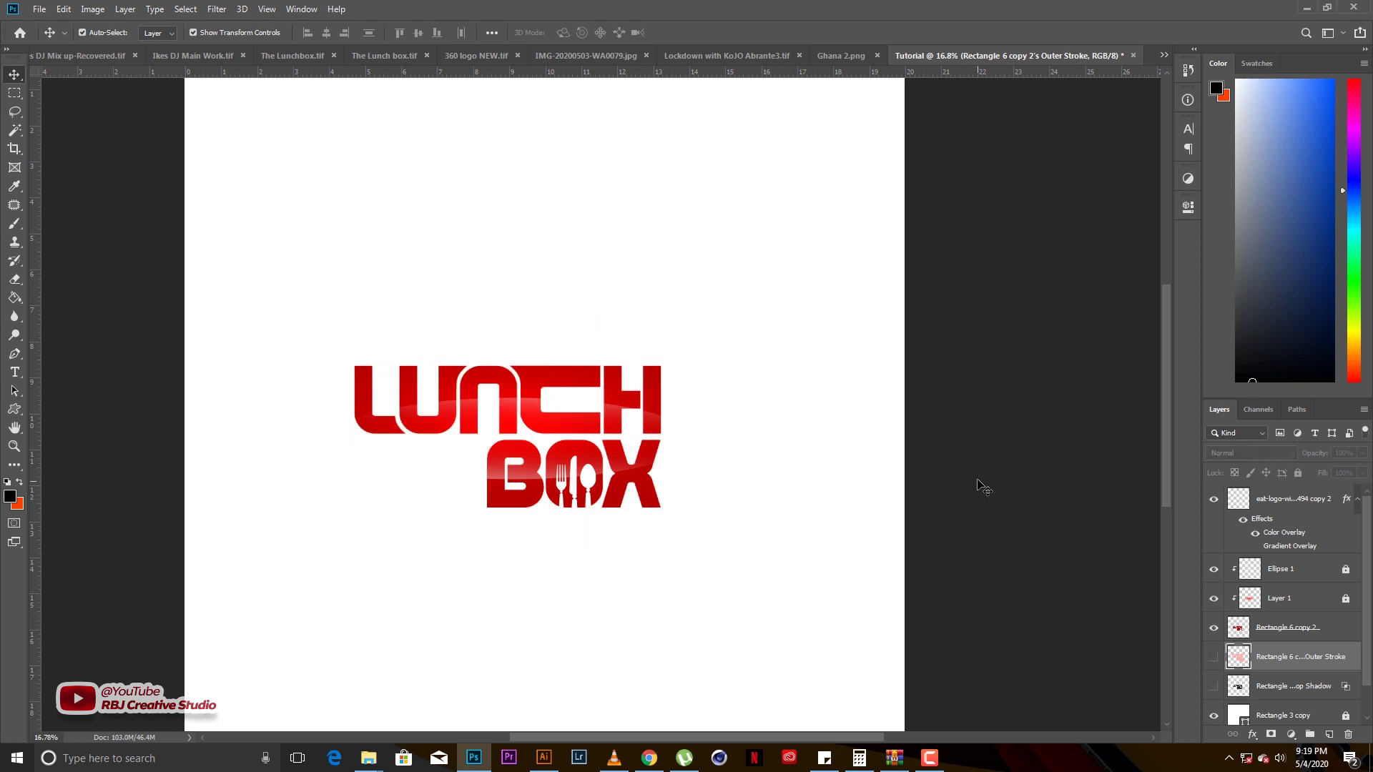
click(1213, 687)
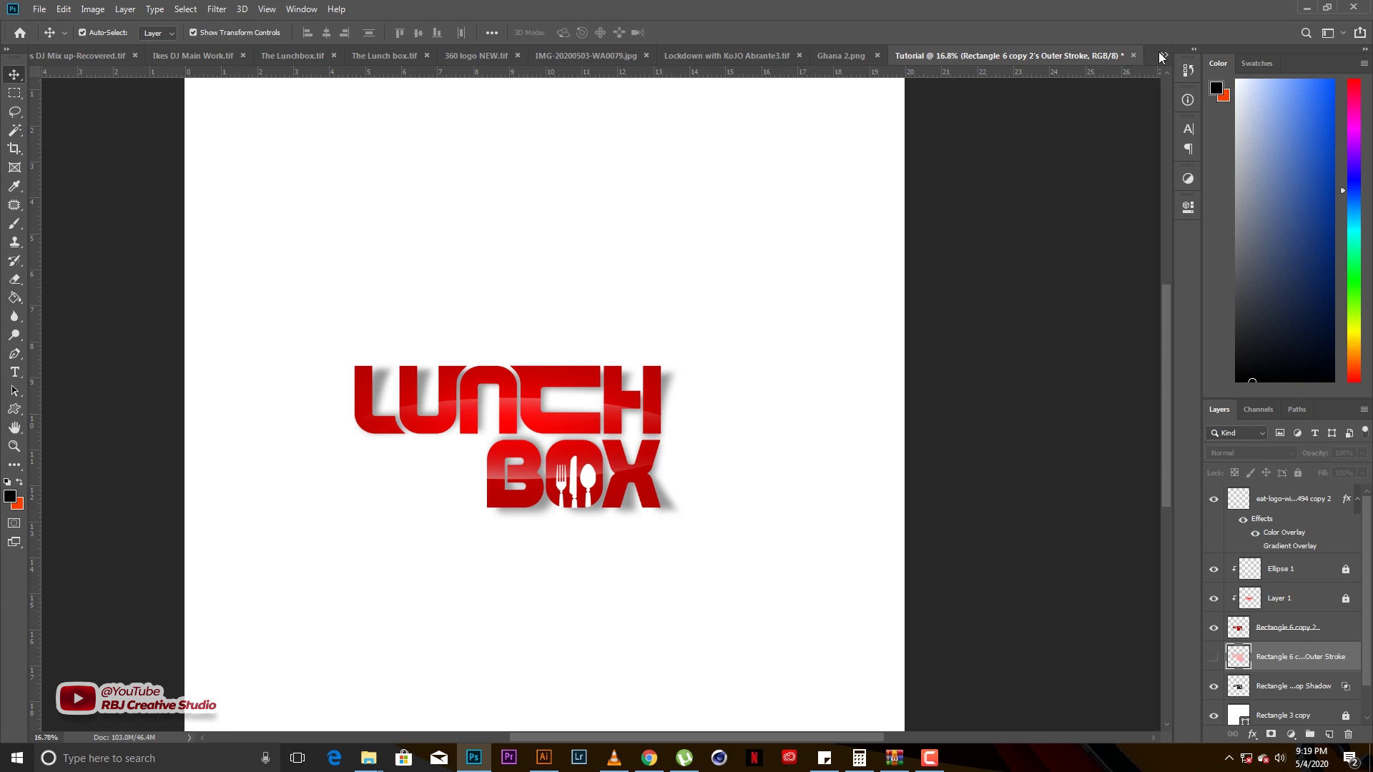
Minimize the Photoshop window to reveal the desktop
click(1305, 10)
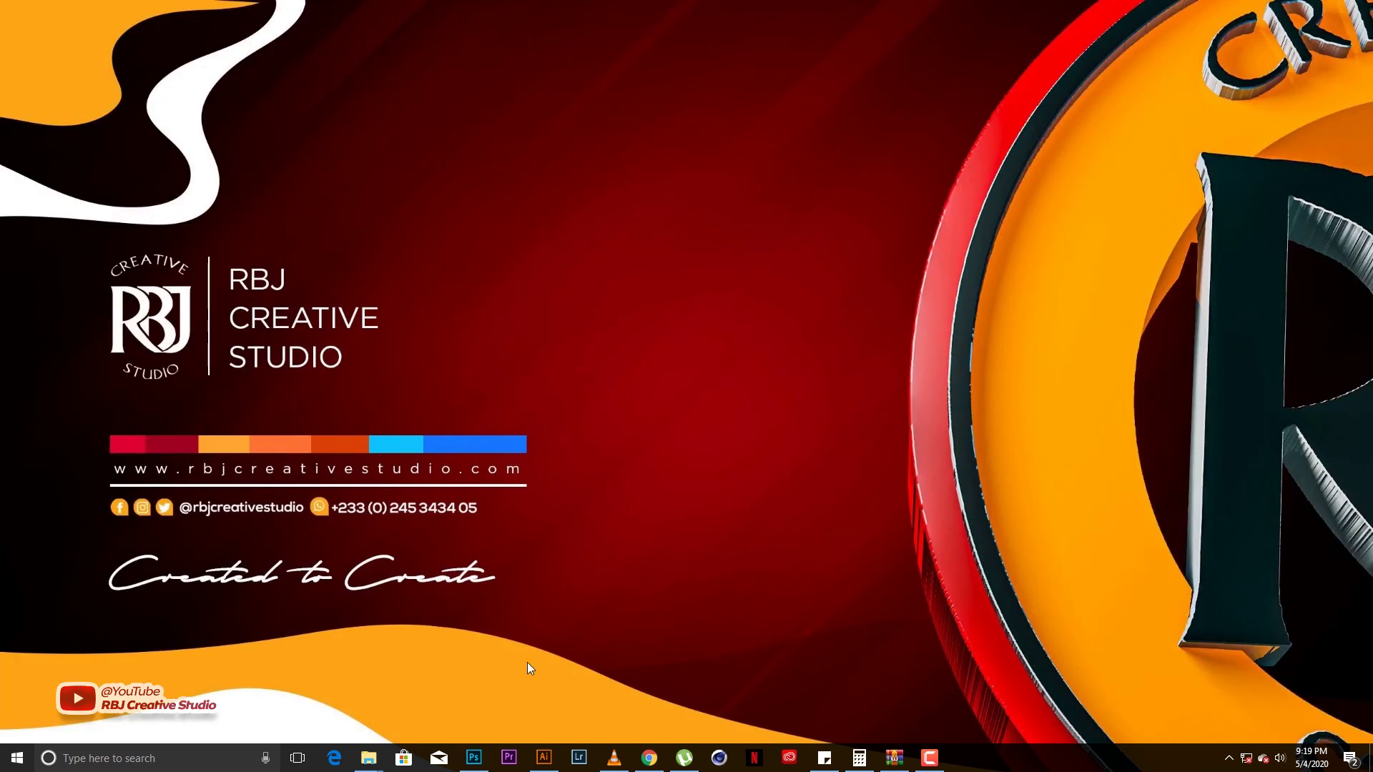